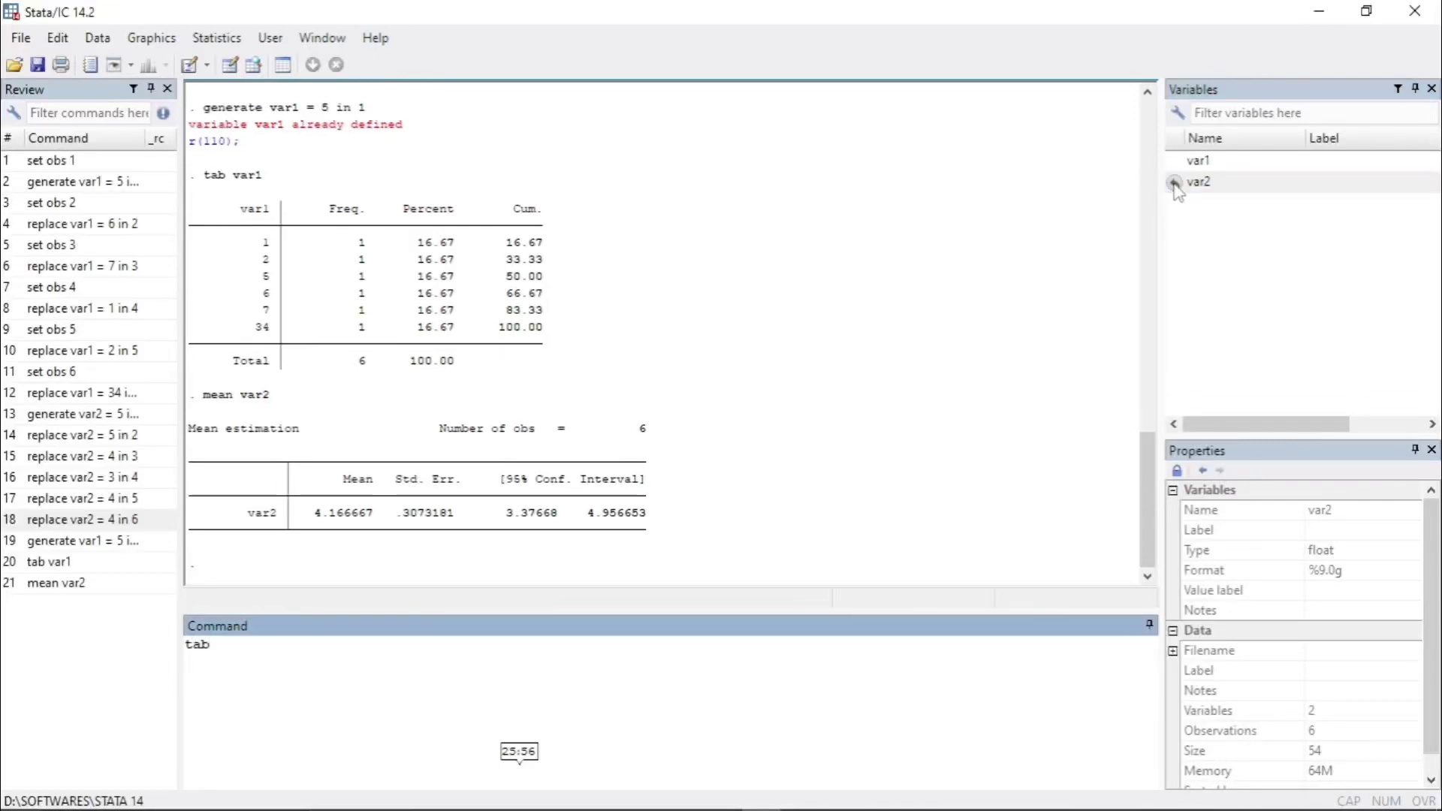
# Run tab var2, picking var2 from the Variables pane, to get its frequency table
pyautogui.write('ab')
pyautogui.doubleClick(1175, 186)
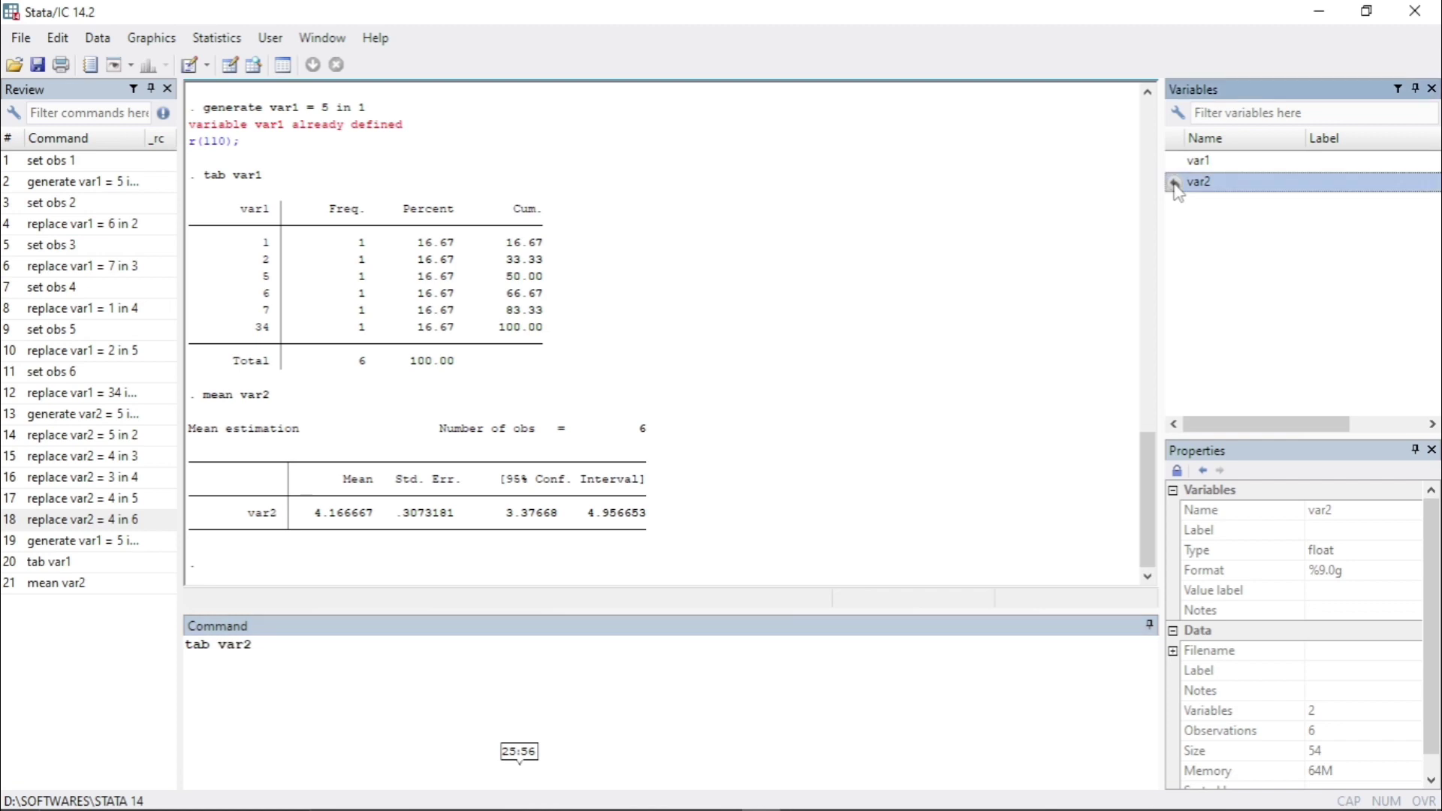
pyautogui.press('Return')
# Run mean var1 to estimate the mean of var1 (9.166667, 6 observations)
pyautogui.write('me')
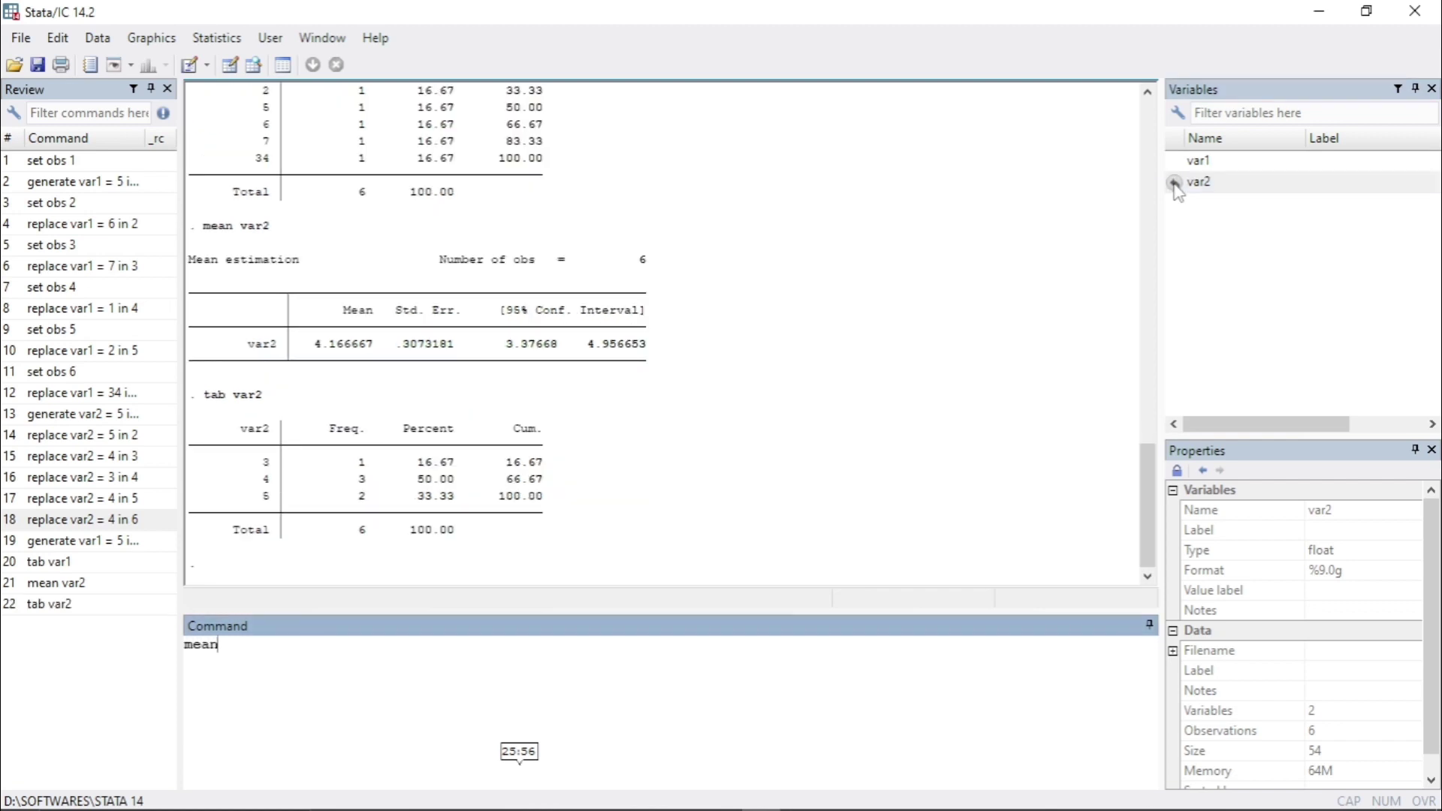
pyautogui.write('an')
pyautogui.doubleClick(1175, 161)
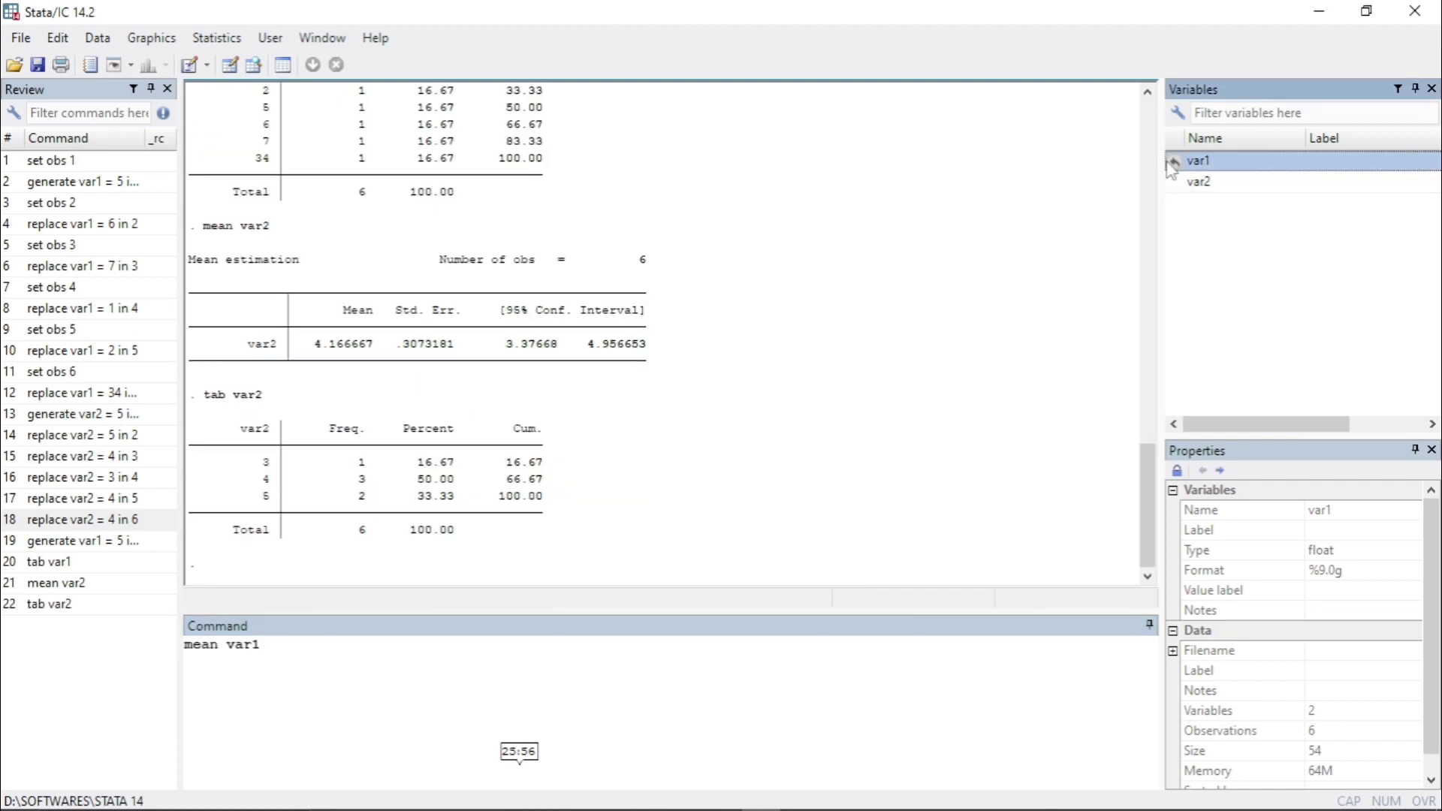
pyautogui.press('Return')
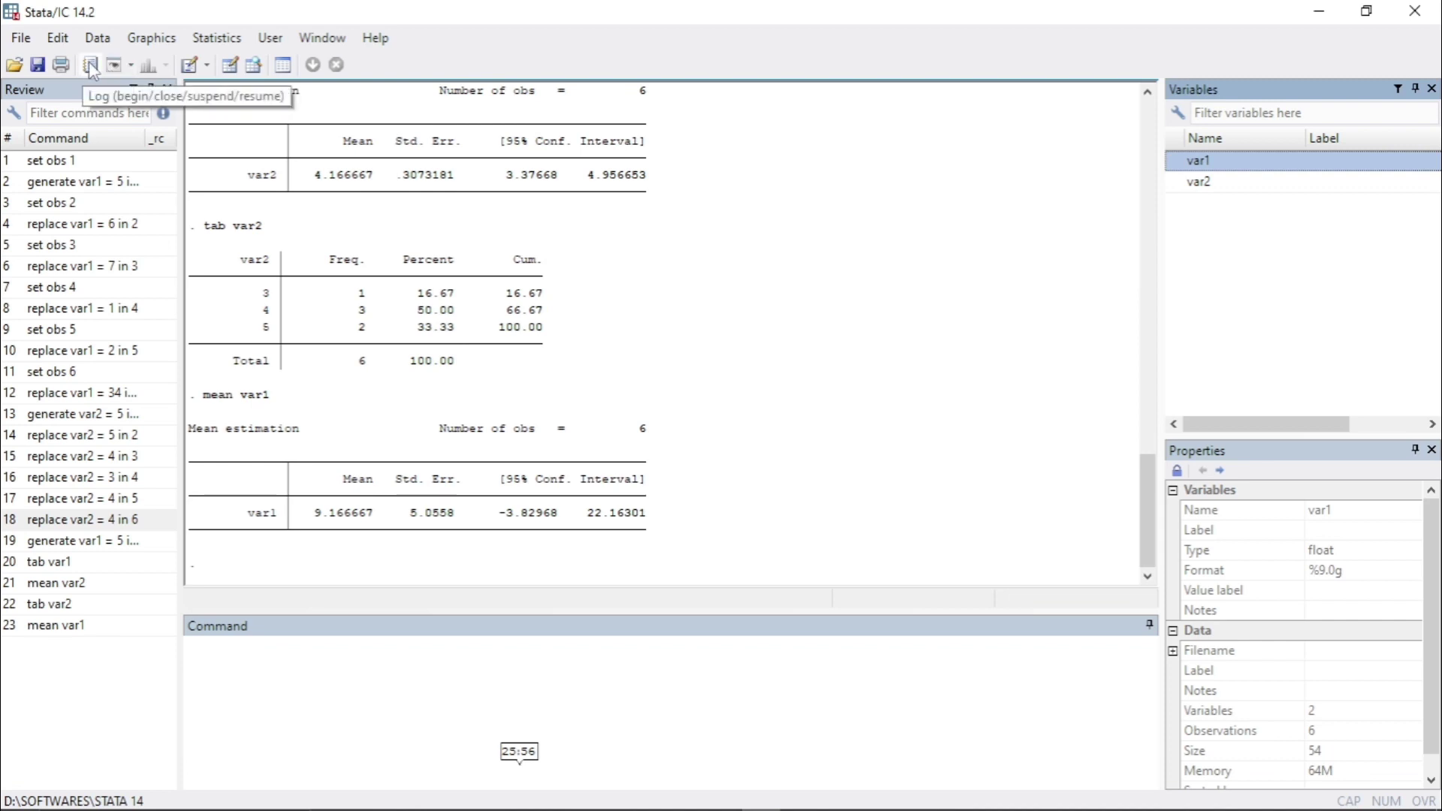
# Begin an smcl log named Lesson 1 reminder.smcl in the DATASETS folder
pyautogui.click(21, 37)
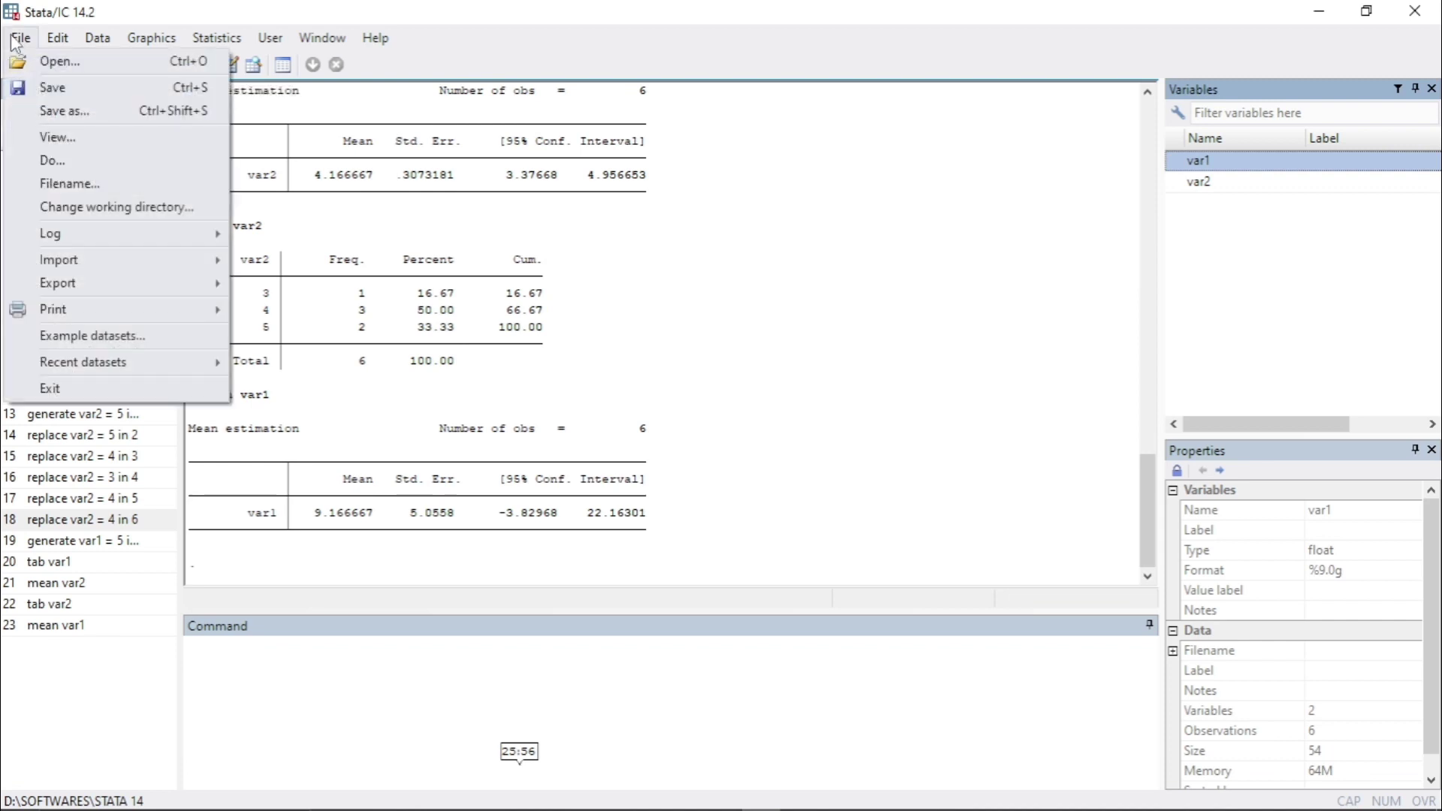
pyautogui.moveTo(116, 236)
pyautogui.click(259, 233)
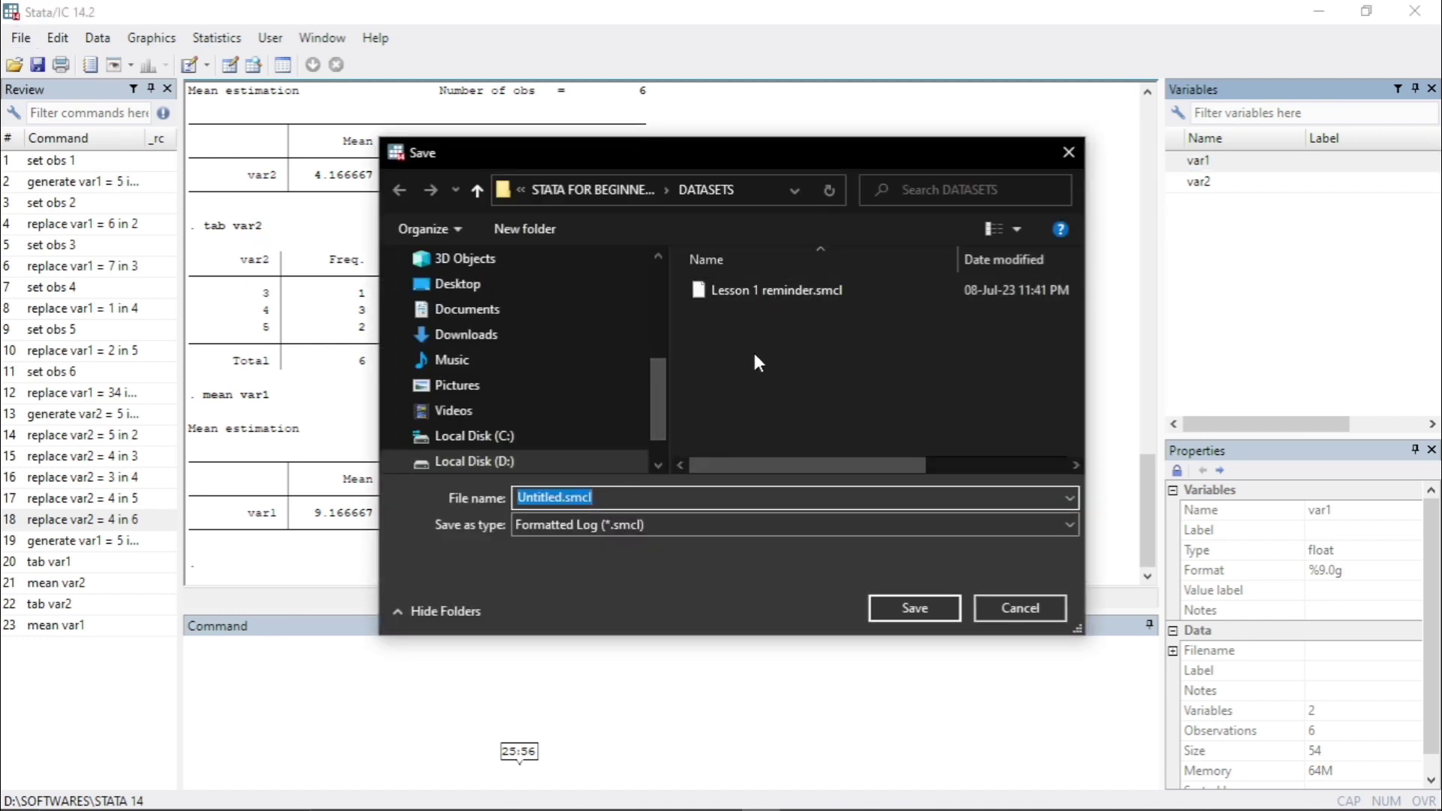
pyautogui.click(749, 296)
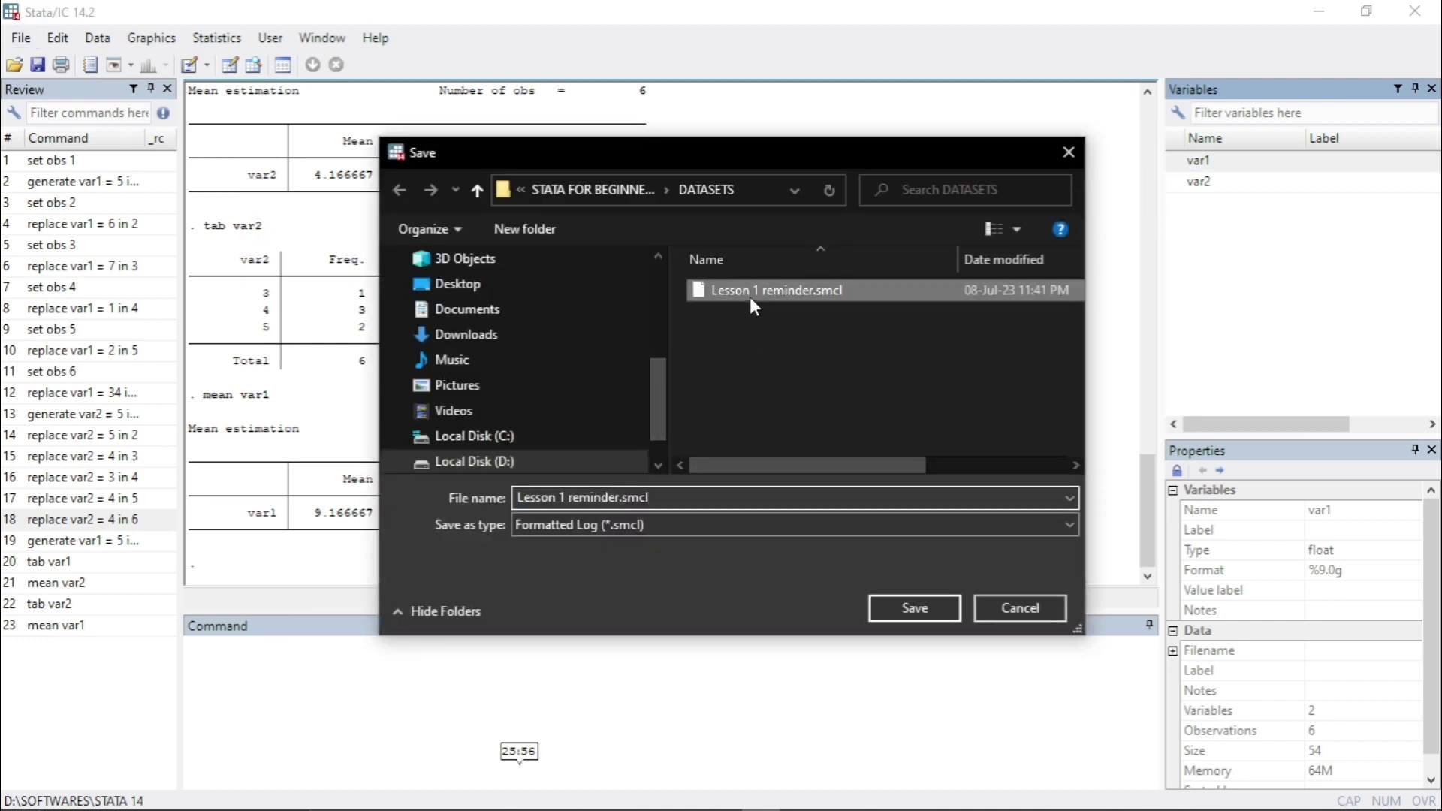
pyautogui.click(622, 497)
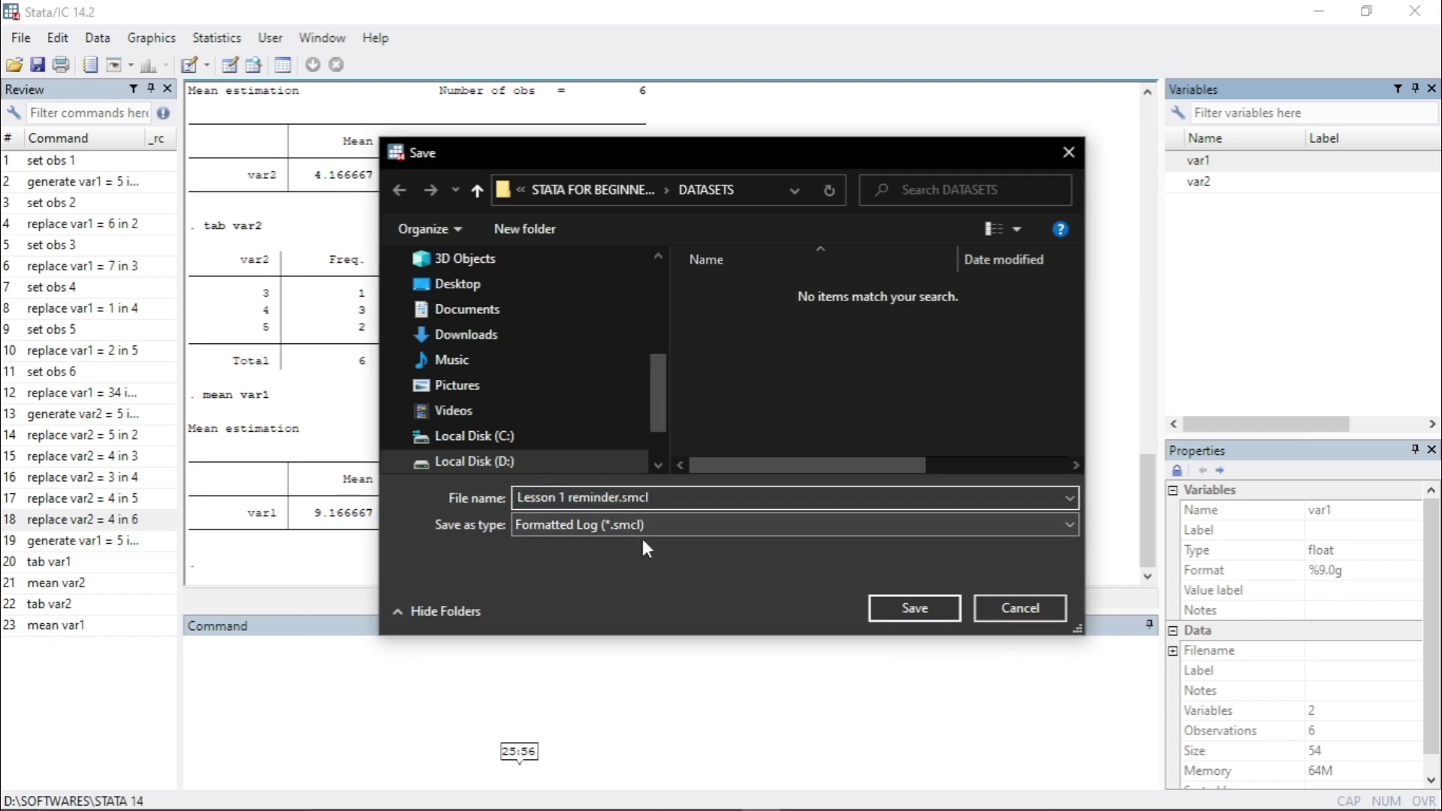
pyautogui.click(915, 606)
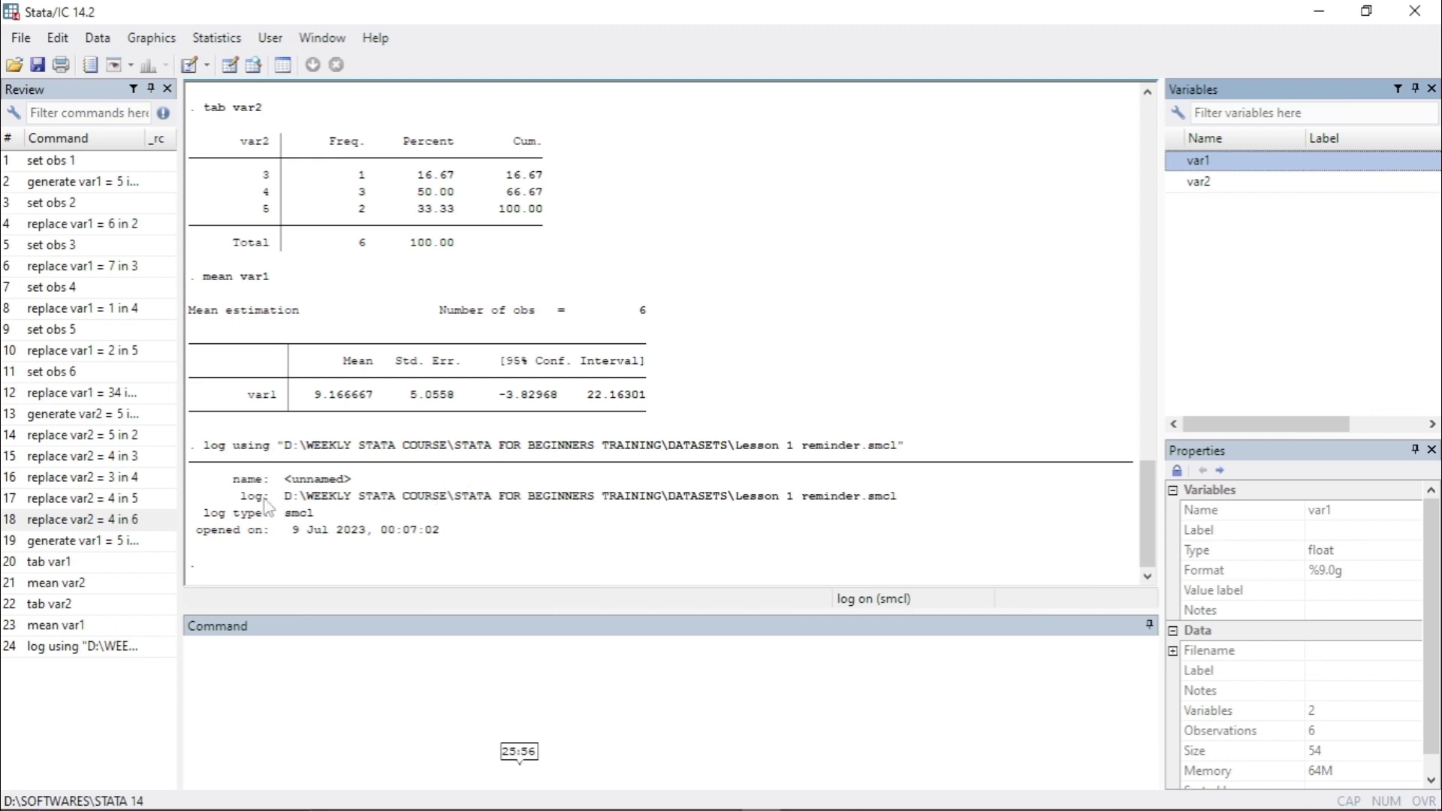
# Run mean var1 and tab var1 so they are captured in the log
pyautogui.moveTo(204, 535); pyautogui.dragTo(441, 554)
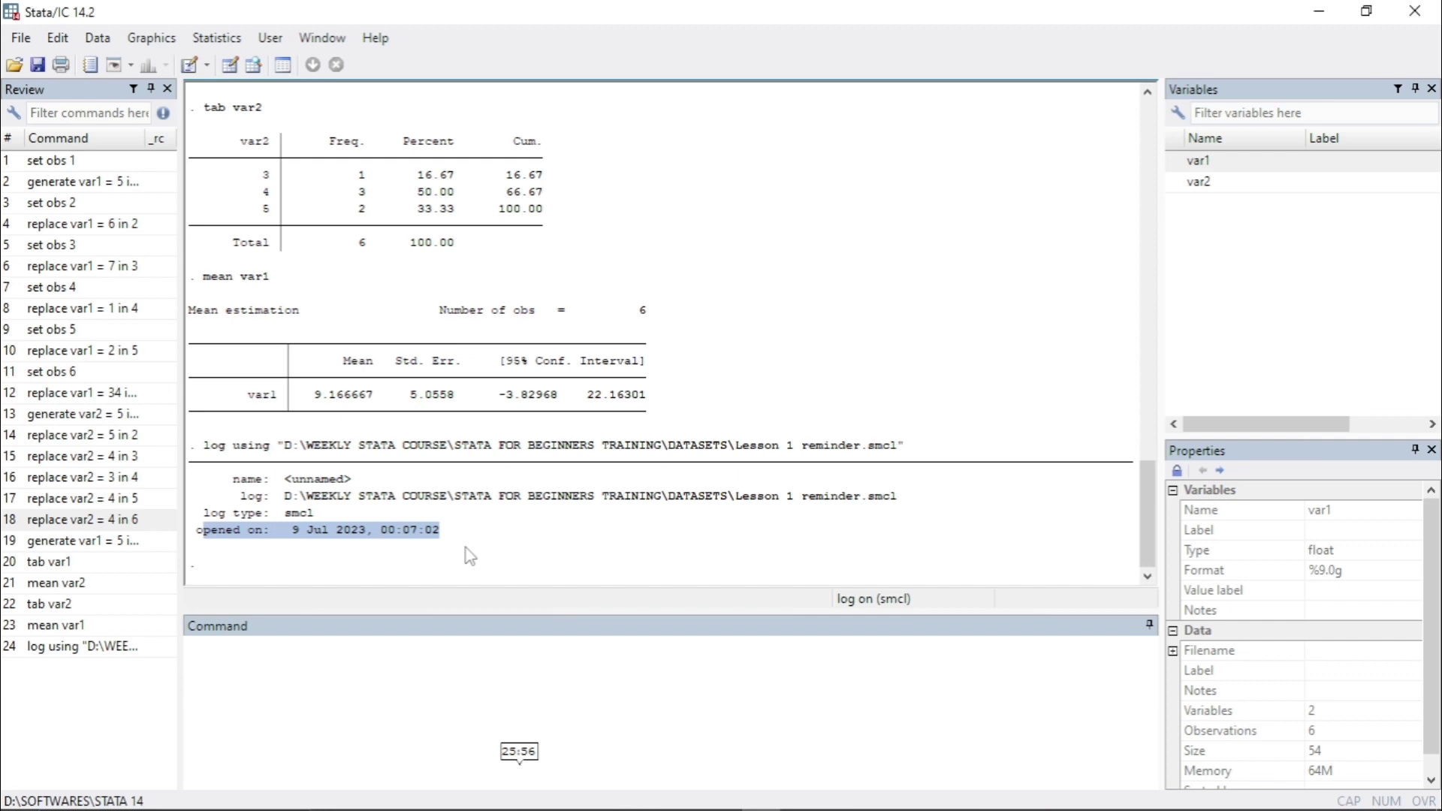
pyautogui.click(263, 577)
pyautogui.click(248, 660)
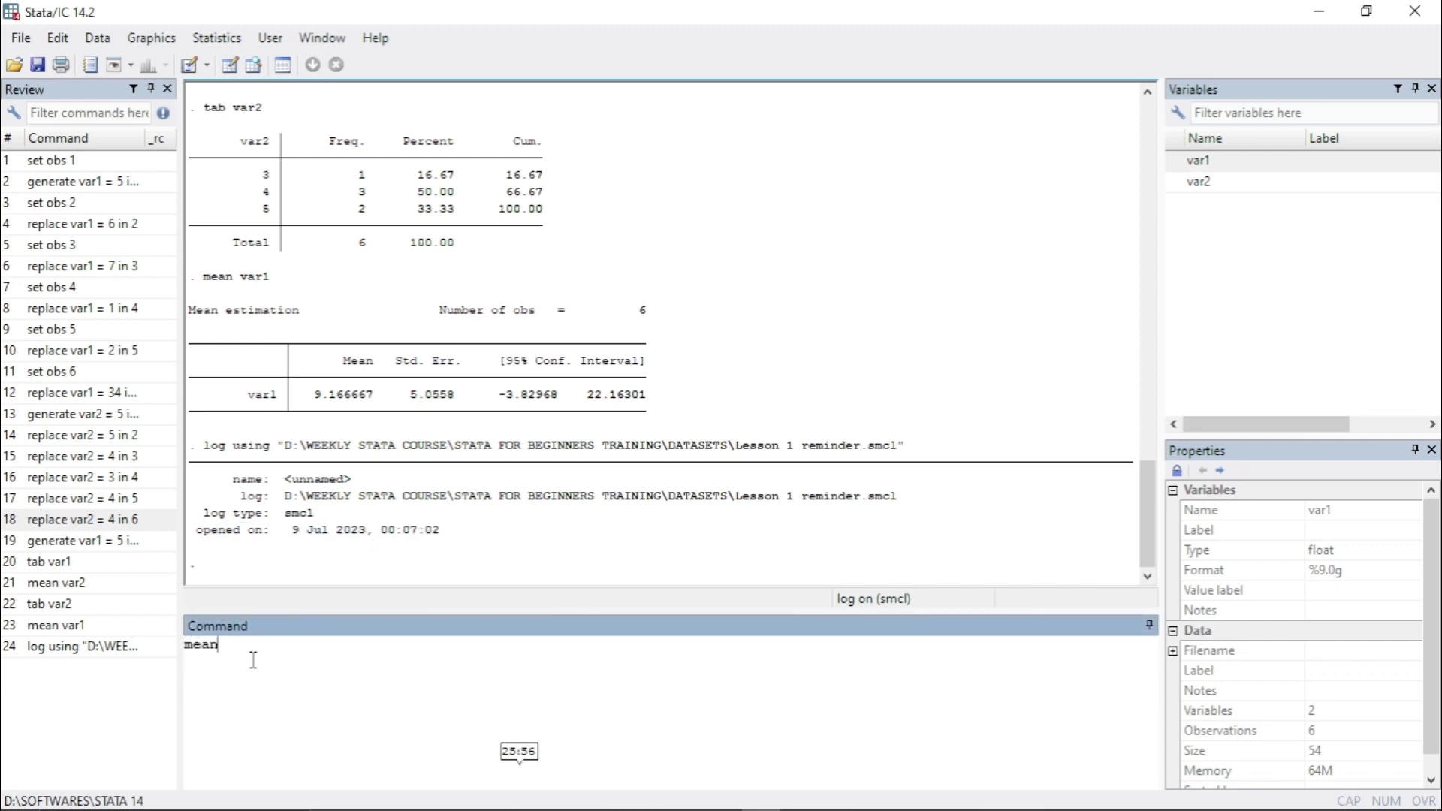
pyautogui.write('mean')
pyautogui.click(1194, 160)
pyautogui.press('Return')
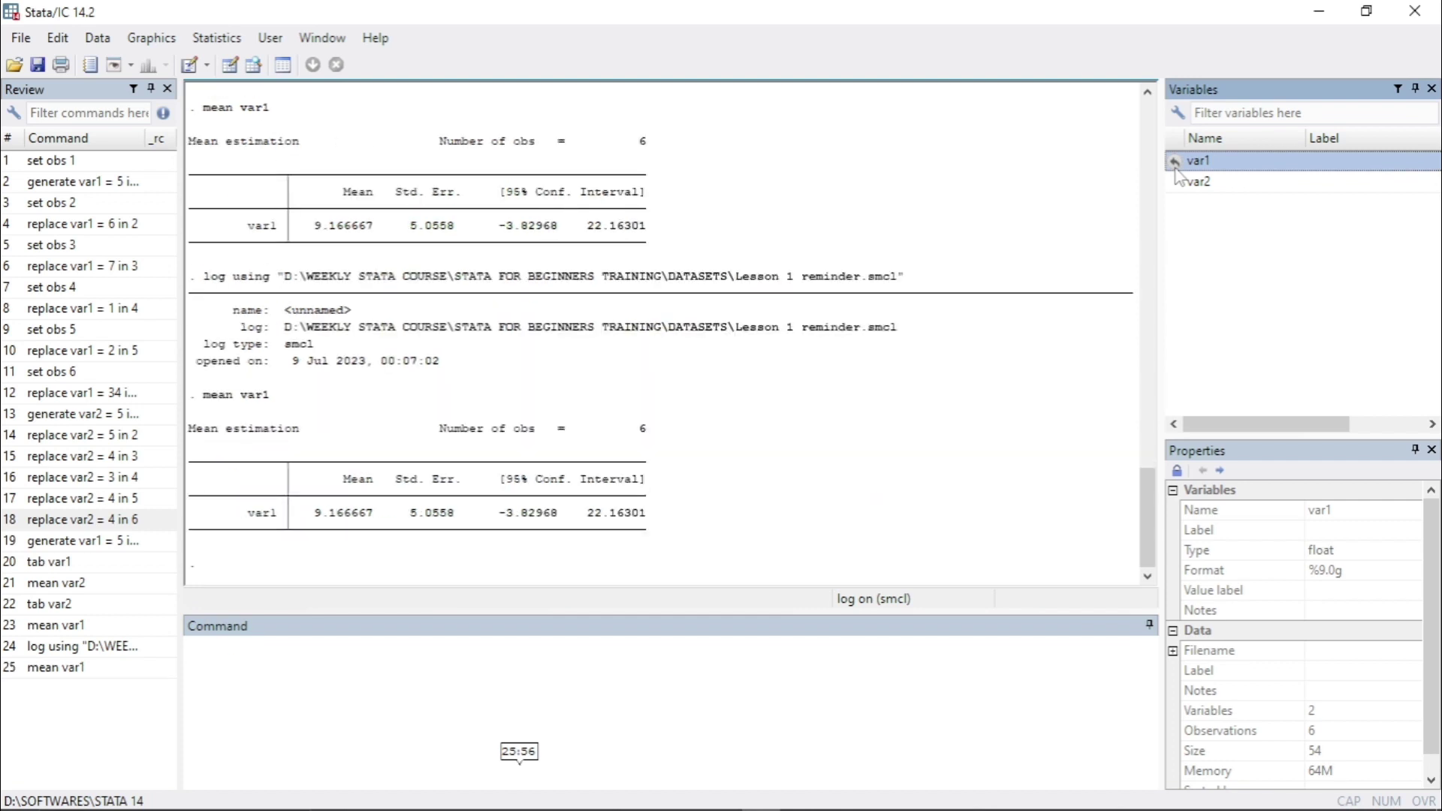
pyautogui.write('t')
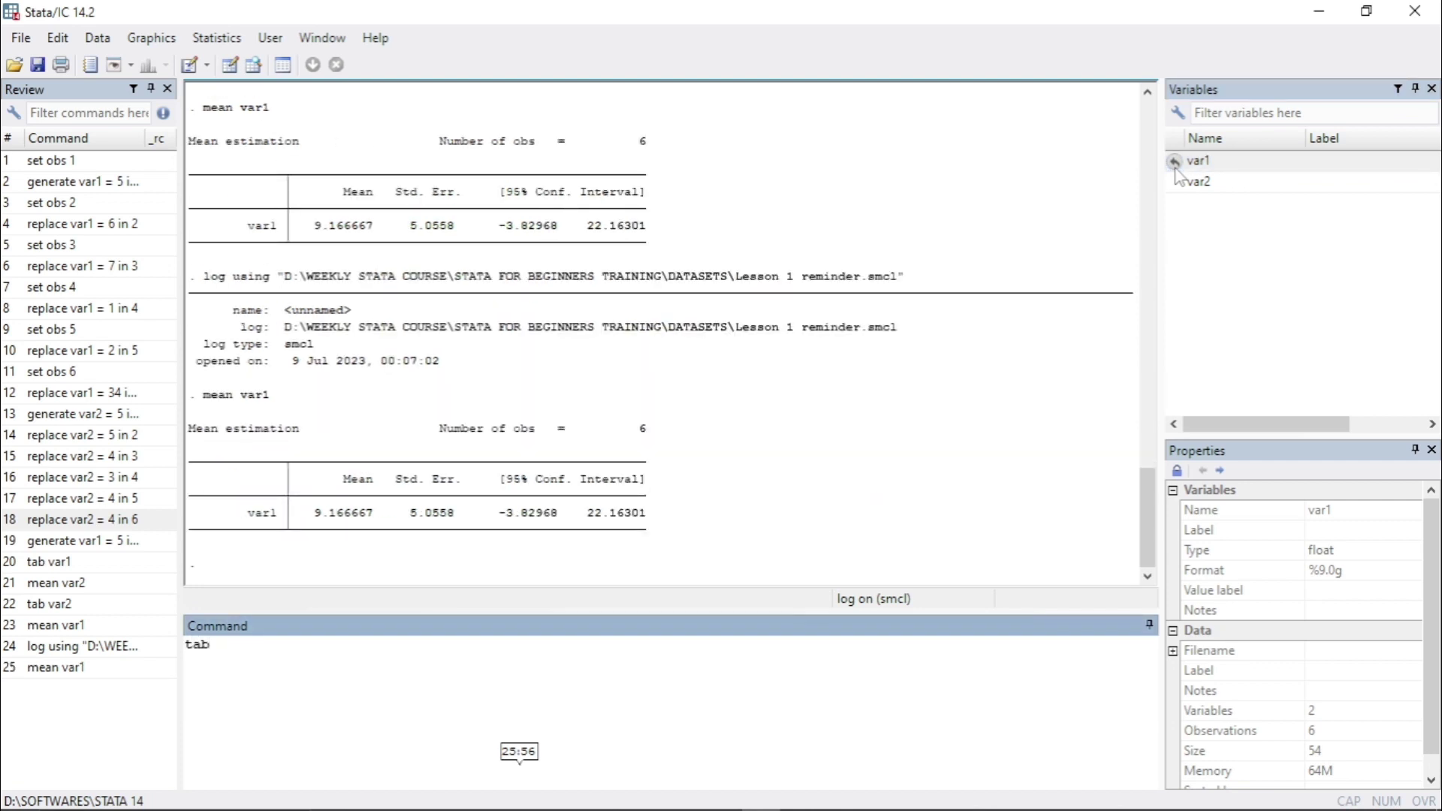
pyautogui.write('ab')
pyautogui.click(1176, 162)
pyautogui.press('Return')
# Run mean var2 and tab var2 into the log
pyautogui.write('m')
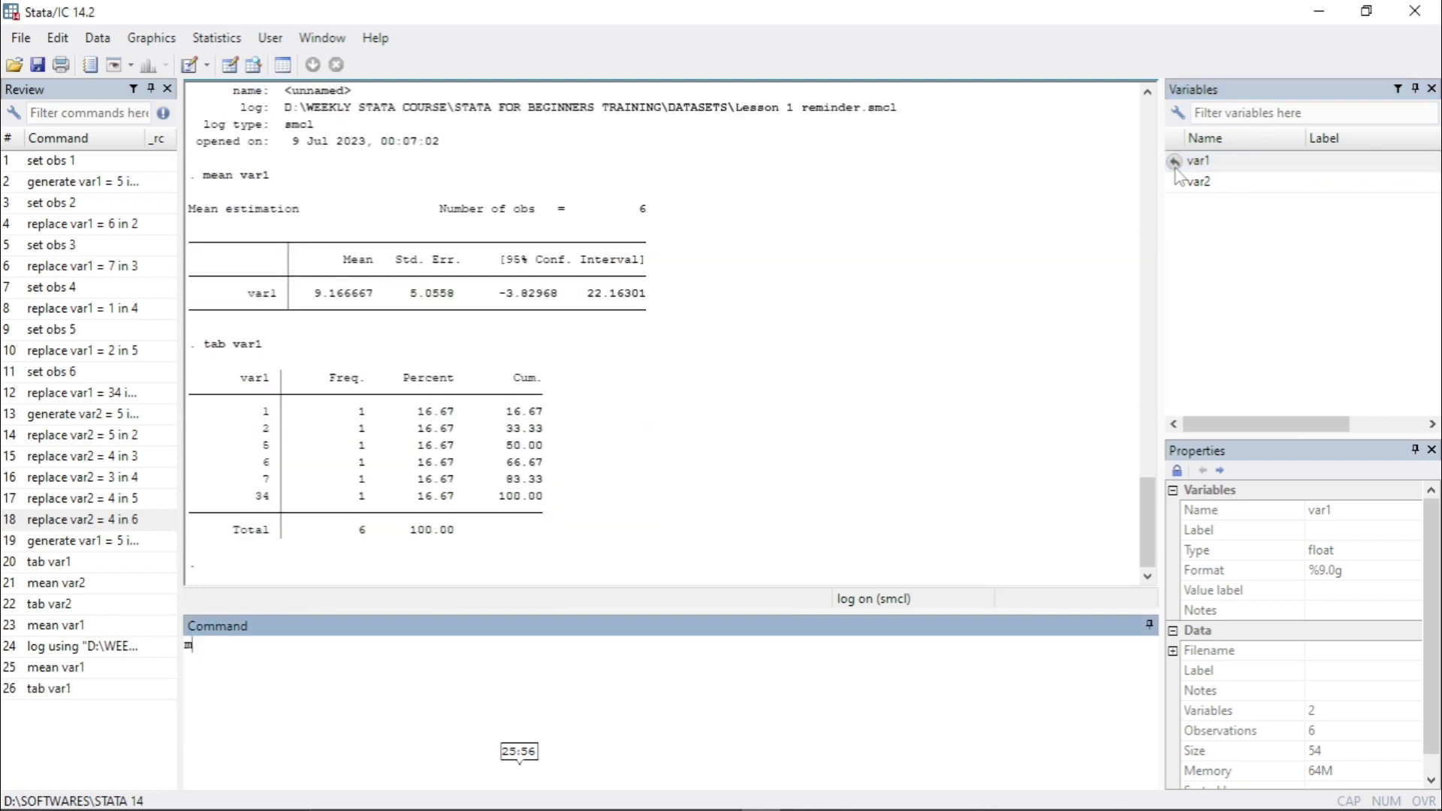
pyautogui.write('ean')
pyautogui.click(1178, 183)
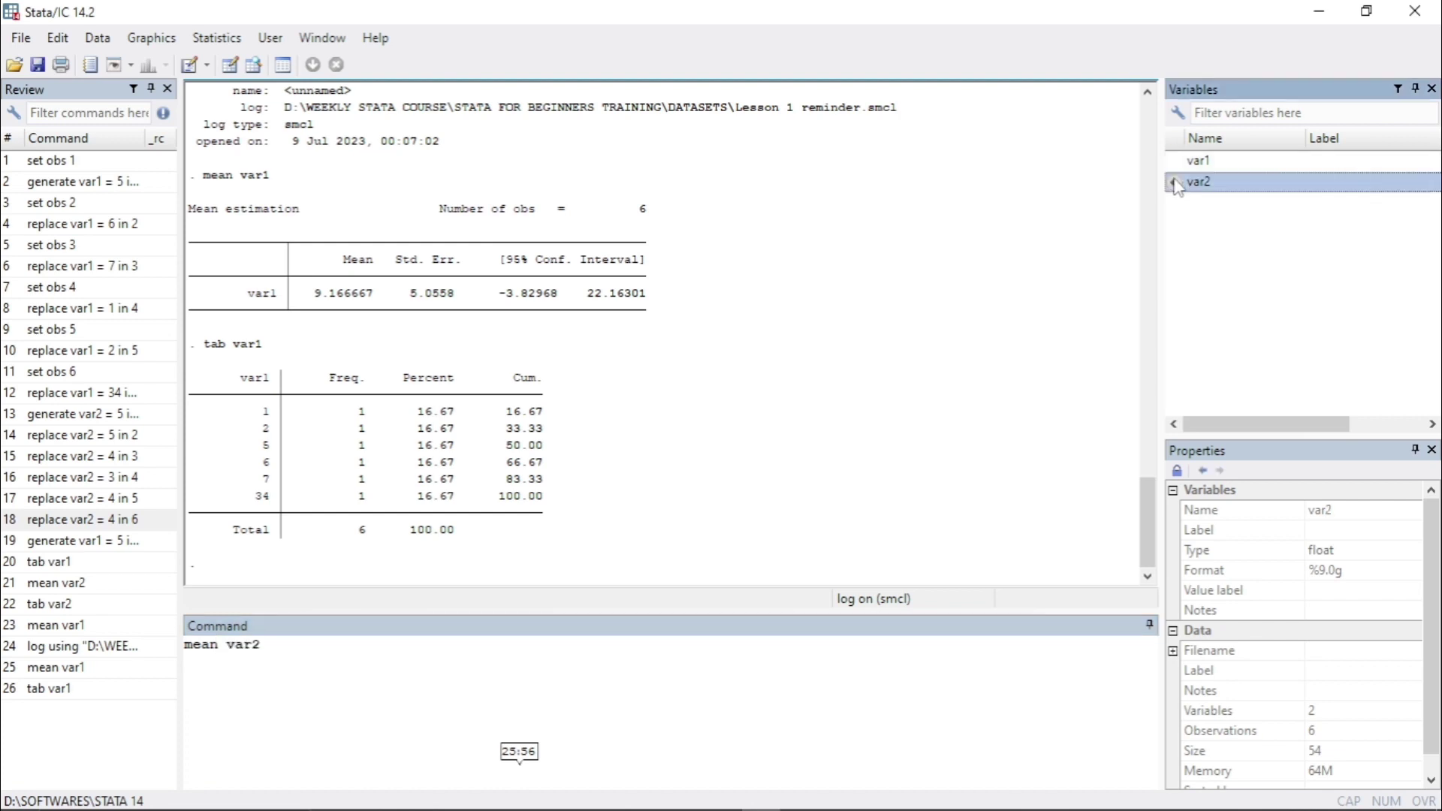
pyautogui.press('Return')
pyautogui.write('tab')
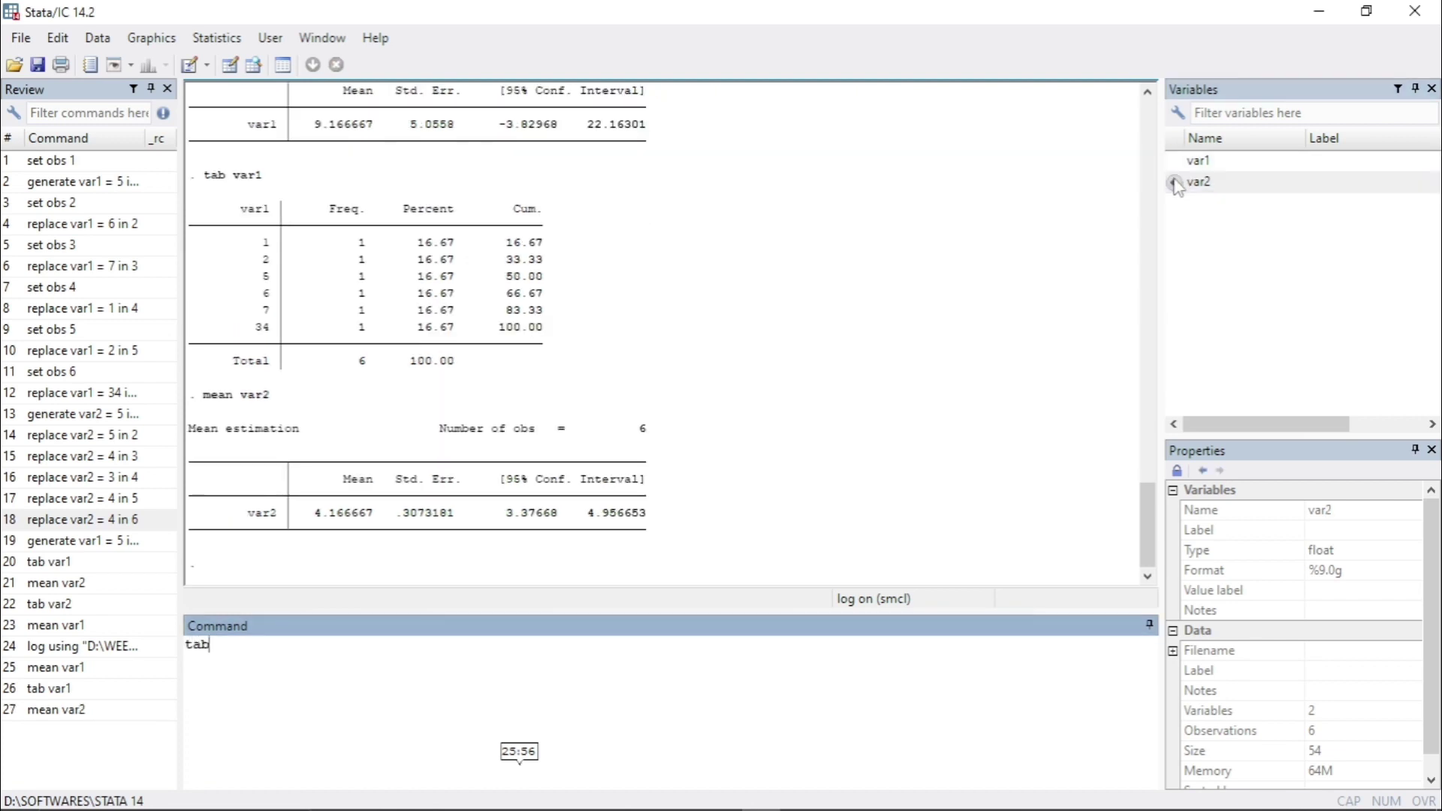
pyautogui.click(1177, 183)
pyautogui.press('Return')
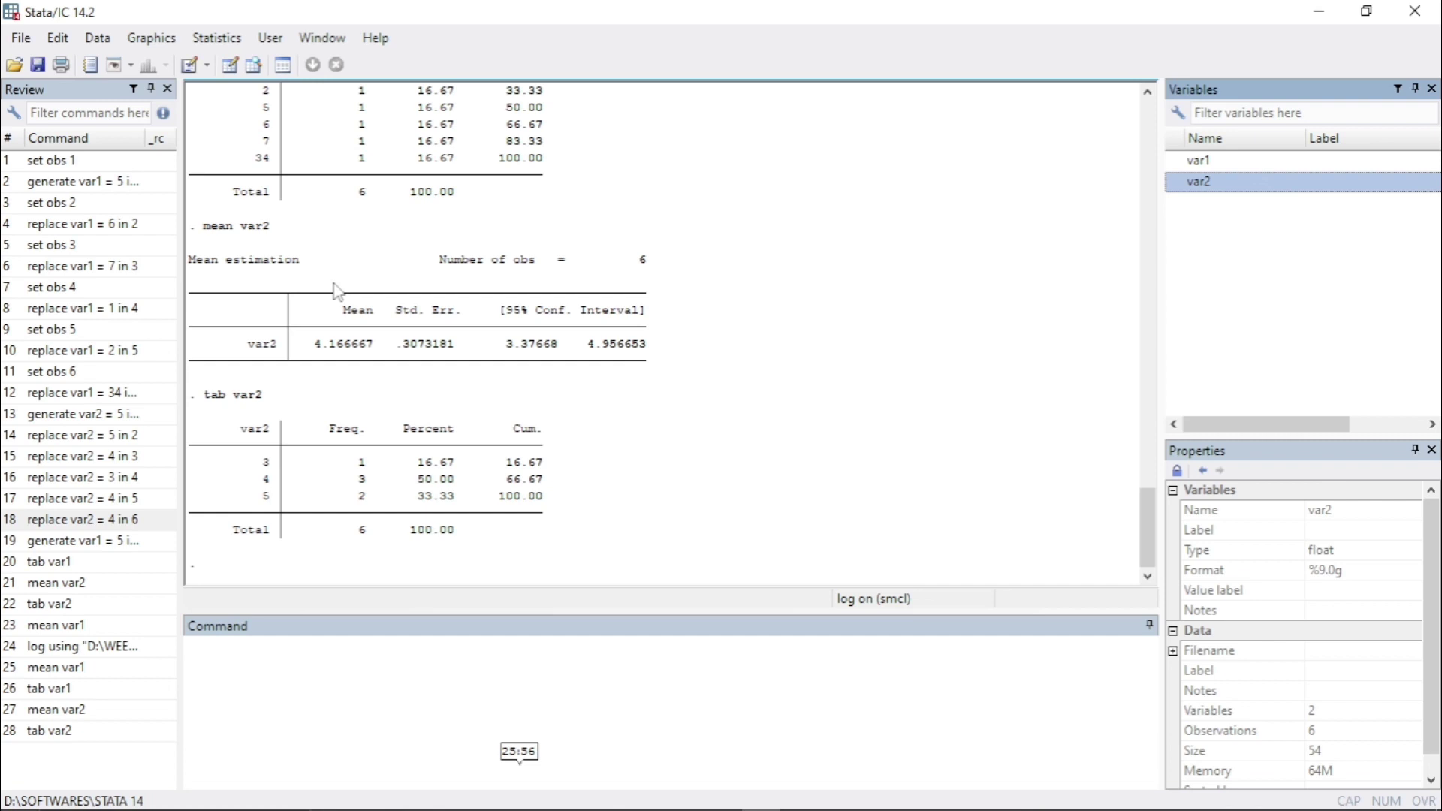
# Close the Lesson 1 reminder log with File > Log > Close
pyautogui.moveTo(596, 538); pyautogui.dragTo(406, 319)
pyautogui.click(400, 315)
pyautogui.click(20, 38)
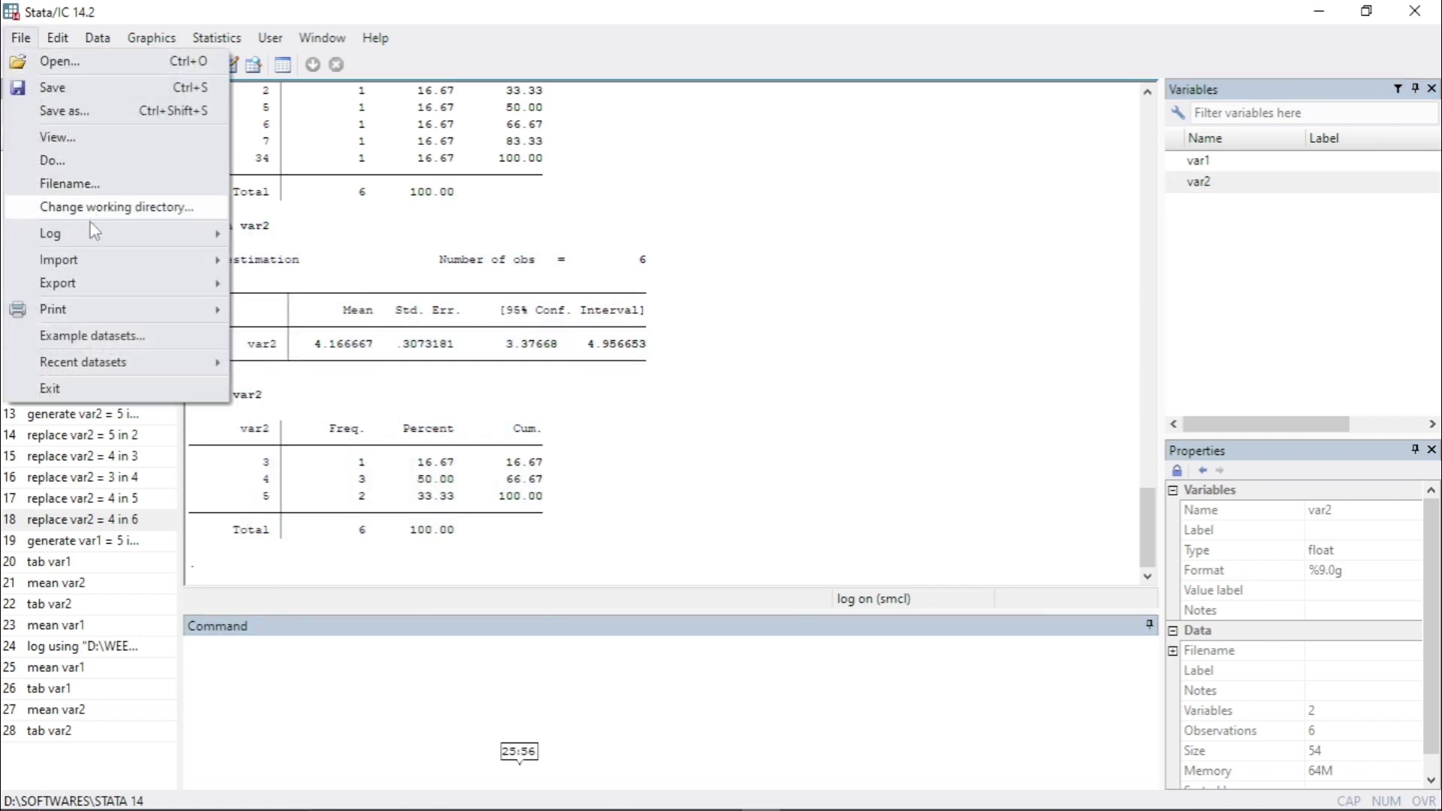
pyautogui.moveTo(98, 242)
pyautogui.click(280, 260)
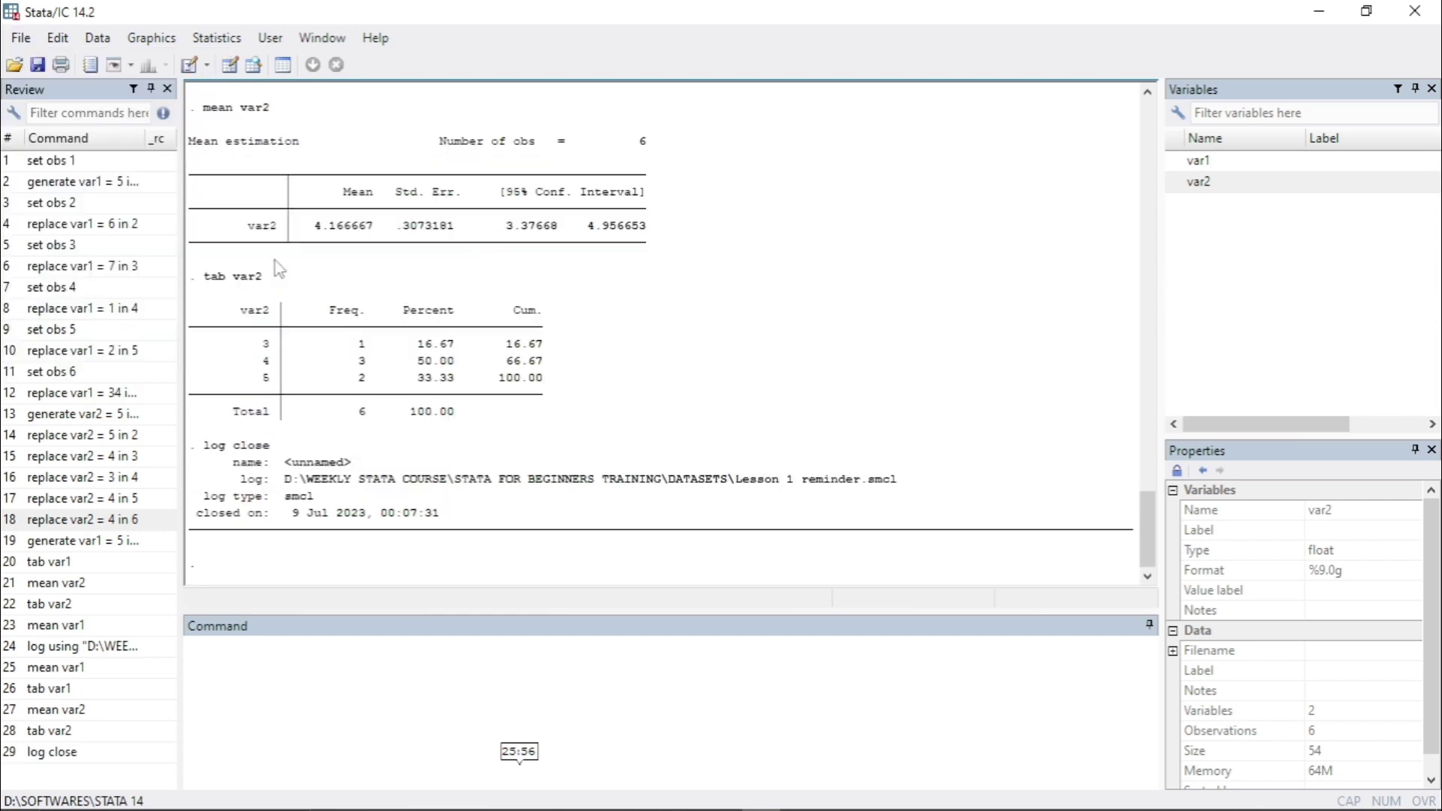
pyautogui.moveTo(443, 515); pyautogui.dragTo(197, 524)
# Refresh the DATASETS folder in File Explorer and select Lesson 1 reminder.smcl
pyautogui.click(346, 564)
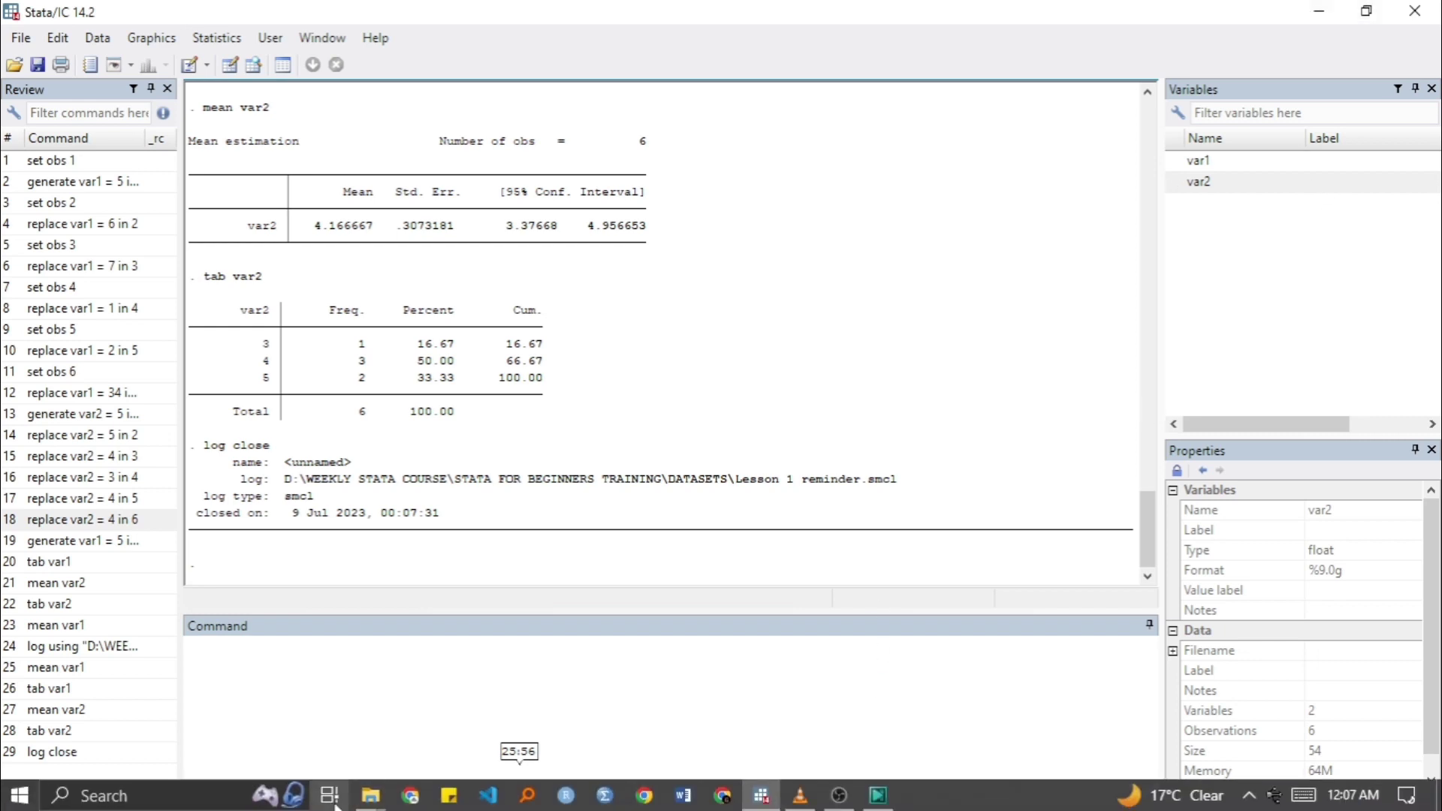
pyautogui.moveTo(381, 802)
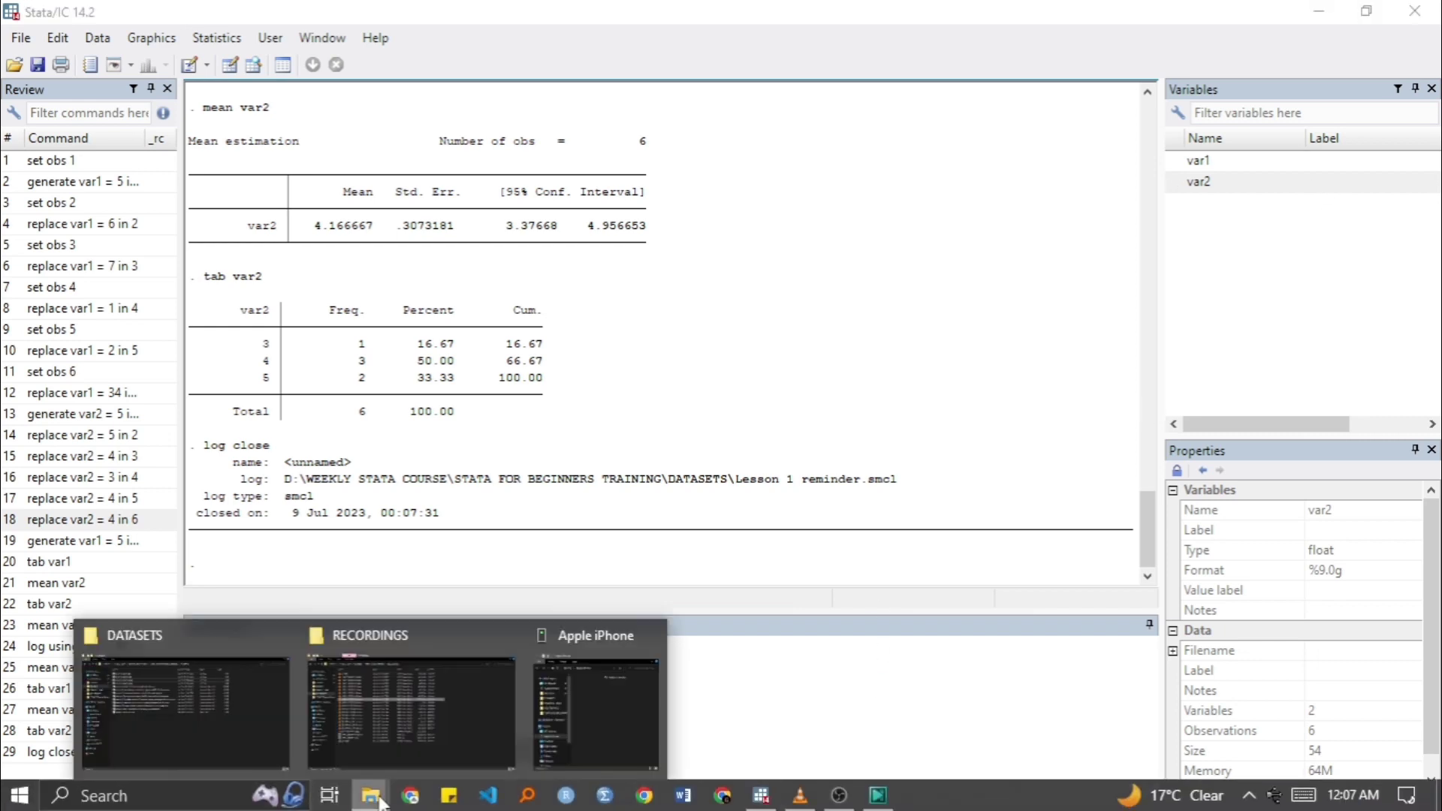
pyautogui.click(172, 706)
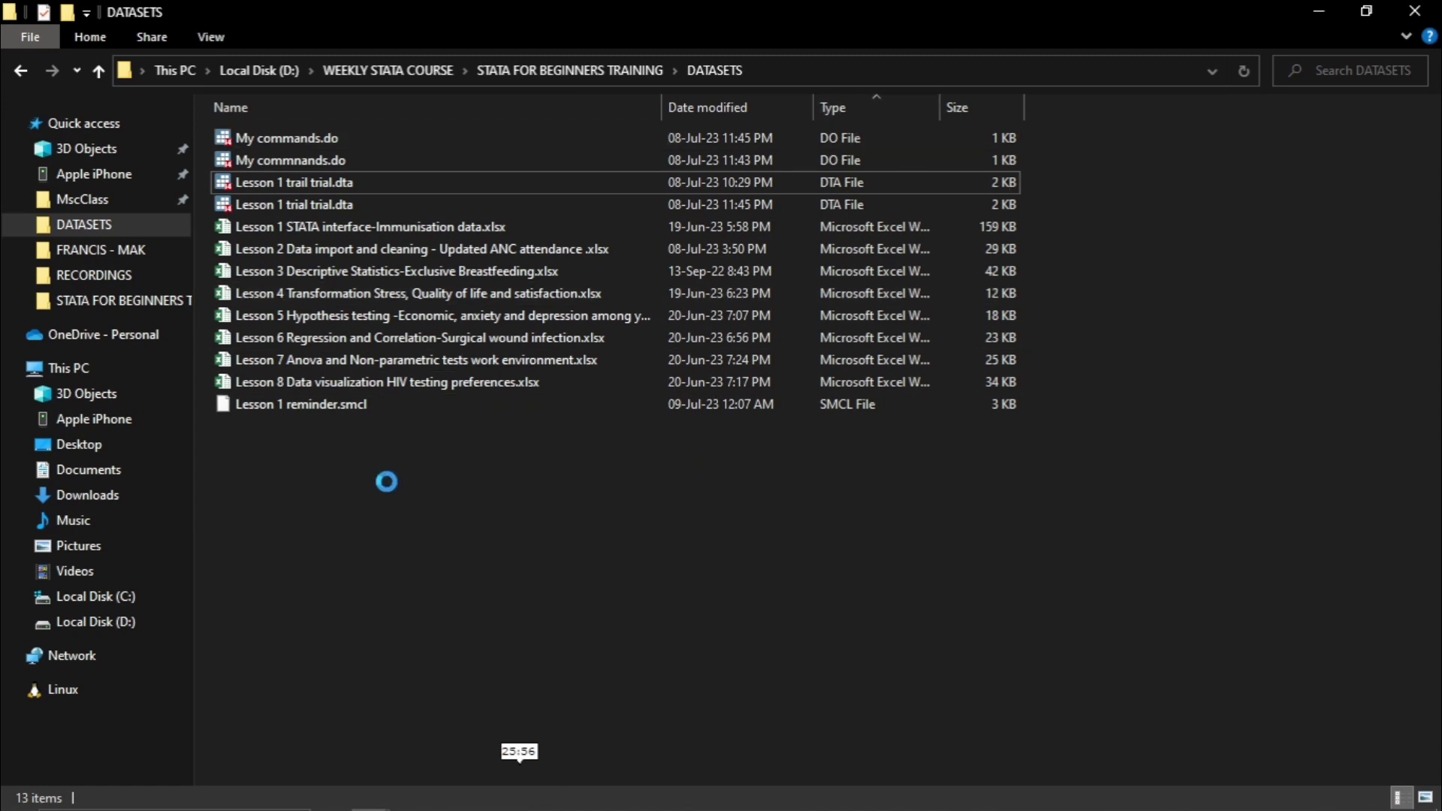
pyautogui.rightClick(316, 474)
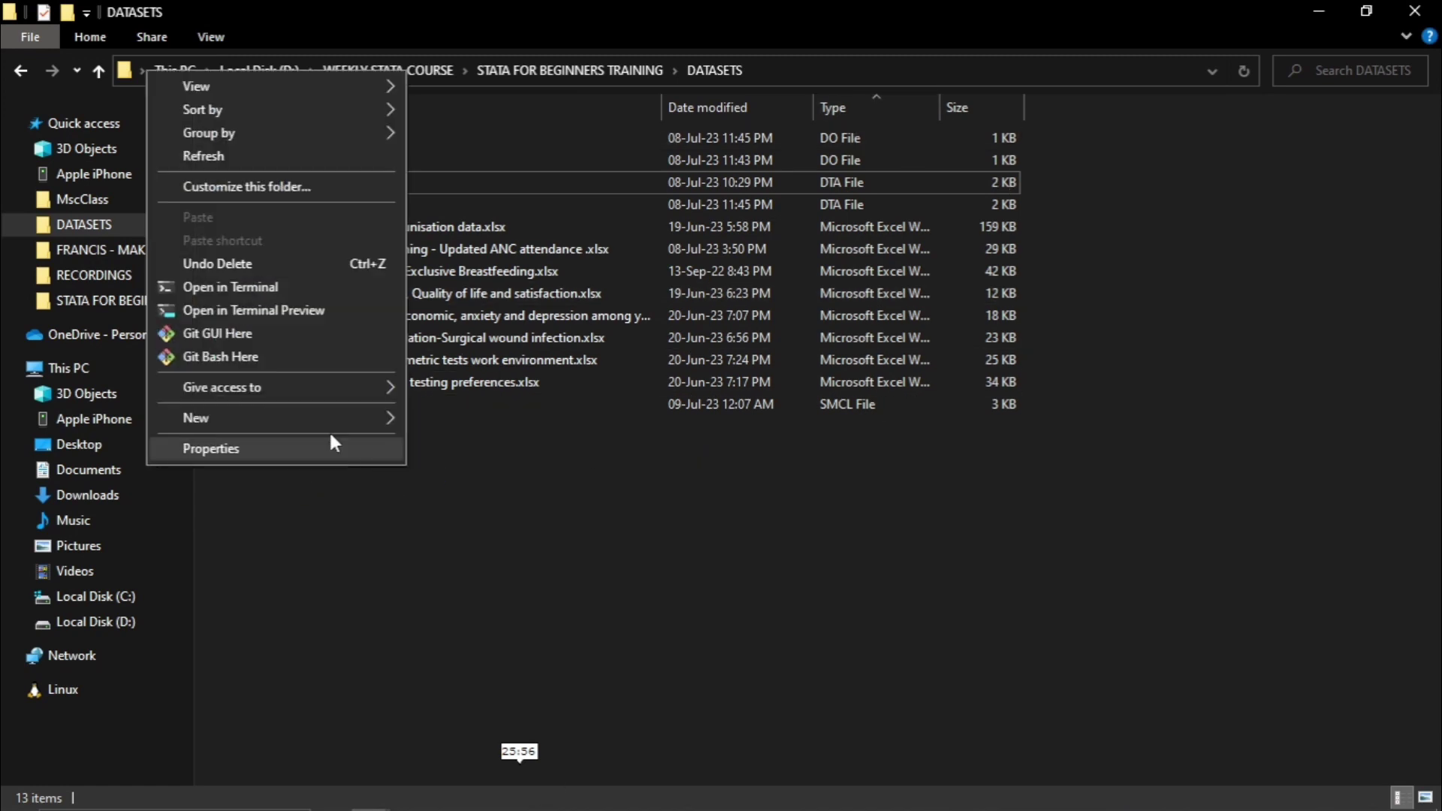
pyautogui.click(227, 155)
pyautogui.click(291, 406)
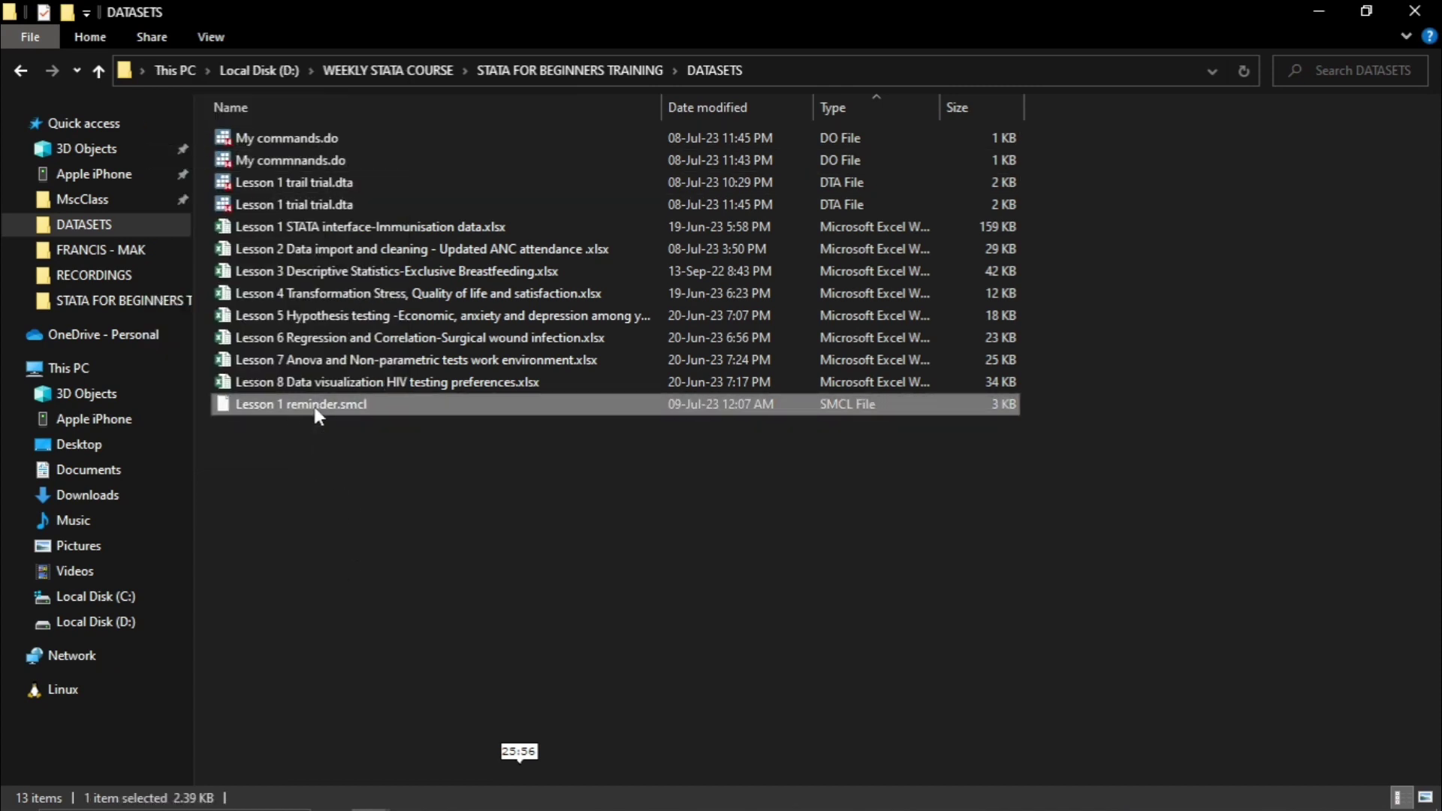
# Open Lesson 1 reminder.smcl with Stata via Open with
pyautogui.rightClick(312, 404)
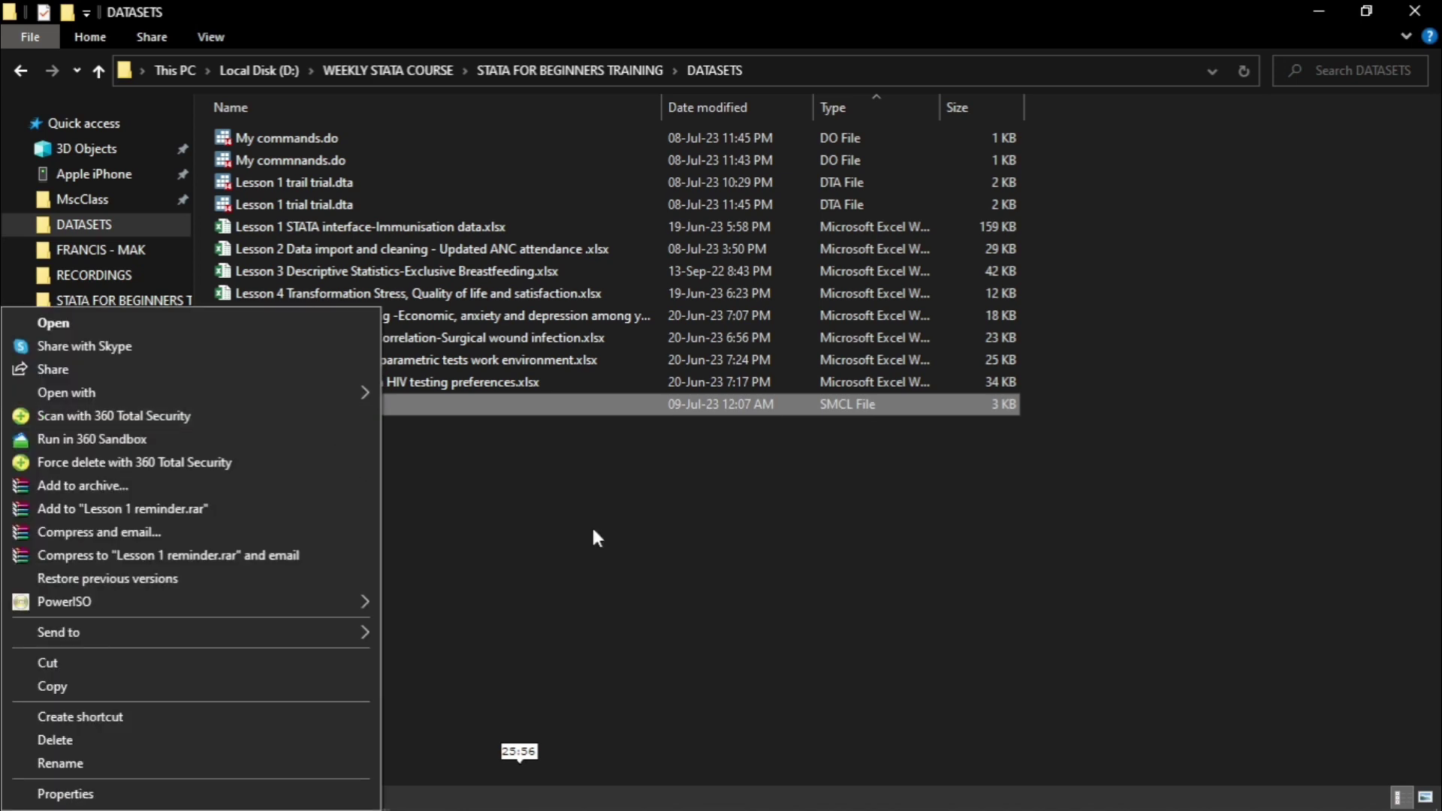
pyautogui.moveTo(361, 393)
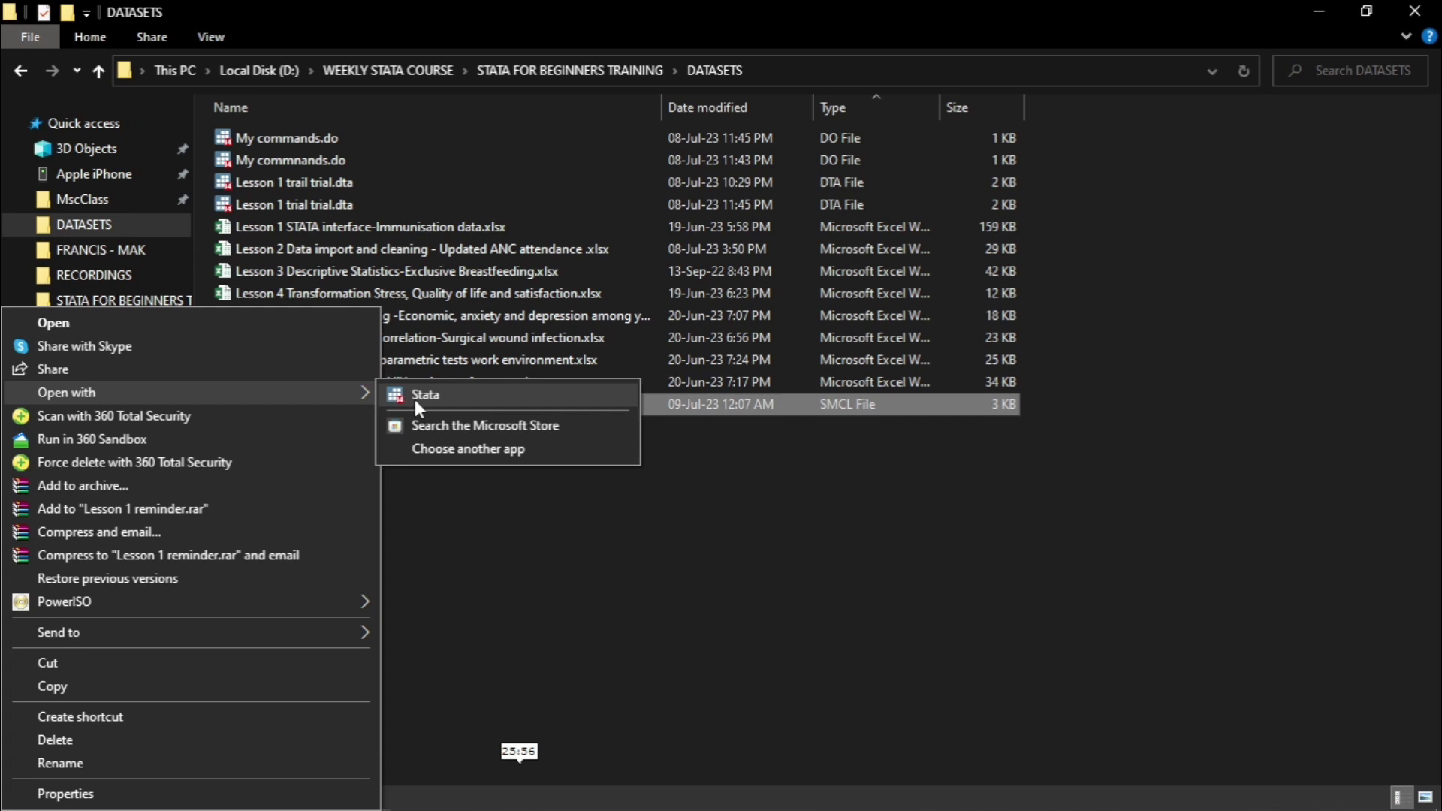
pyautogui.click(459, 400)
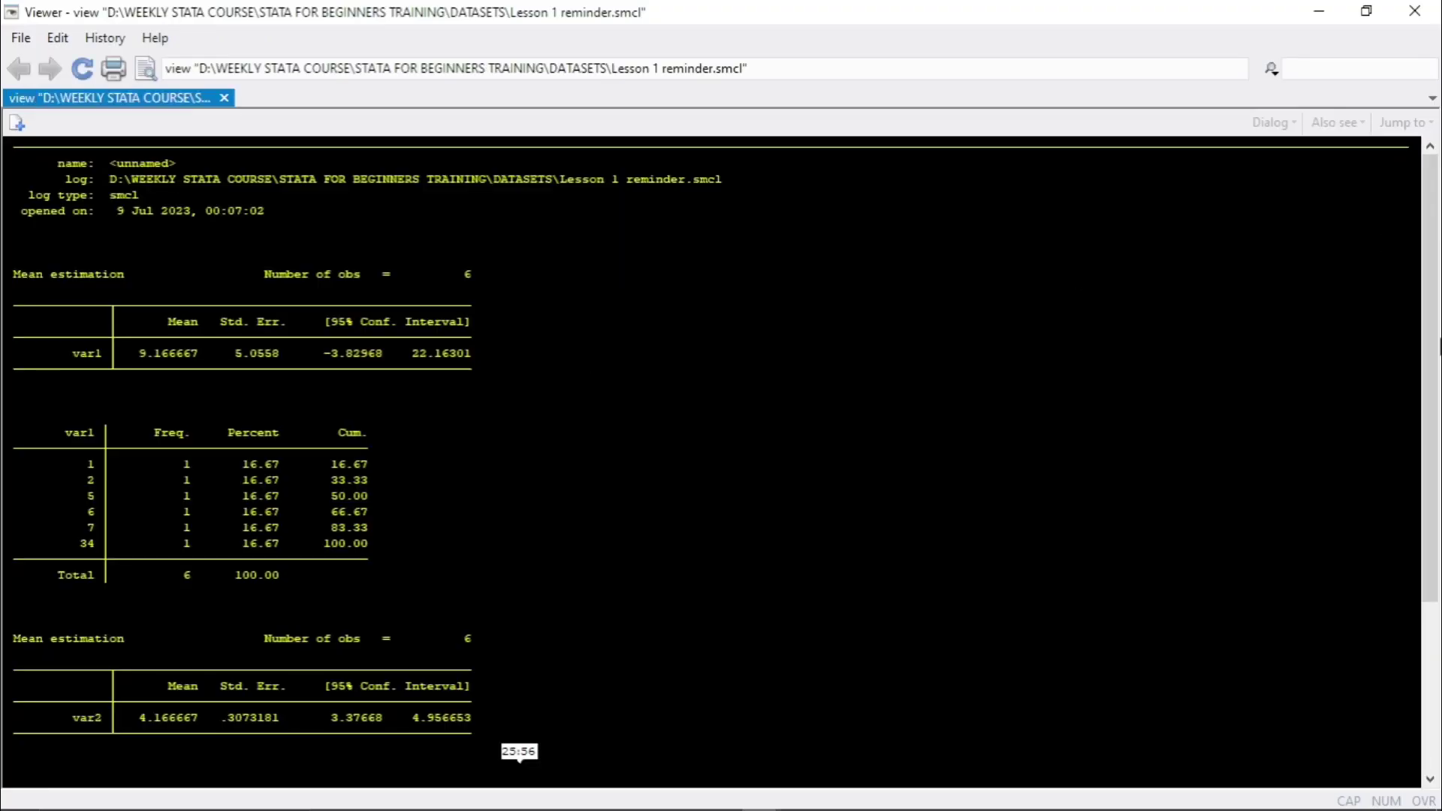
# Review the logged var1/var2 mean and tab output to the closing footer, then close the Viewer
pyautogui.moveTo(39, 211); pyautogui.dragTo(508, 722)
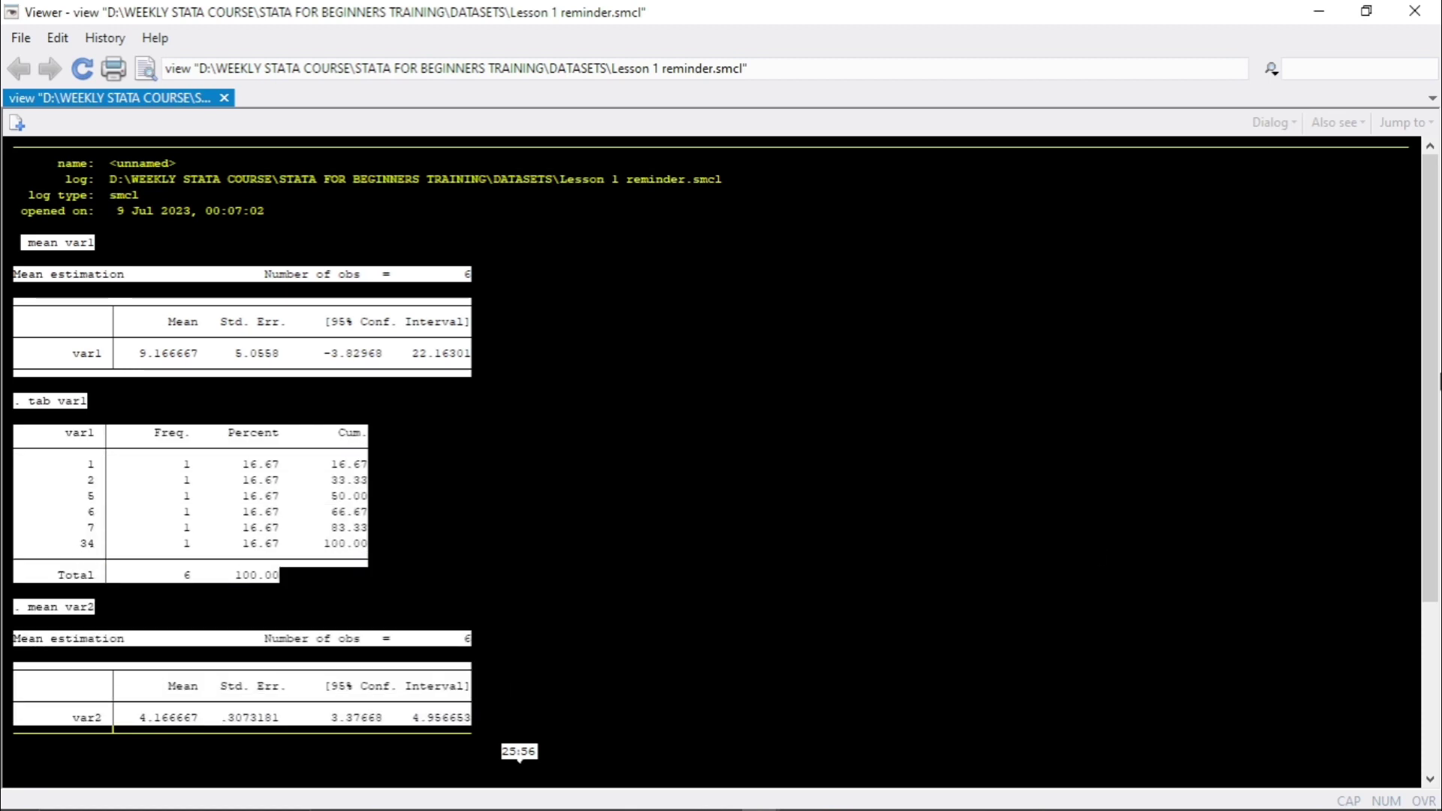
pyautogui.click(669, 674)
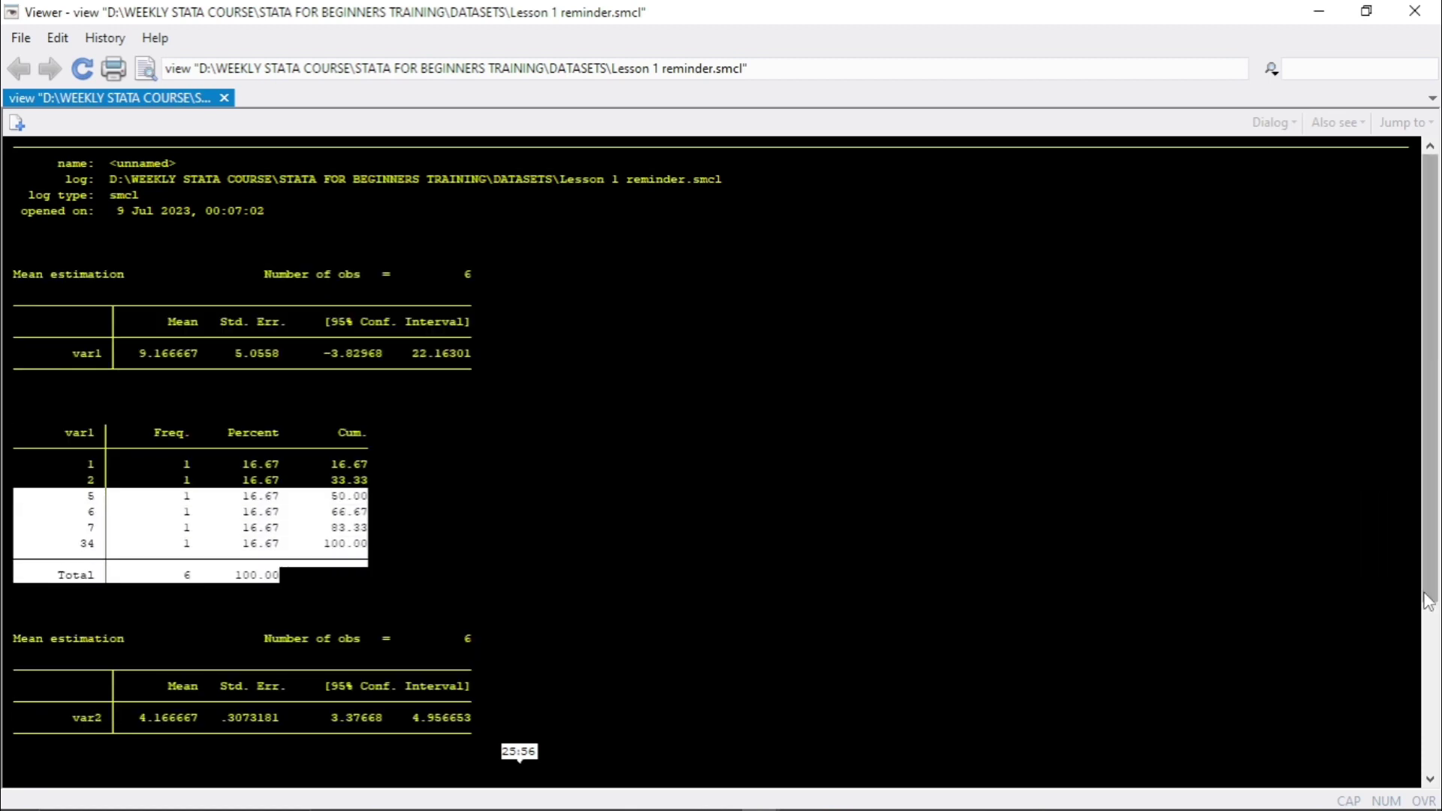
pyautogui.scroll(-5, 663, 646)
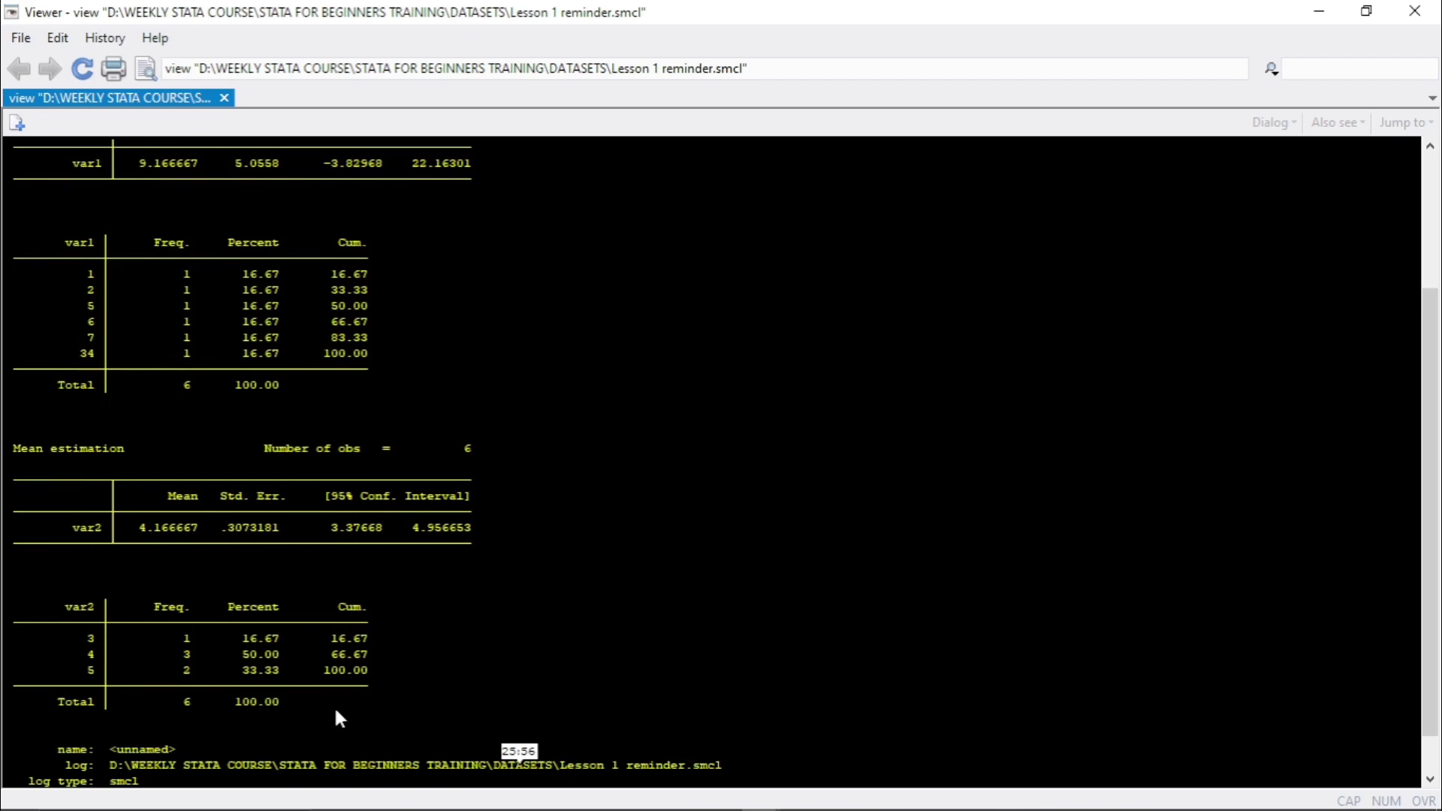
pyautogui.moveTo(75, 690); pyautogui.dragTo(368, 710)
pyautogui.click(368, 709)
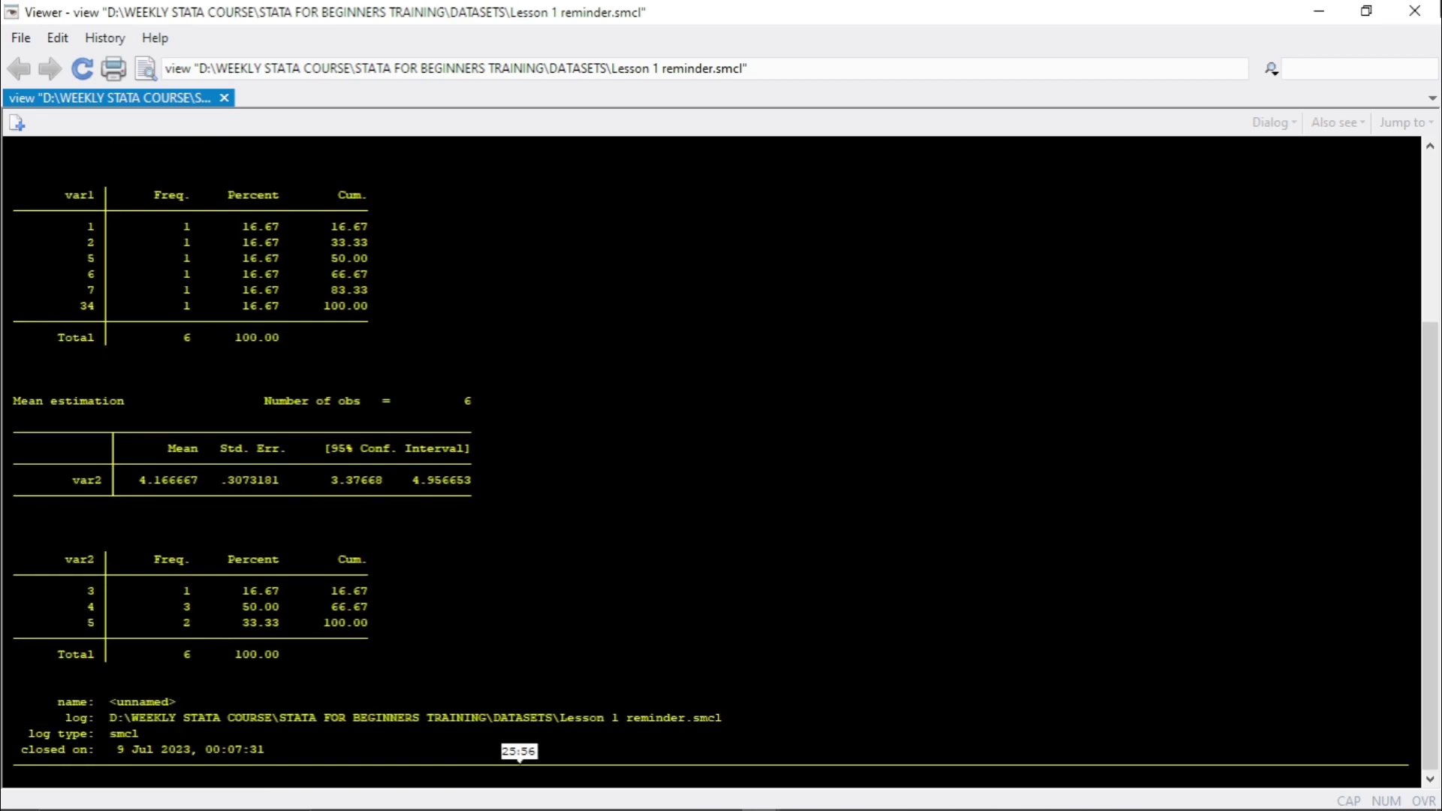
pyautogui.click(1415, 13)
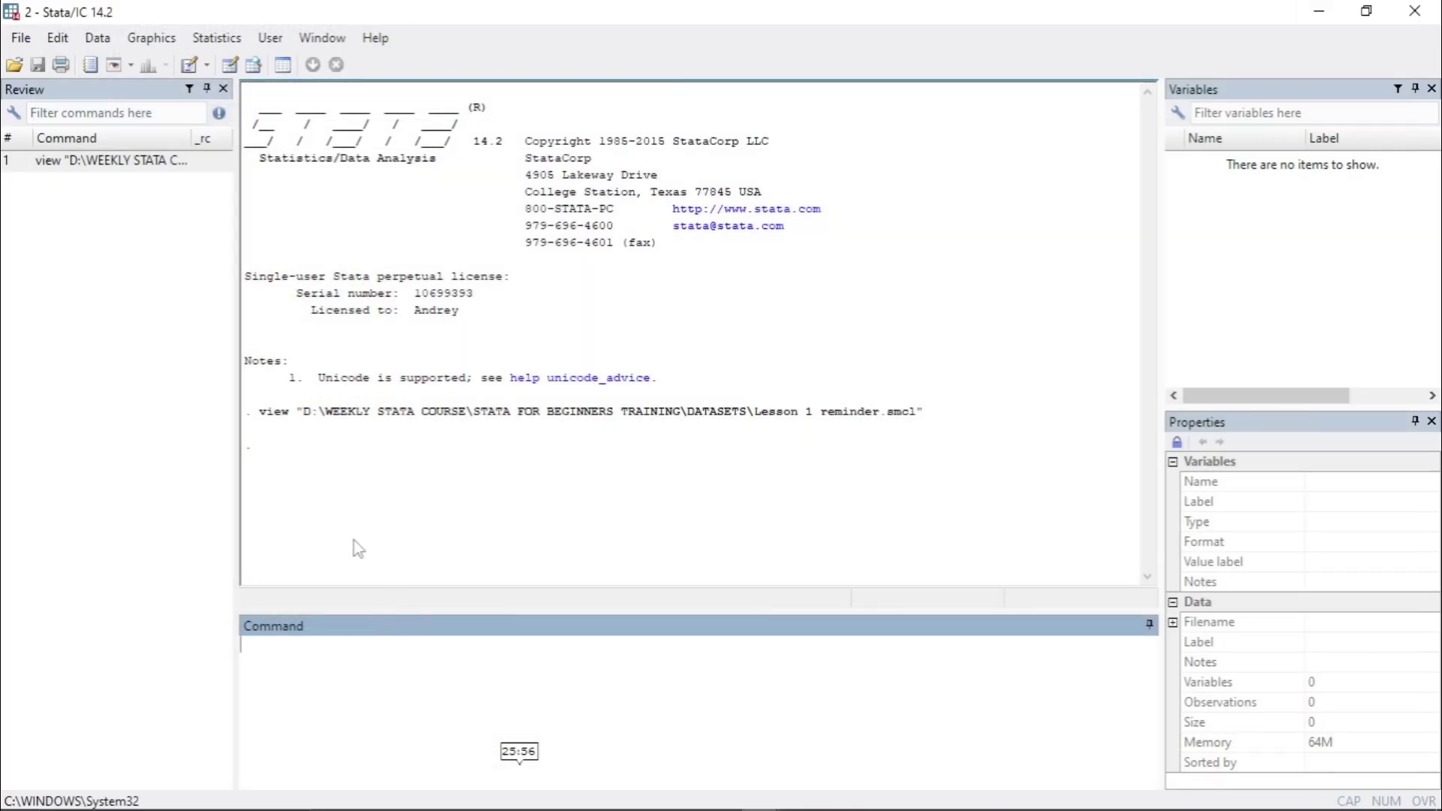
# Close the second Stata session and delete the log using entry from the history
pyautogui.click(1415, 10)
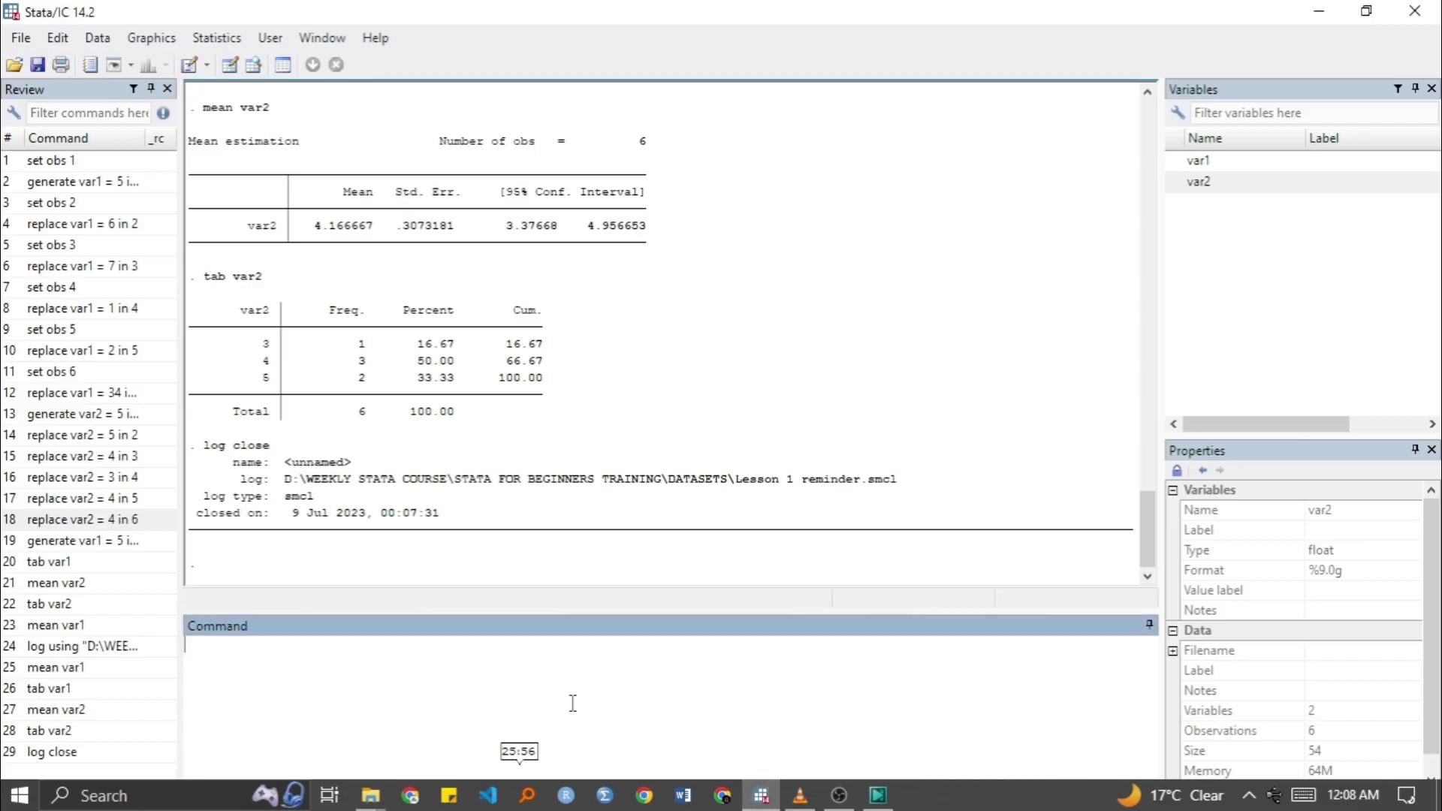
pyautogui.click(57, 730)
pyautogui.hotkey('shift', 'Up')
pyautogui.hotkey('shift', 'Up')
pyautogui.hotkey('shift', 'Up')
pyautogui.hotkey('shift', 'Up')
pyautogui.hotkey('shift', 'Up')
pyautogui.hotkey('shift', 'Up')
pyautogui.hotkey('shift', 'Up')
pyautogui.hotkey('shift', 'Up')
pyautogui.hotkey('shift', 'Up')
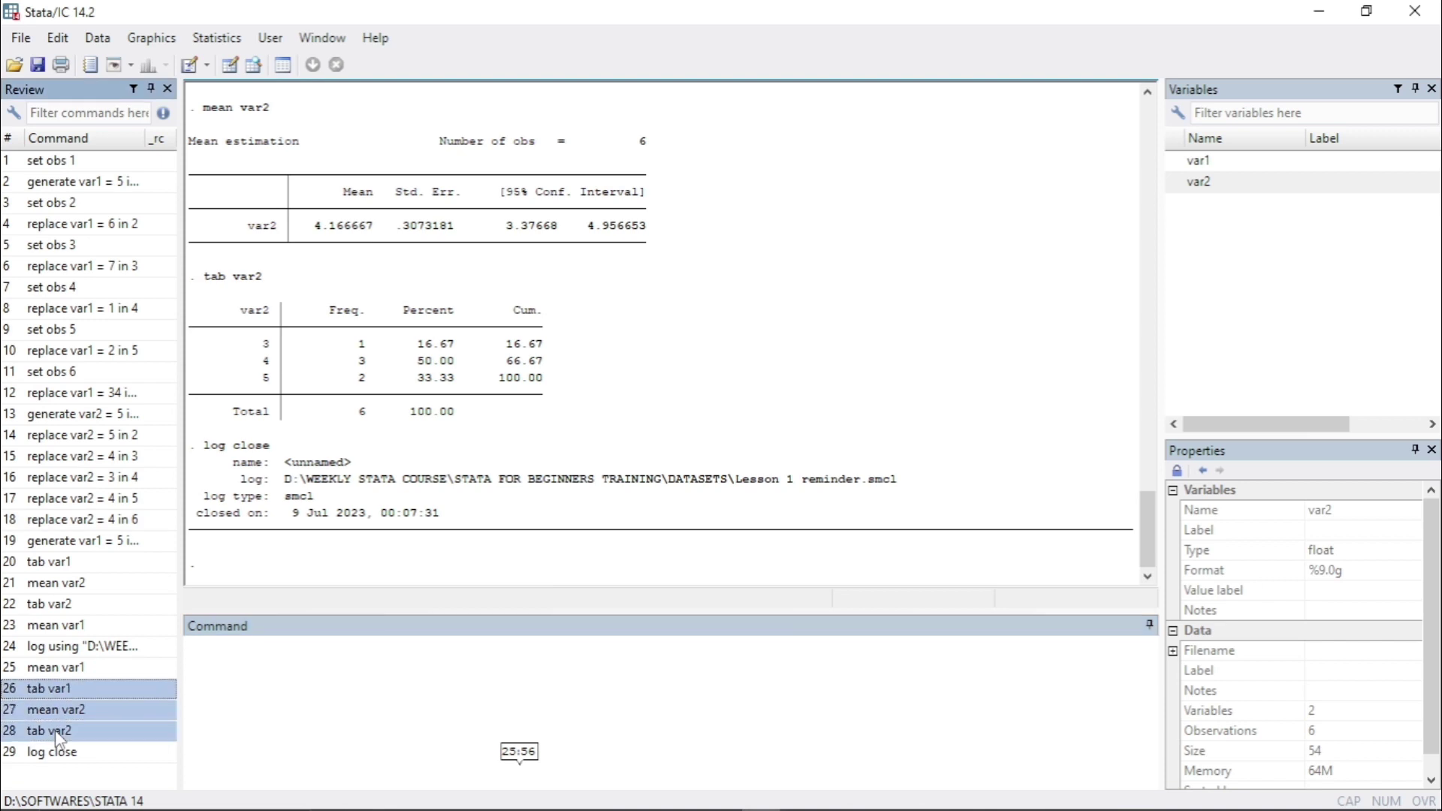
pyautogui.click(265, 697)
pyautogui.click(60, 653)
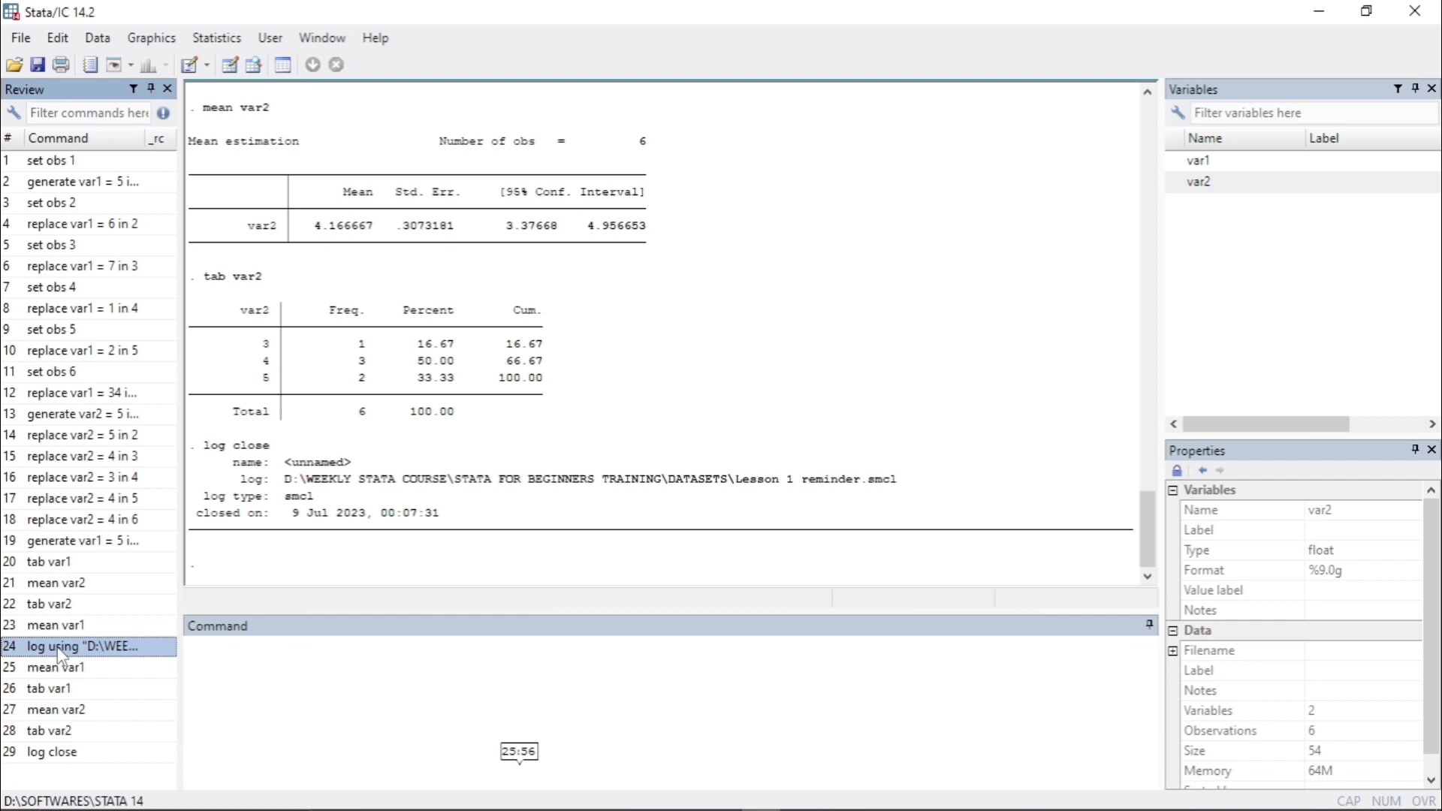
pyautogui.press('Delete')
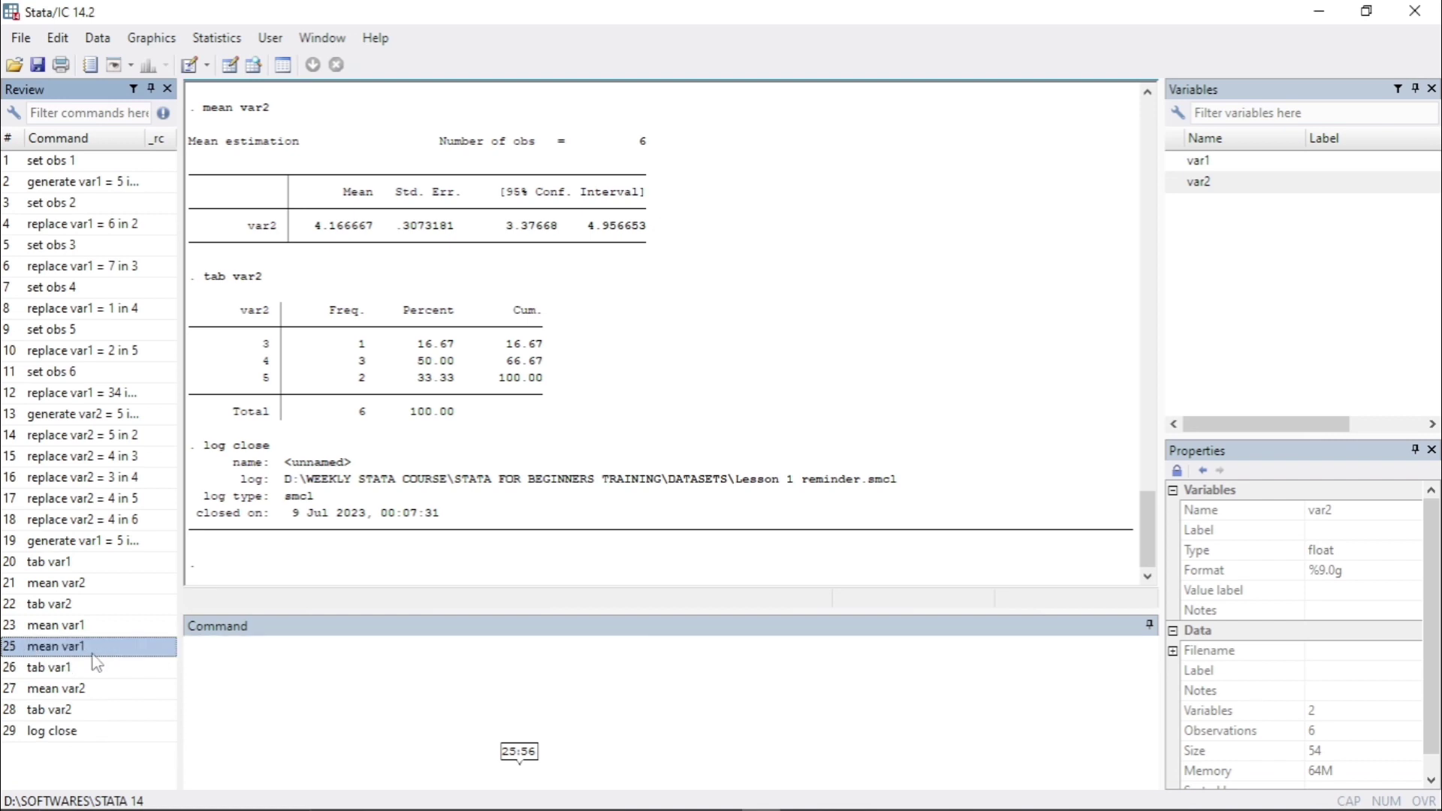
# Remove the log close entry from the command history
pyautogui.click(45, 585)
pyautogui.click(50, 563)
pyautogui.click(52, 542)
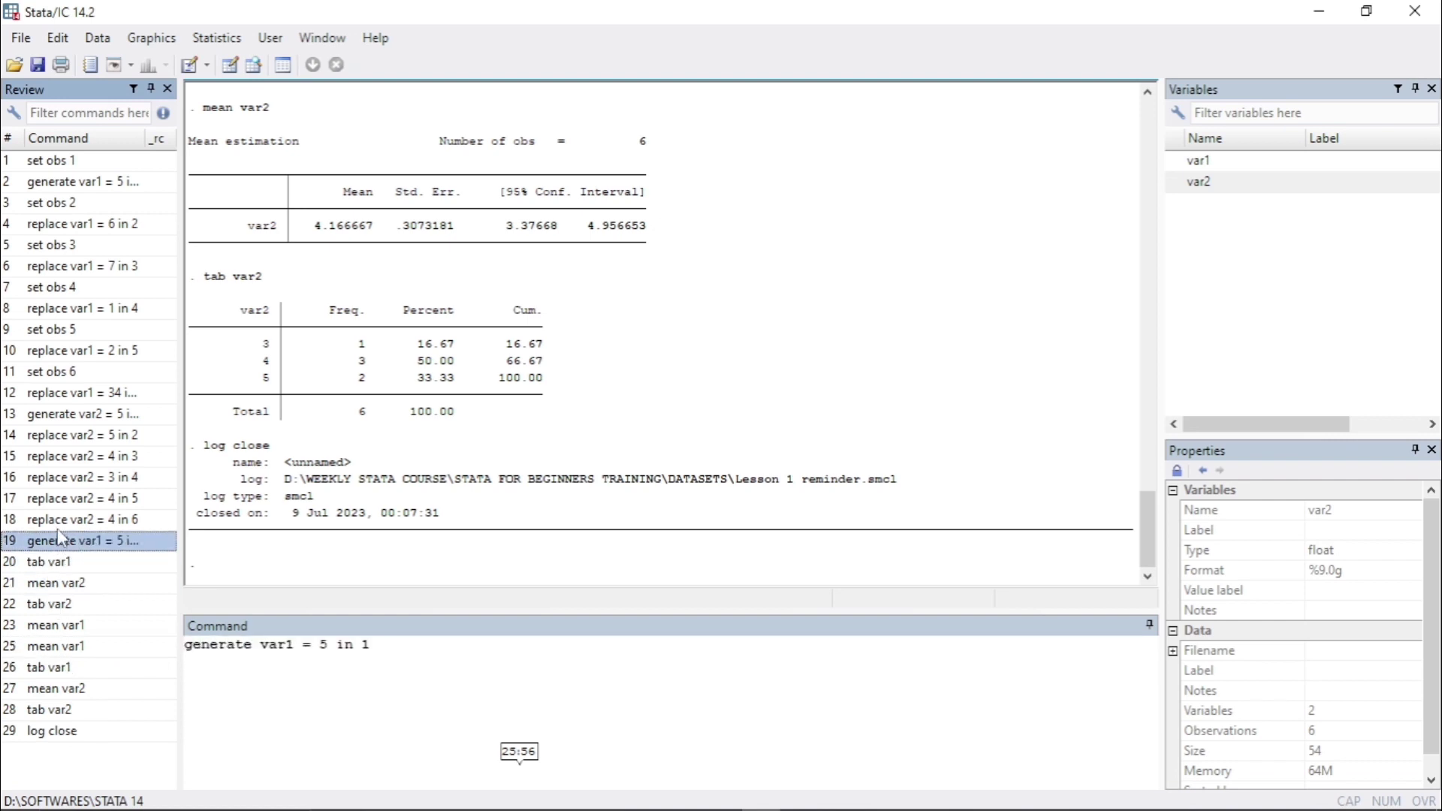
pyautogui.click(53, 580)
pyautogui.click(54, 604)
pyautogui.click(60, 667)
pyautogui.click(63, 687)
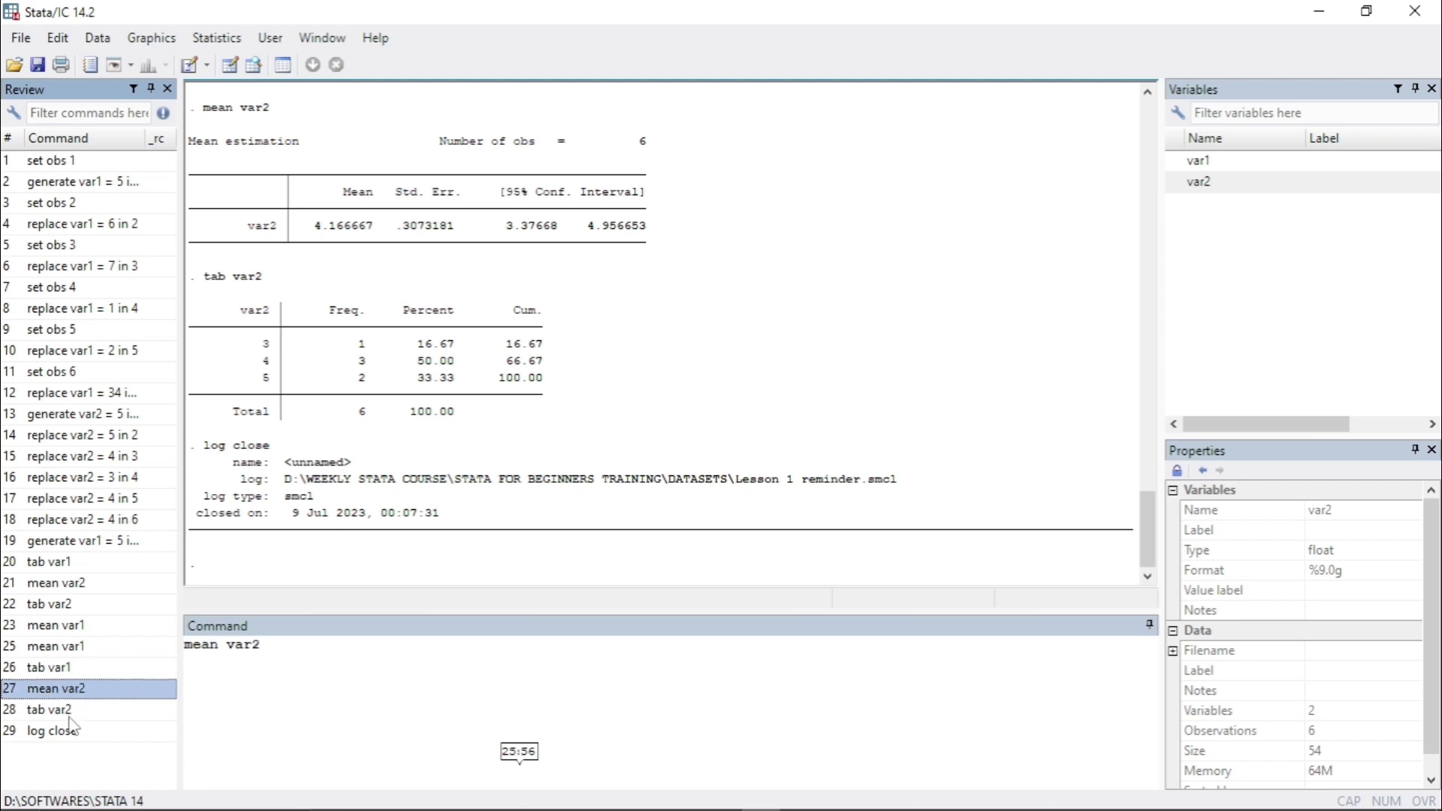
pyautogui.click(64, 709)
pyautogui.click(63, 732)
pyautogui.press('Up')
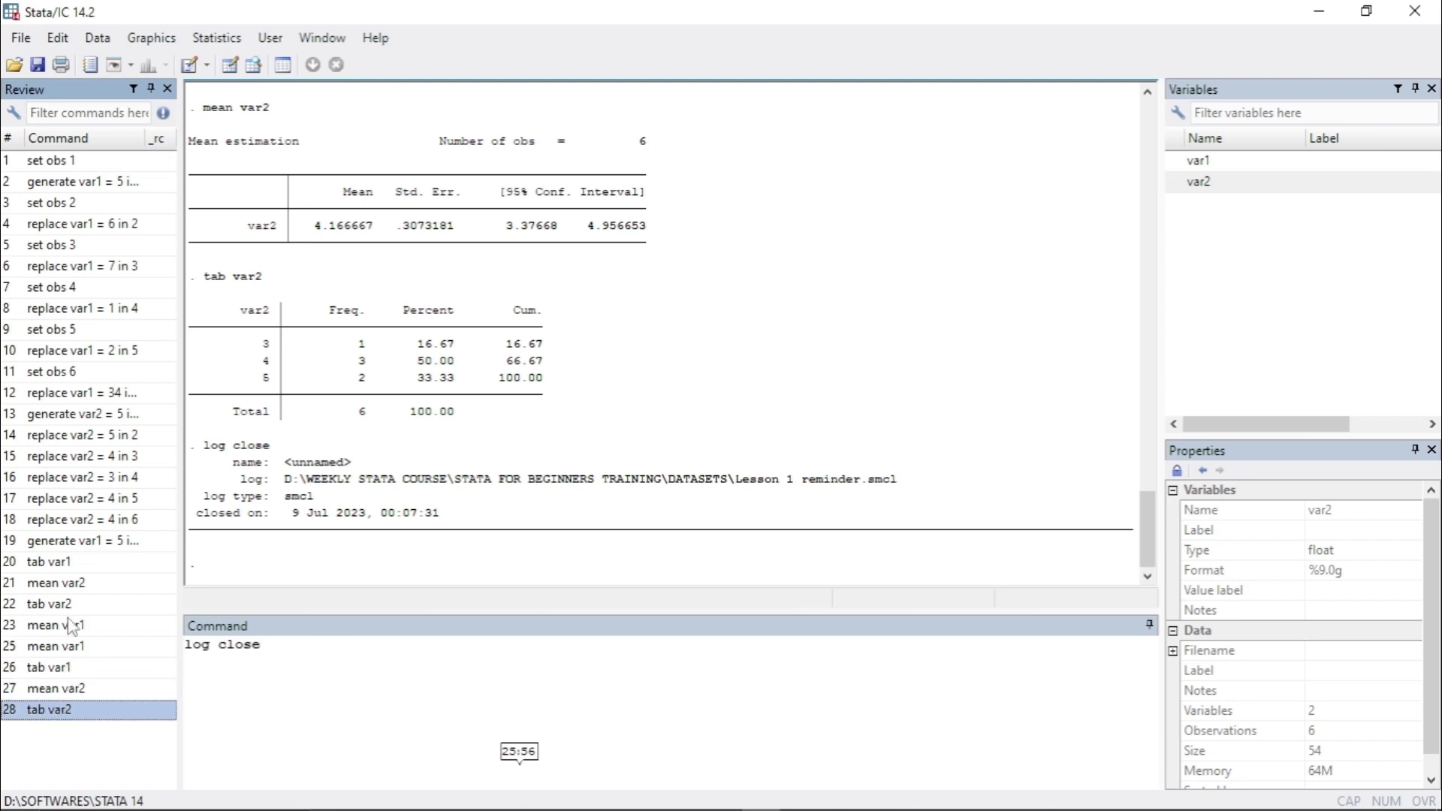
# Select history entries 20–28, from tab var1 through the final tab var2
pyautogui.click(60, 565)
pyautogui.click(63, 589)
pyautogui.click(53, 566)
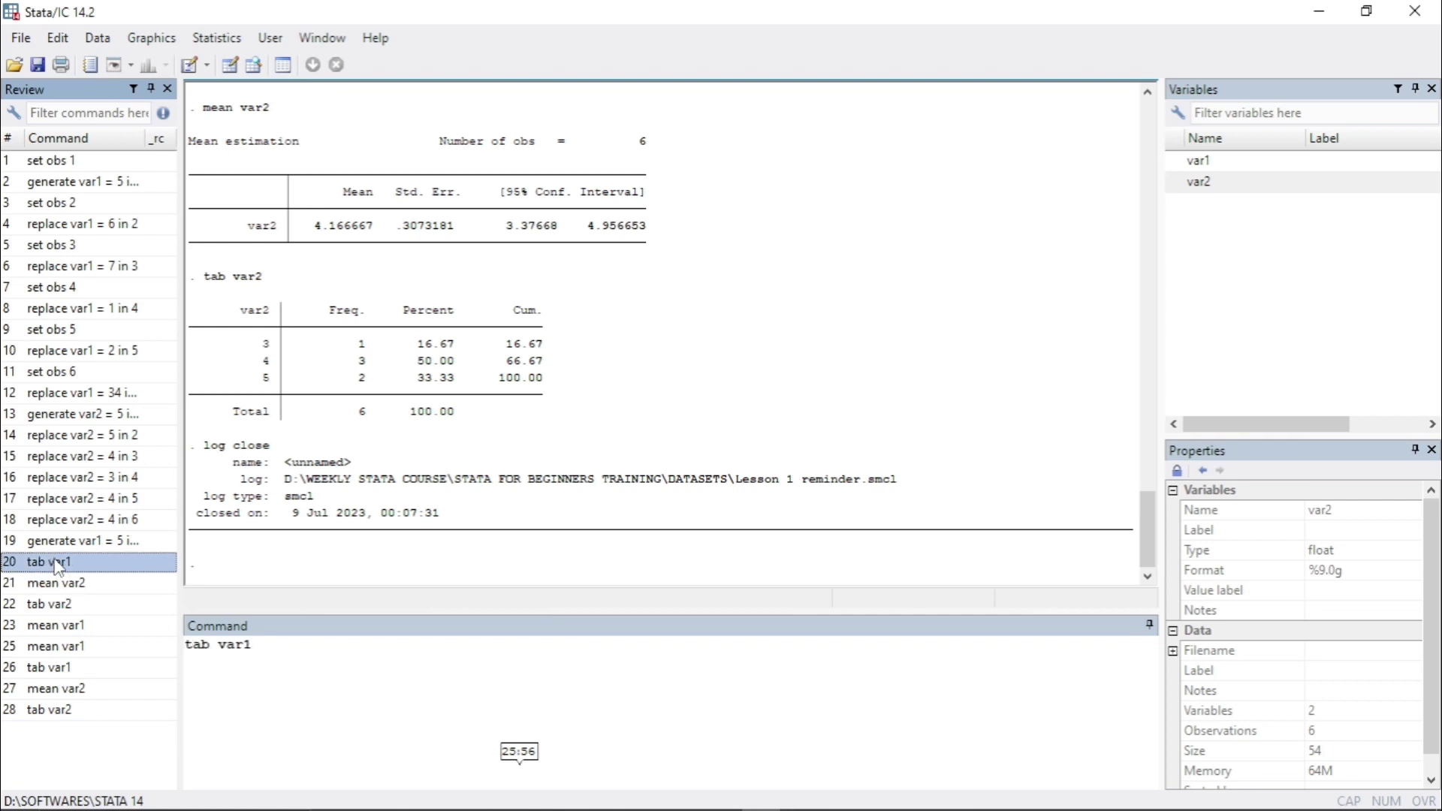
pyautogui.hotkey('shift', 'Down')
pyautogui.hotkey('shift', 'Down')
pyautogui.hotkey('shift', 'Down')
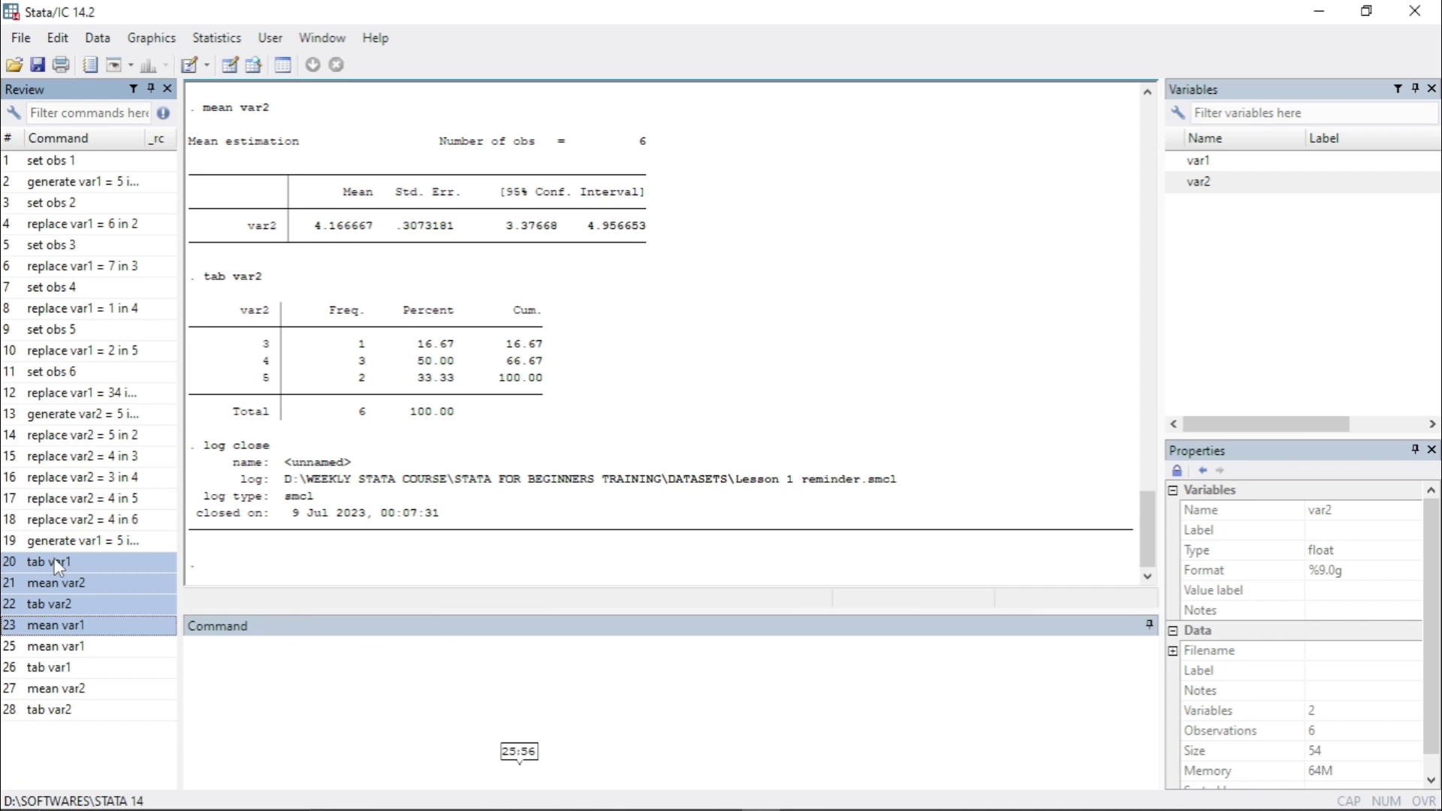
pyautogui.hotkey('shift', 'Down')
pyautogui.hotkey('shift', 'Down')
pyautogui.hotkey('shift', 'Down')
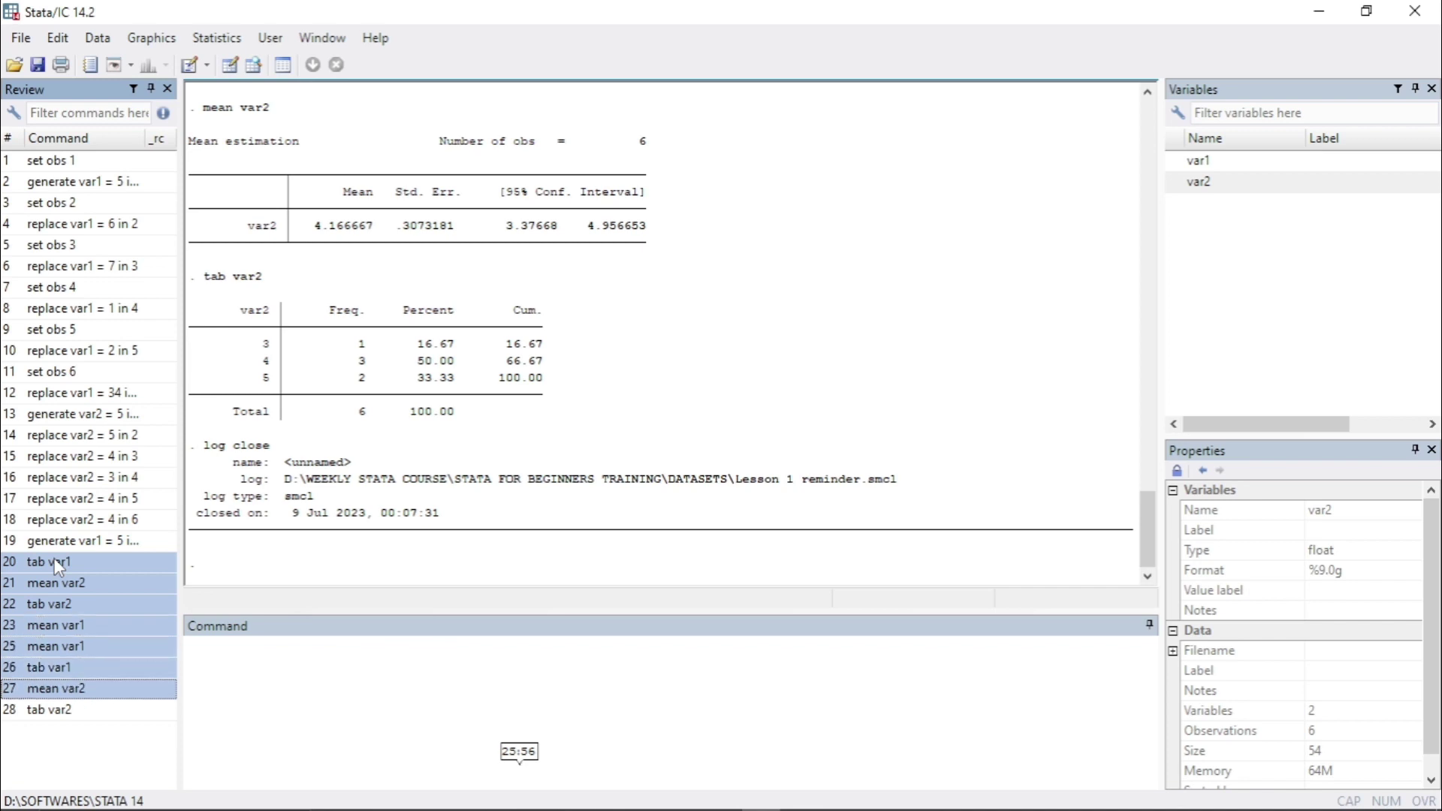
pyautogui.hotkey('shift', 'Down')
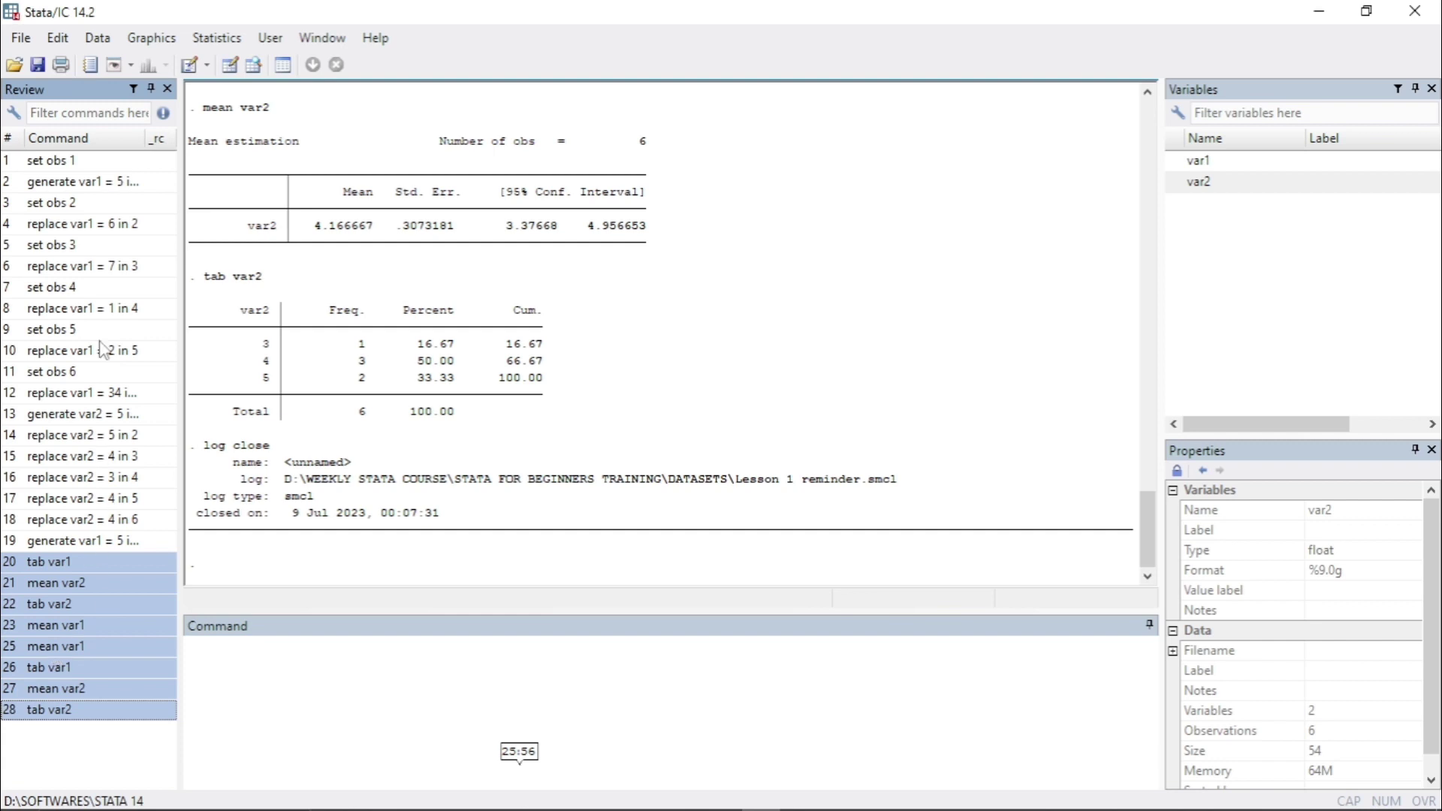
# Create a new do-file and paste the copied tab and mean commands into it
pyautogui.click(189, 76)
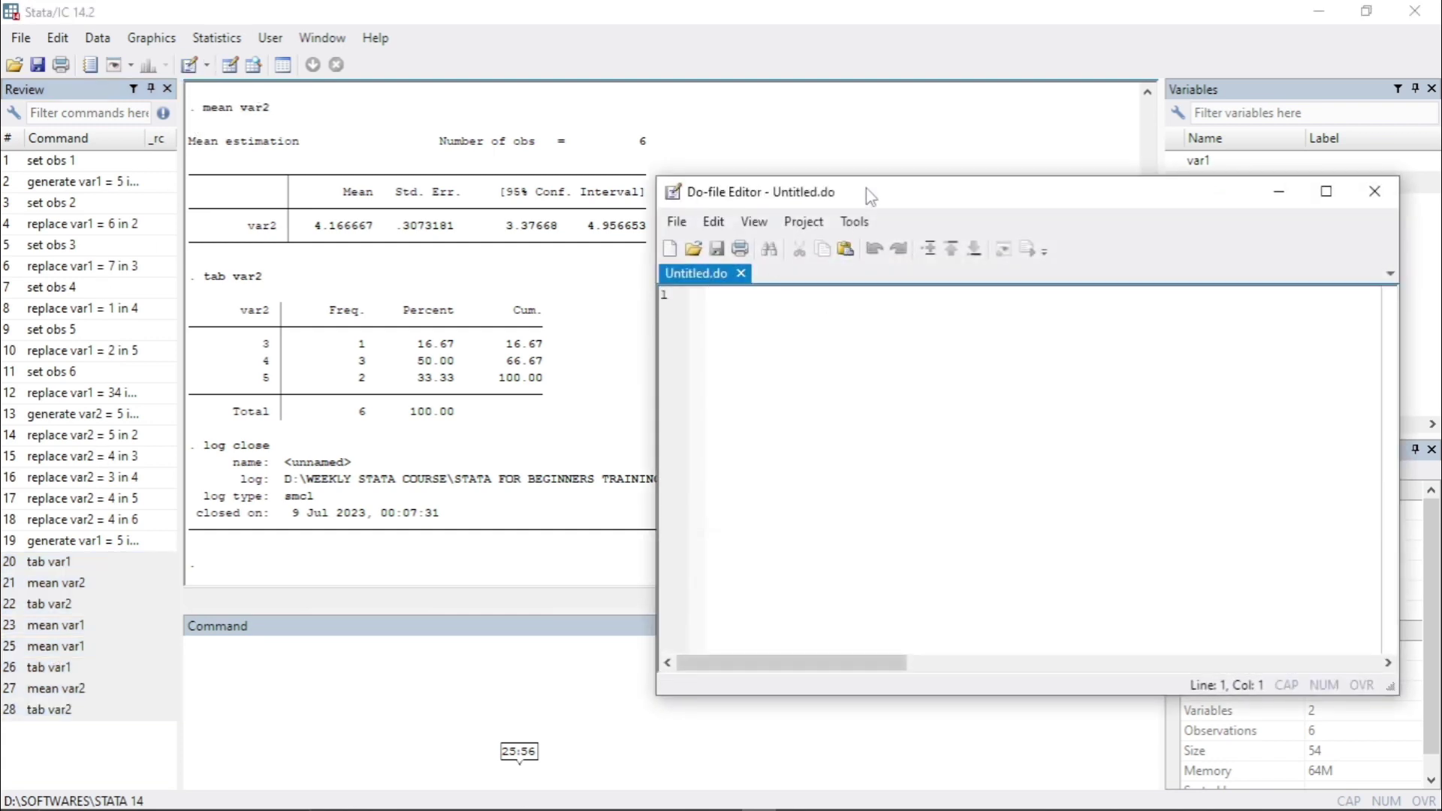
pyautogui.moveTo(863, 193); pyautogui.dragTo(454, 109)
pyautogui.write('tab var1 mean var2 tab var2 mean var1 mean var1 tab var1 mean var2 tab var2')
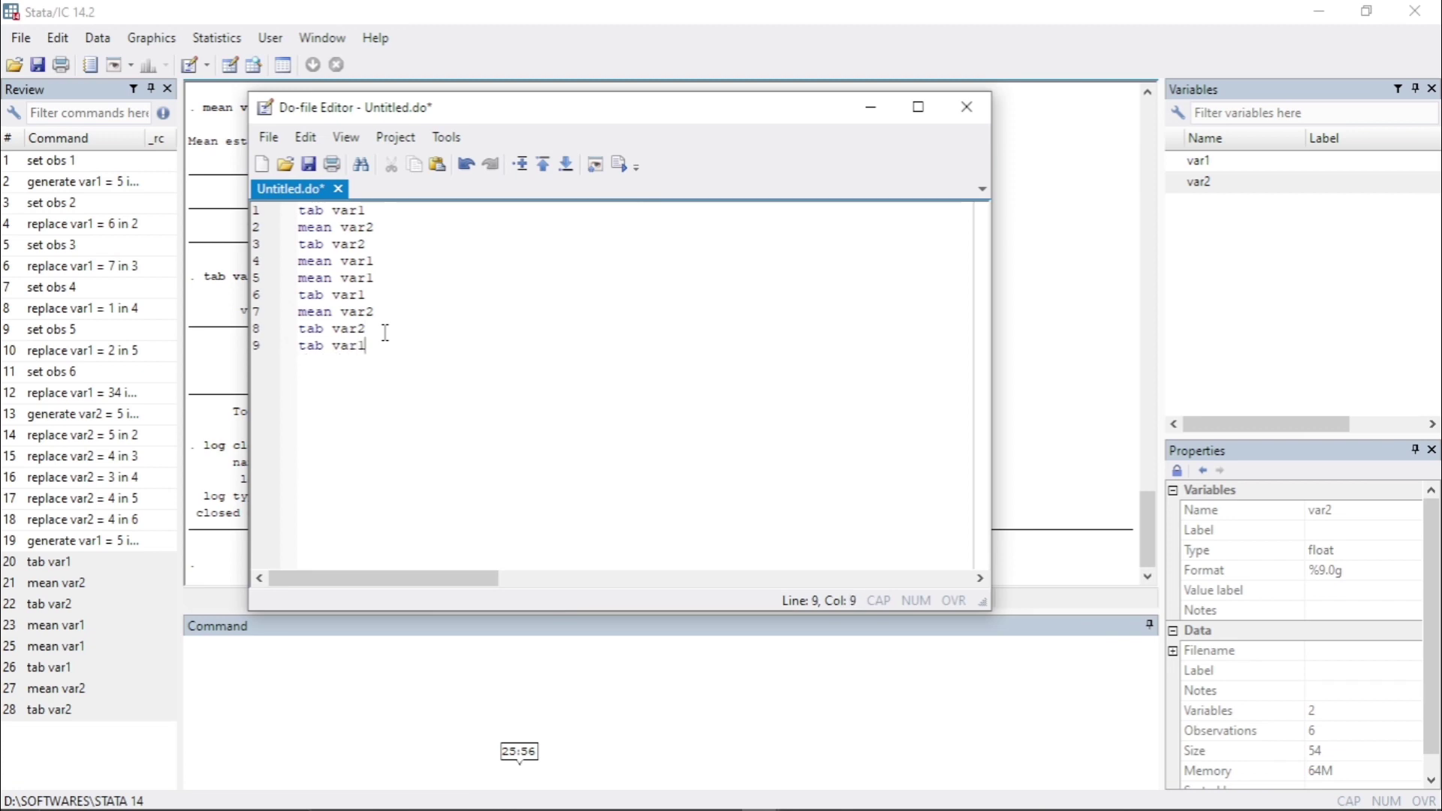
# Delete the tab var2 command on line 3, leaving eight lines
pyautogui.click(390, 245)
pyautogui.moveTo(385, 245); pyautogui.dragTo(308, 244)
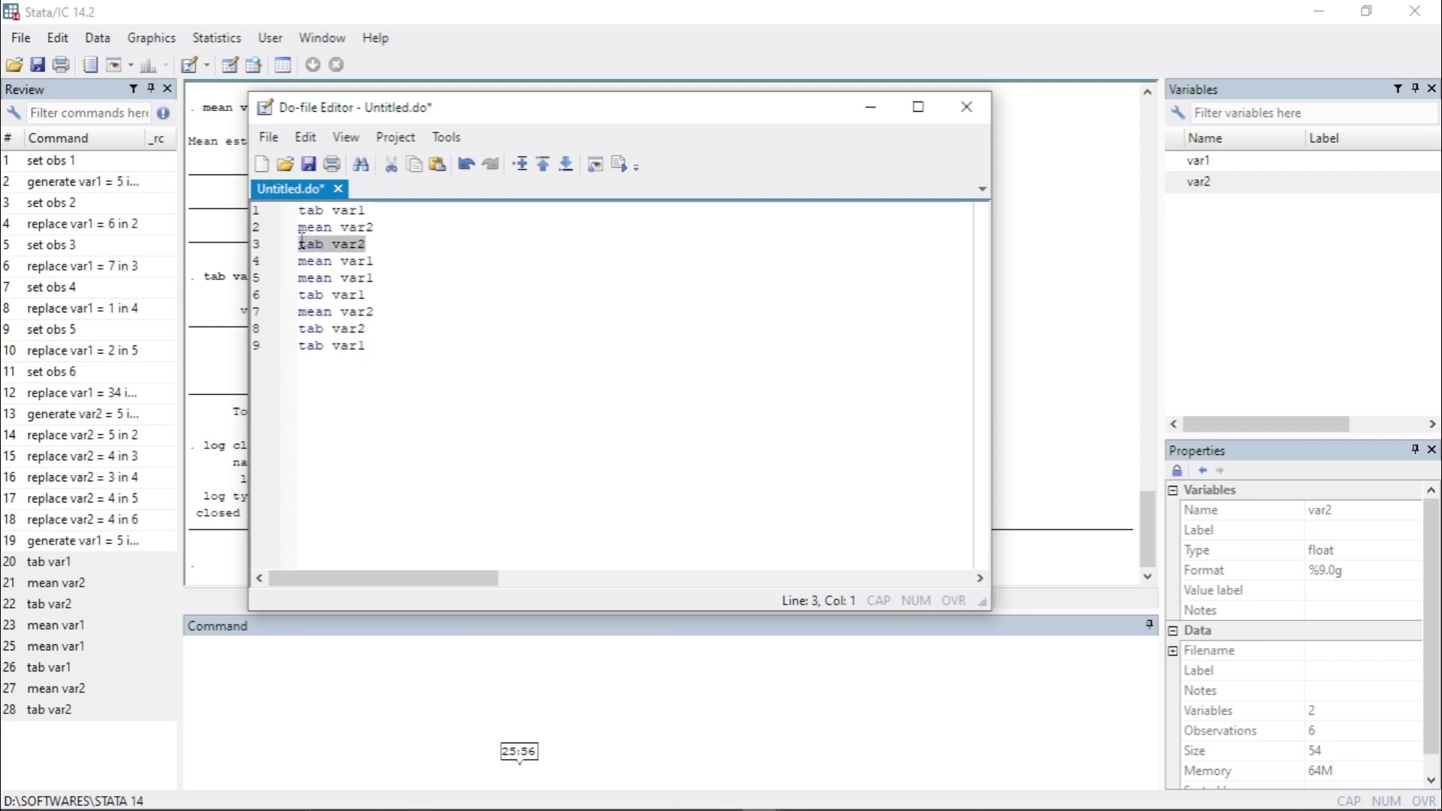
pyautogui.press('Delete')
pyautogui.press('Delete')
pyautogui.click(370, 329)
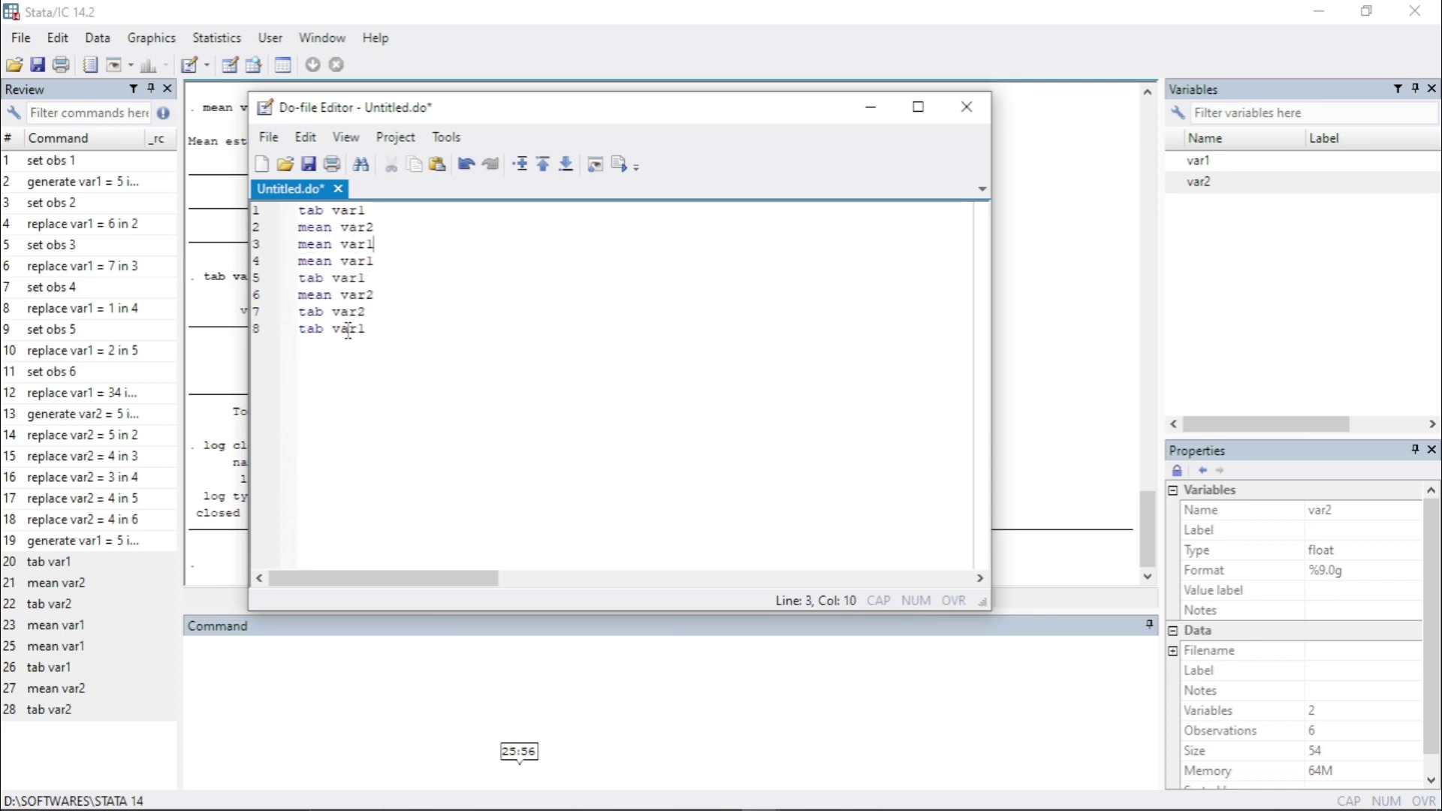
pyautogui.keyDown('shift'); pyautogui.click(348, 328); pyautogui.keyUp('shift')
pyautogui.click(317, 277)
pyautogui.click(375, 260)
# Start saving the do-file and navigate to the DATASETS folder
pyautogui.click(308, 165)
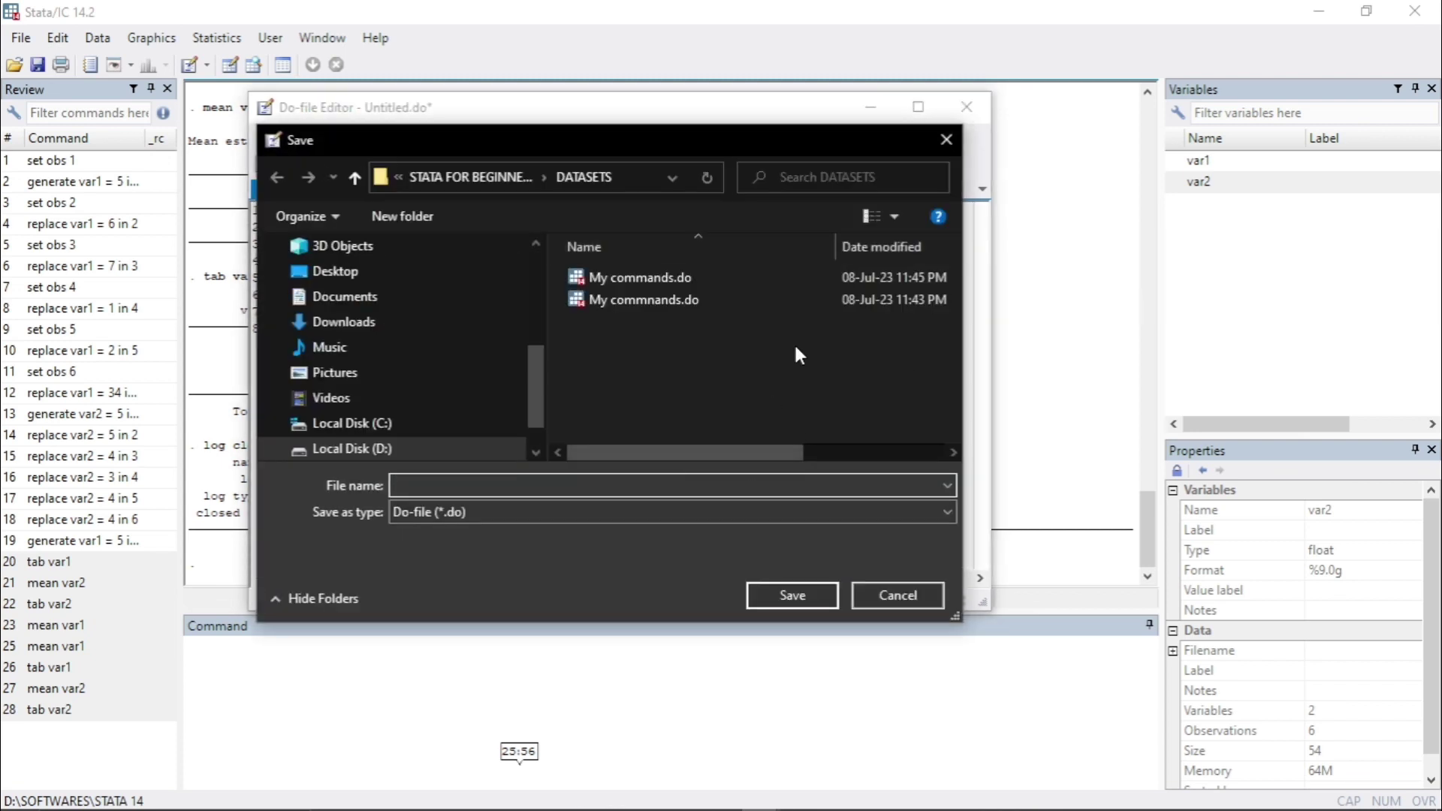
pyautogui.click(635, 294)
pyautogui.click(457, 487)
pyautogui.click(457, 486)
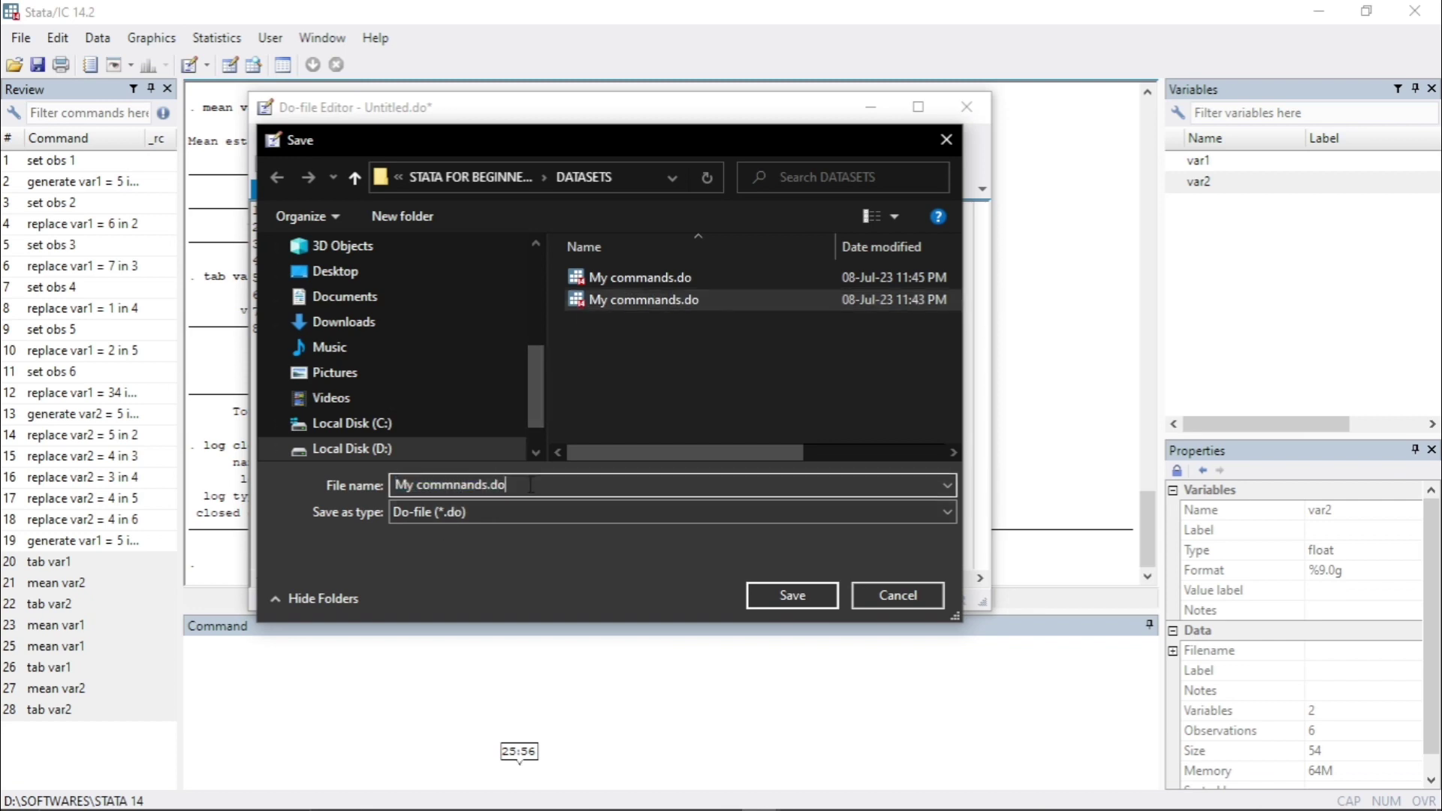
pyautogui.click(683, 295)
pyautogui.hotkey('alt', 'Up')
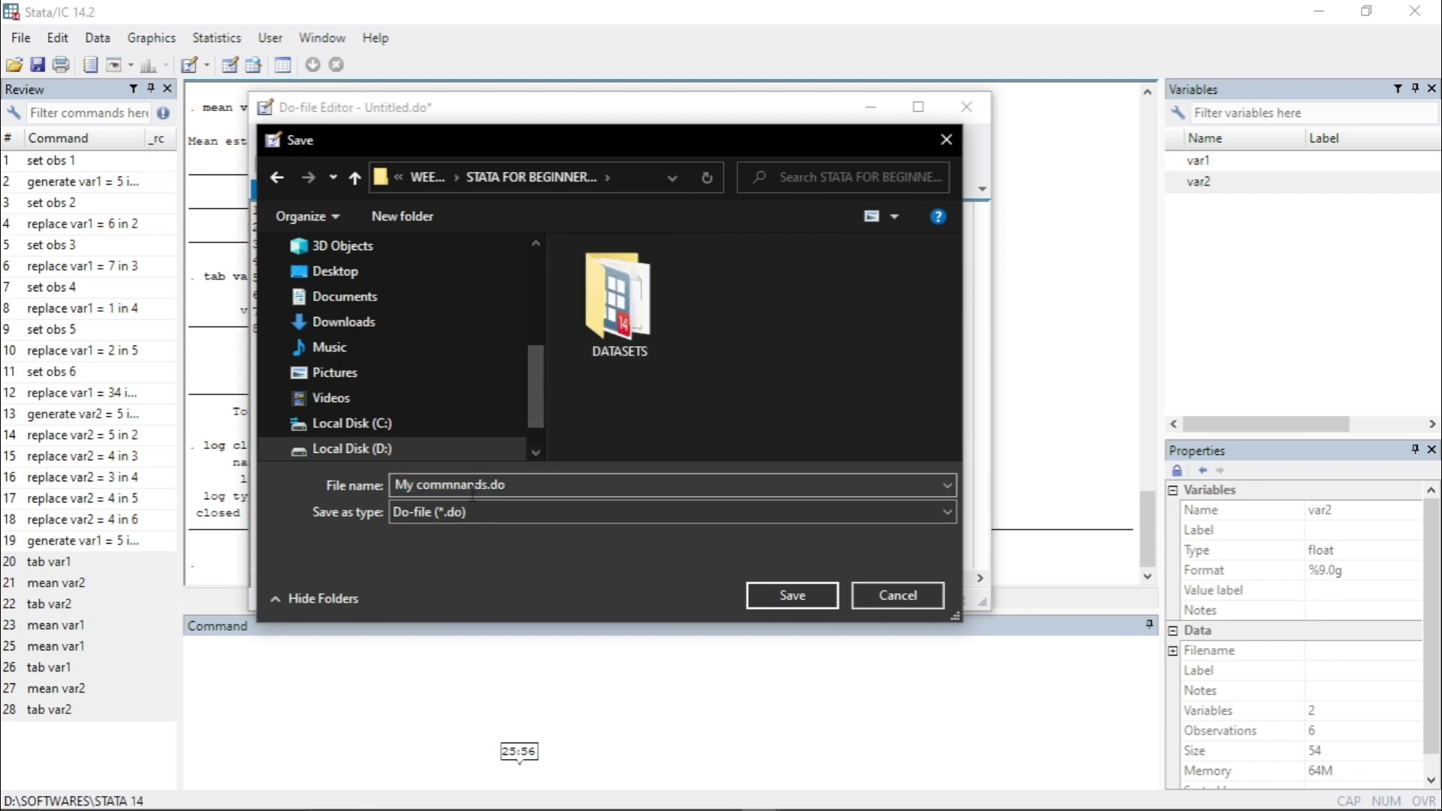
pyautogui.click(496, 484)
pyautogui.doubleClick(650, 325)
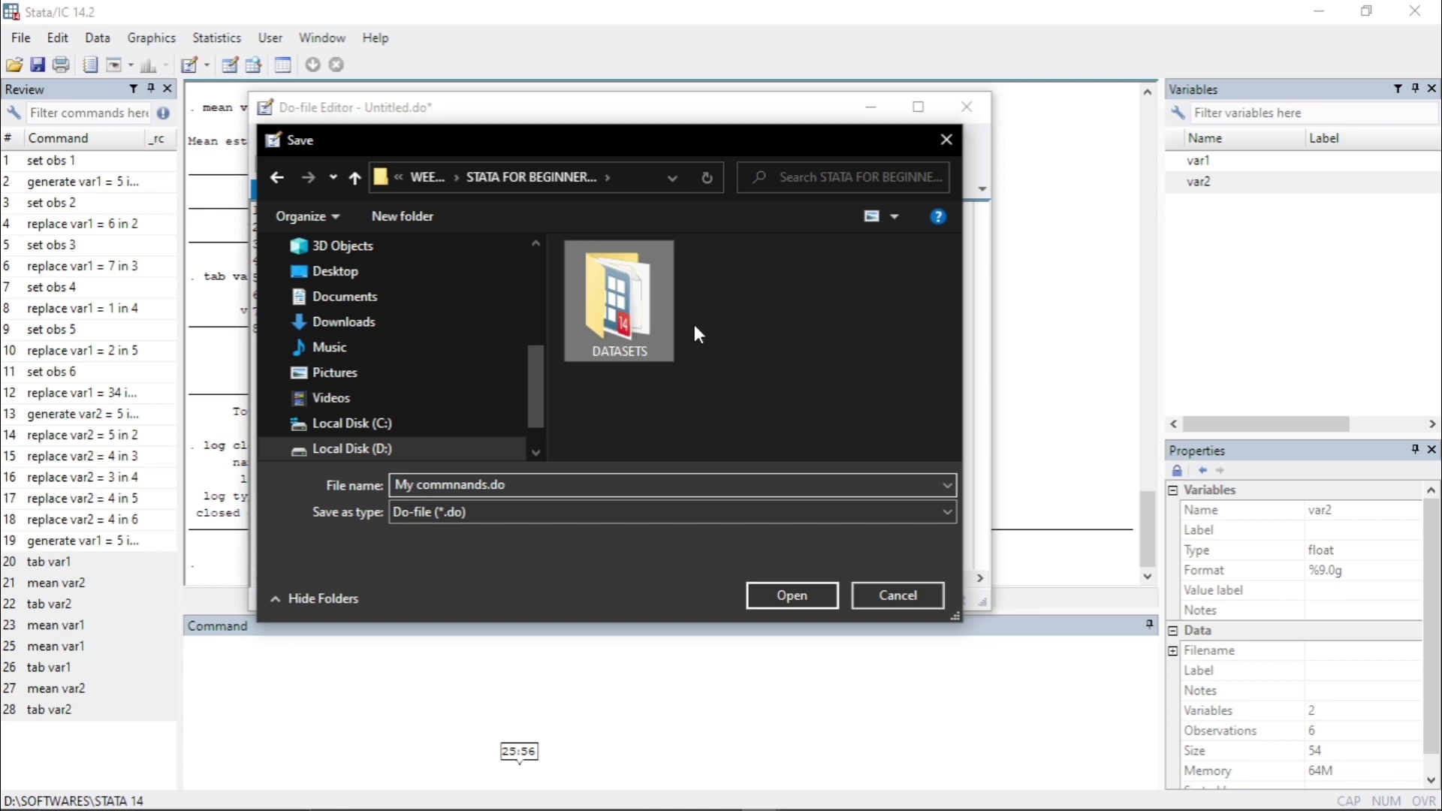
# Delete the old My commands.do and My commnands.do files in DATASETS
pyautogui.click(489, 484)
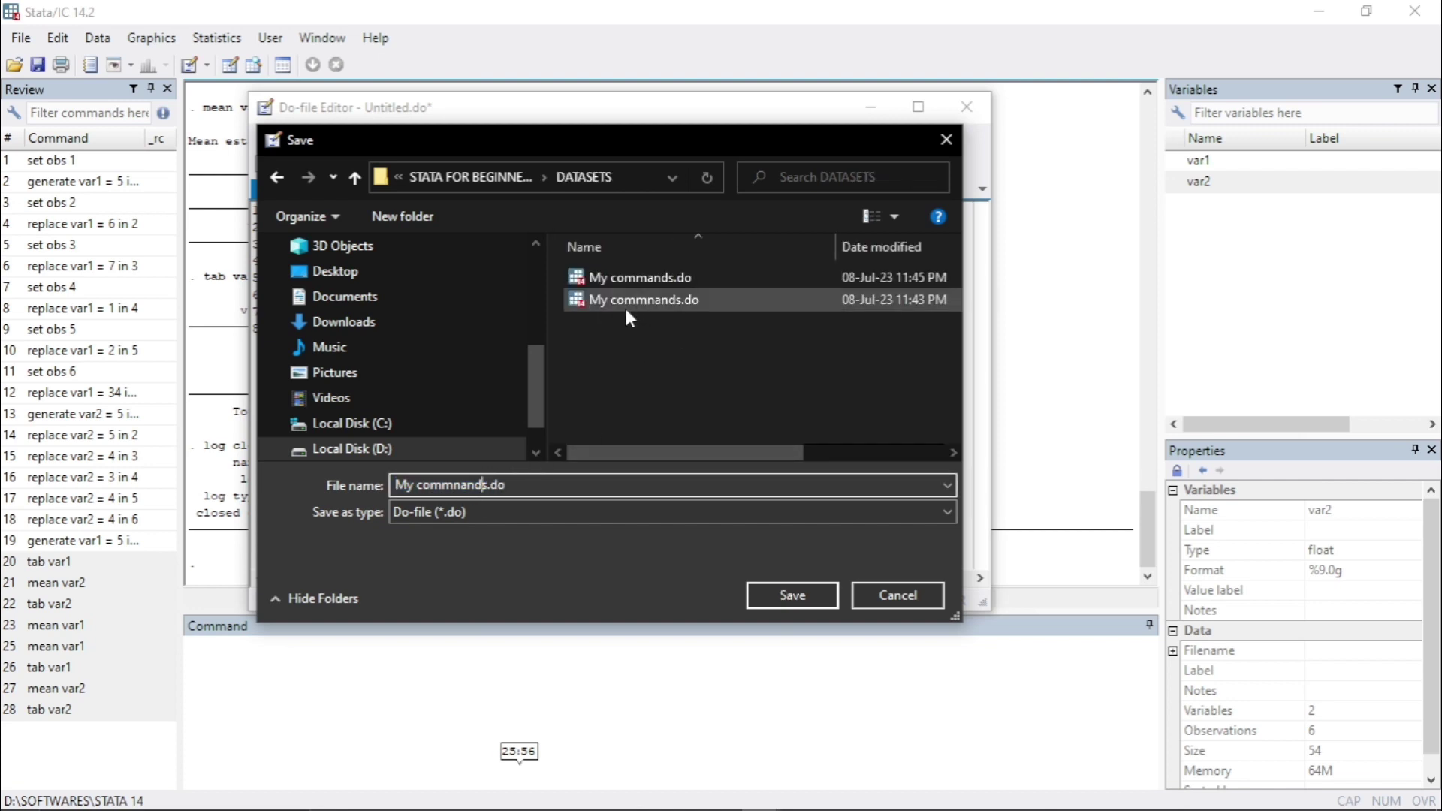
pyautogui.click(634, 281)
pyautogui.press('Delete')
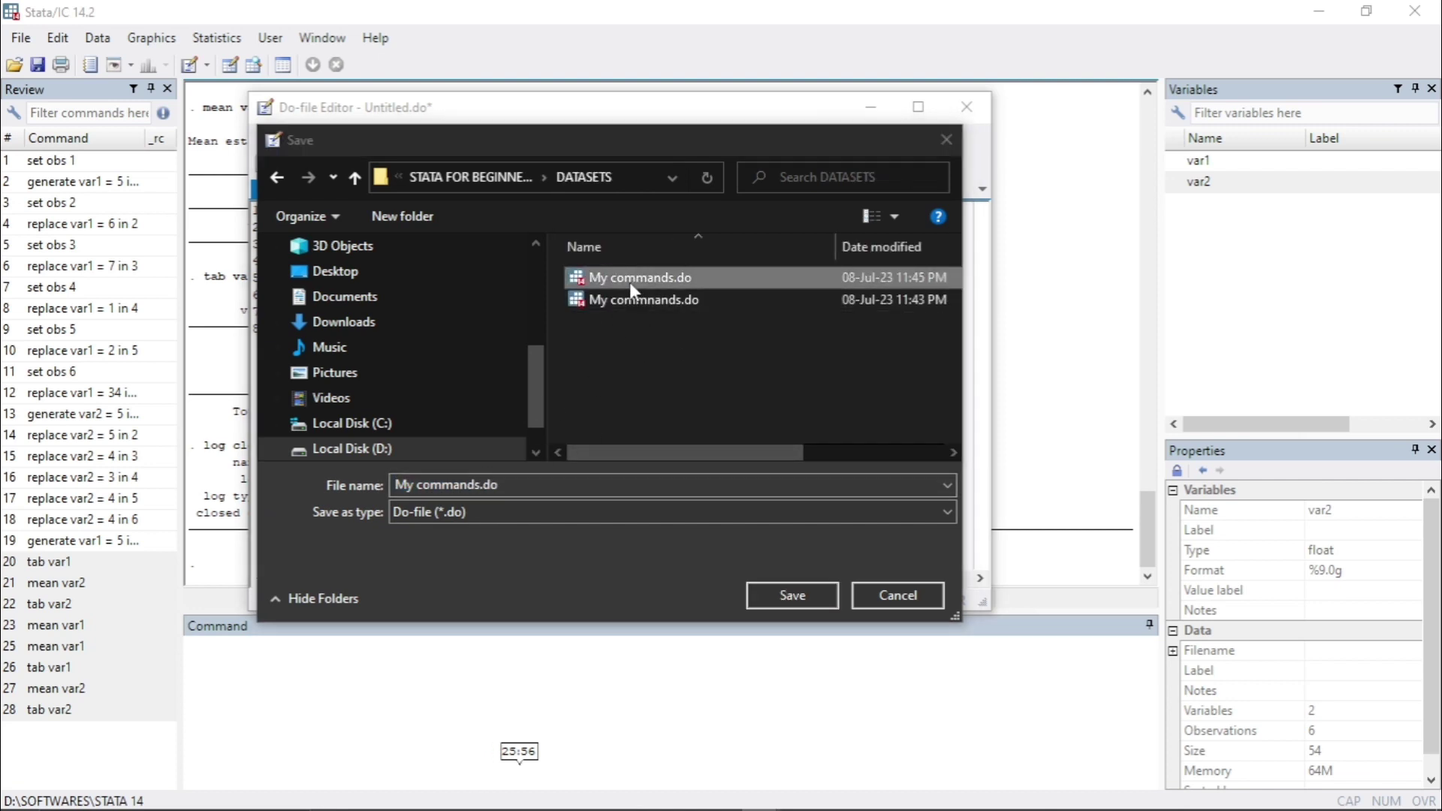
pyautogui.click(634, 281)
pyautogui.press('Delete')
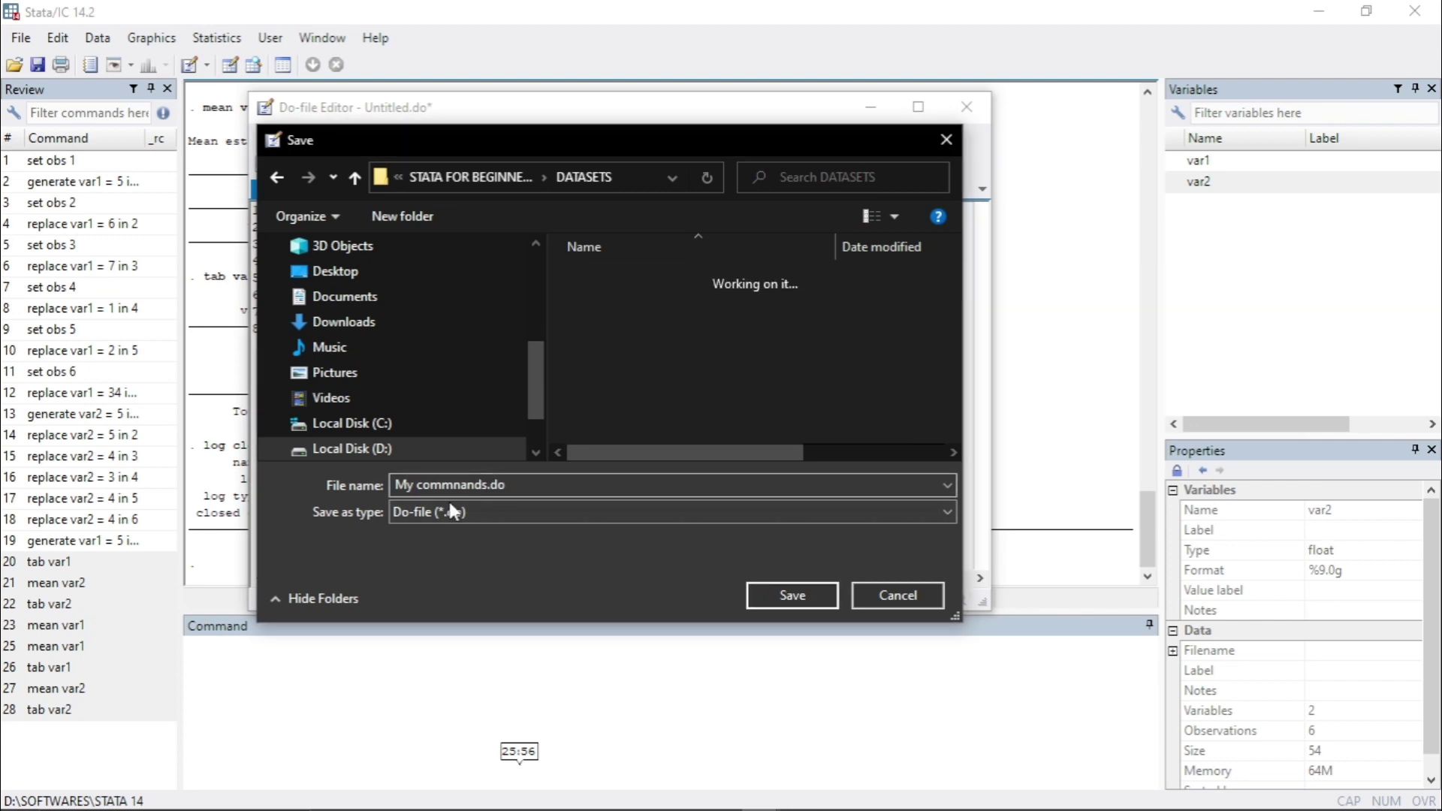
# Save the do-file as My commnands.do and close the Do-file Editor
pyautogui.click(449, 484)
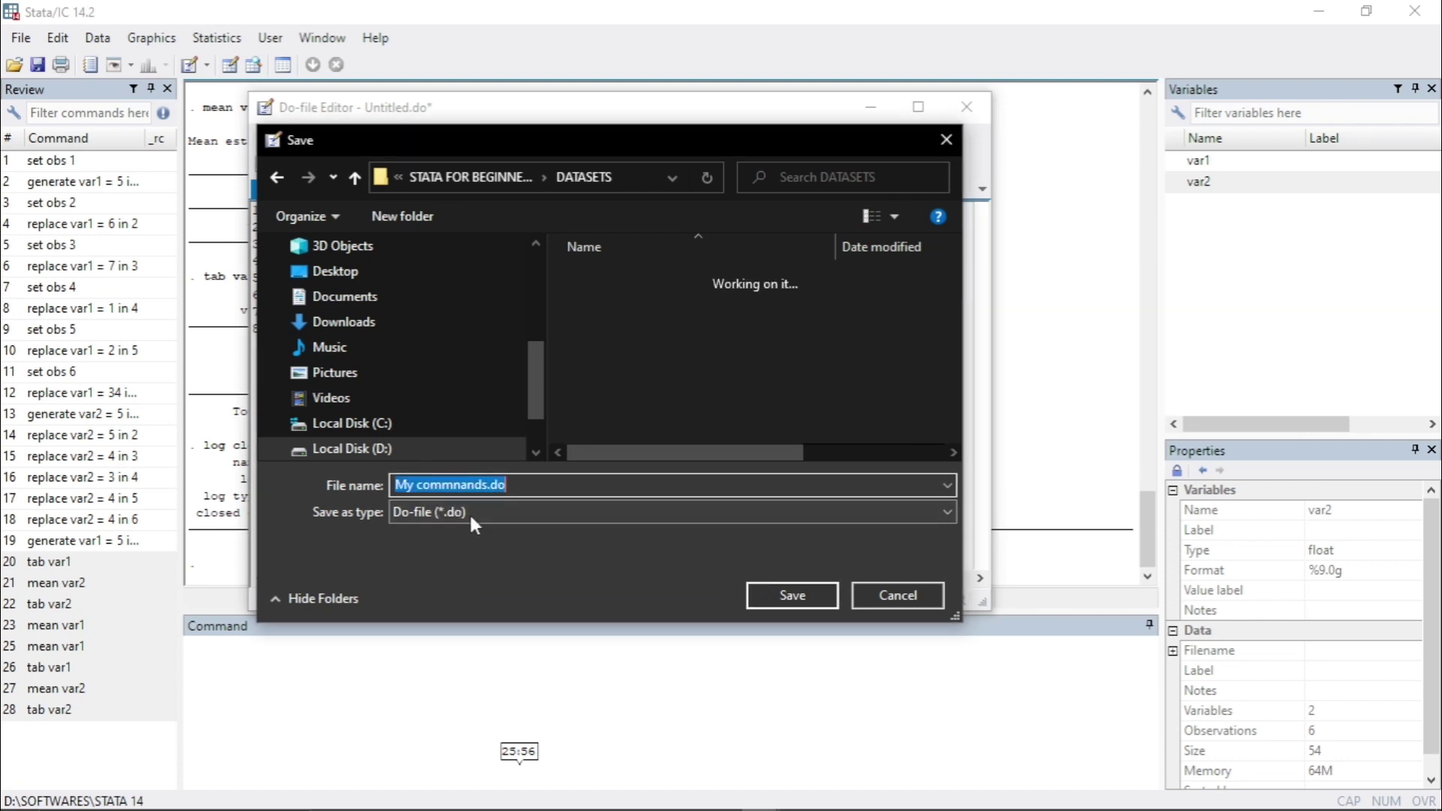
pyautogui.click(777, 590)
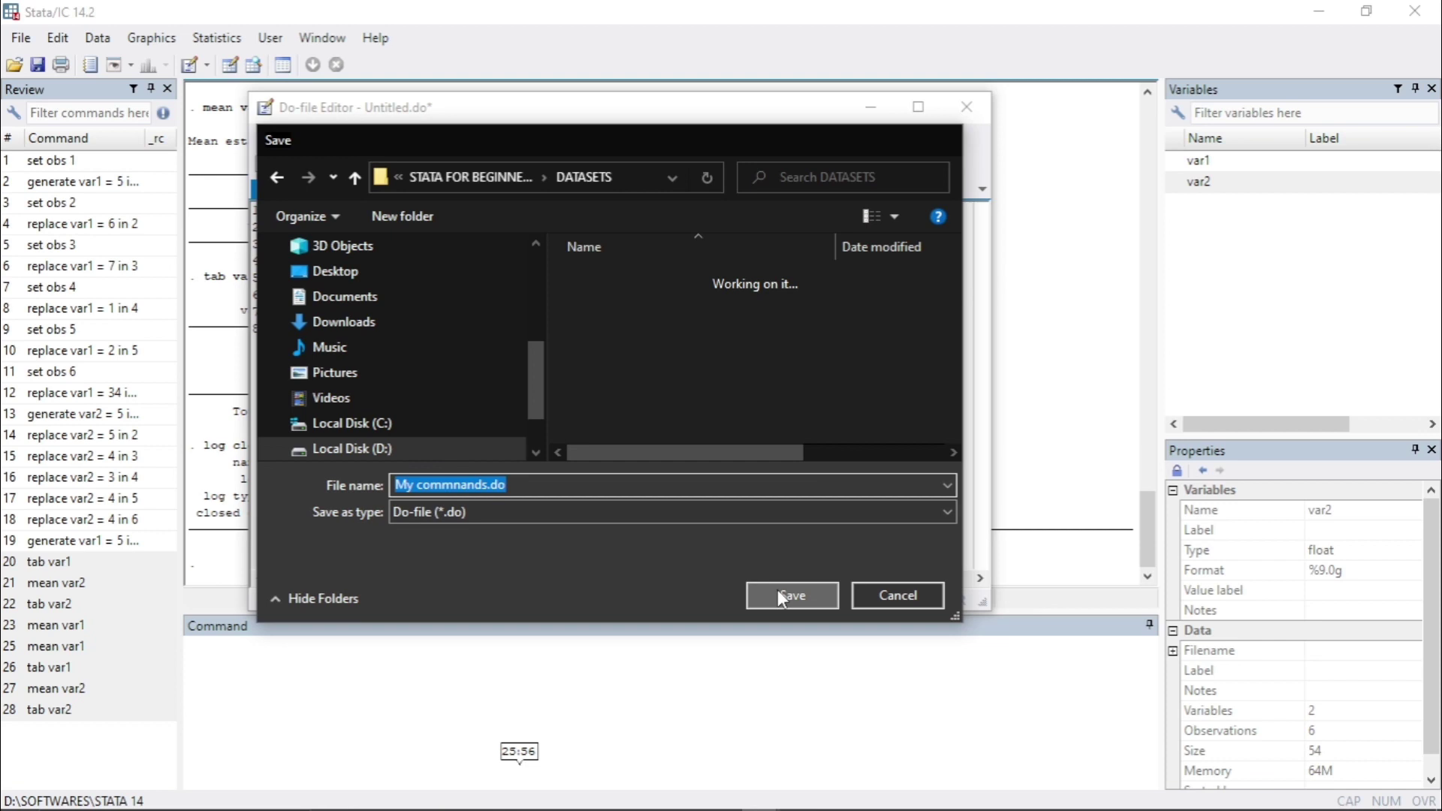
pyautogui.click(966, 107)
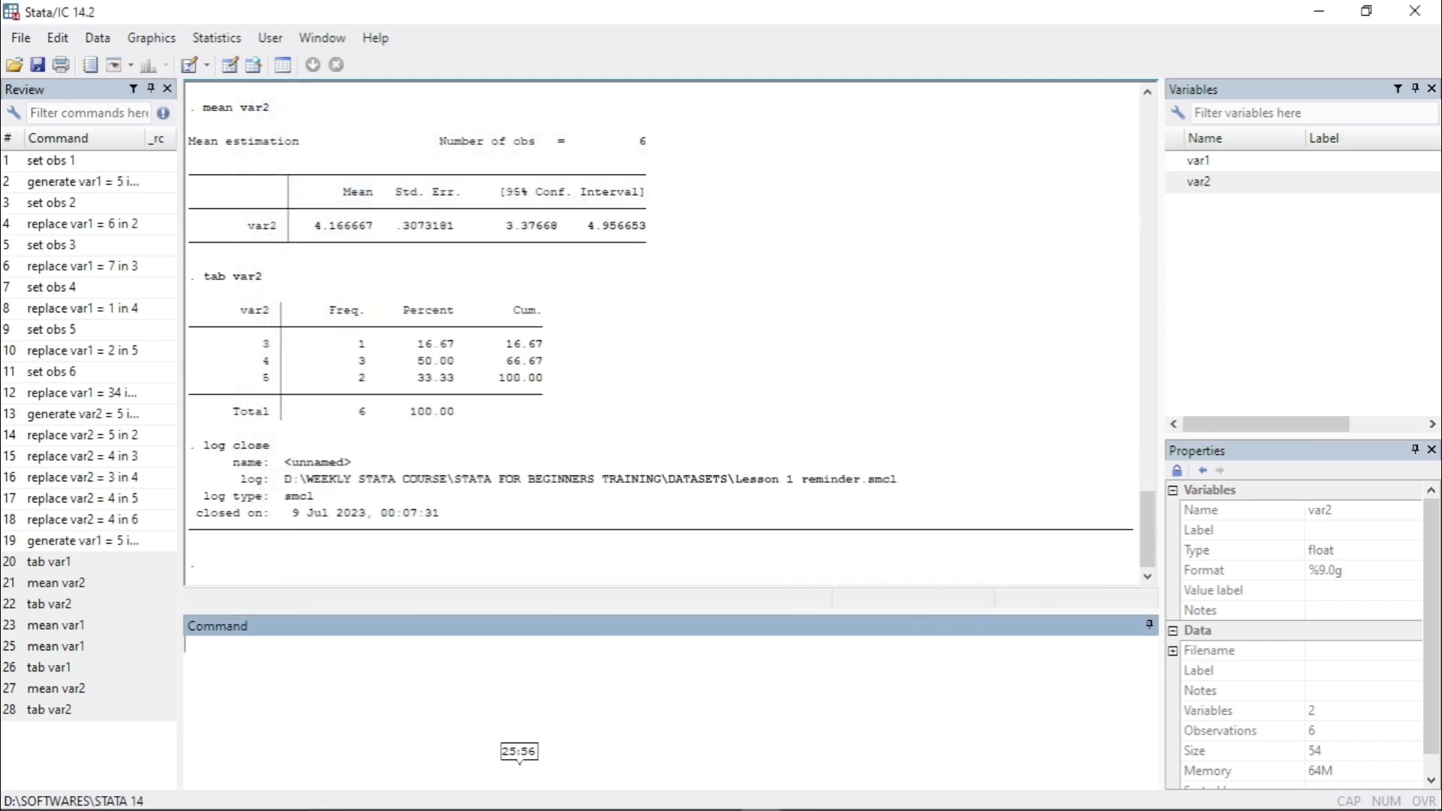
# Open My commnands.do with Stata via Open with, then close that new Stata session
pyautogui.moveTo(371, 795)
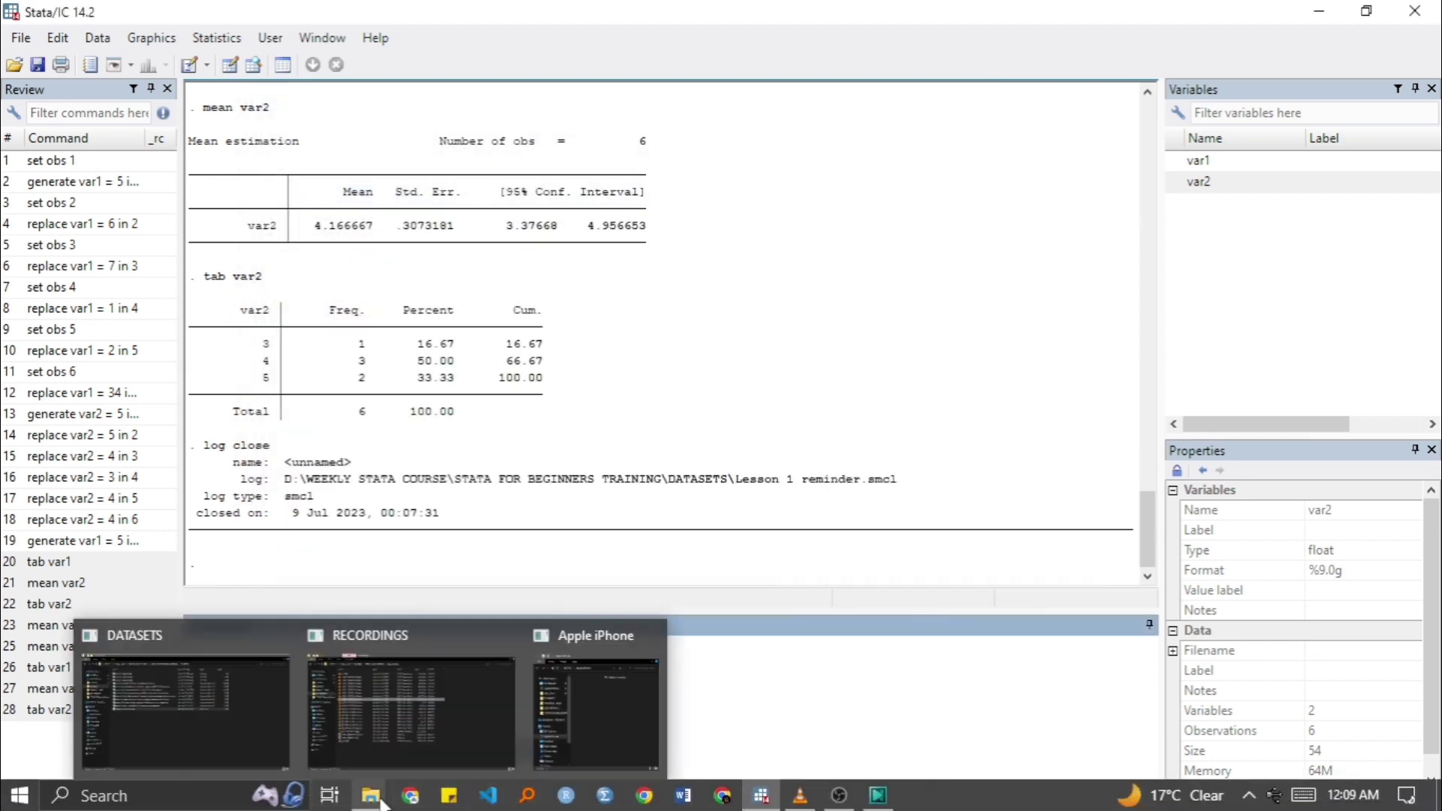
pyautogui.click(182, 710)
pyautogui.click(426, 576)
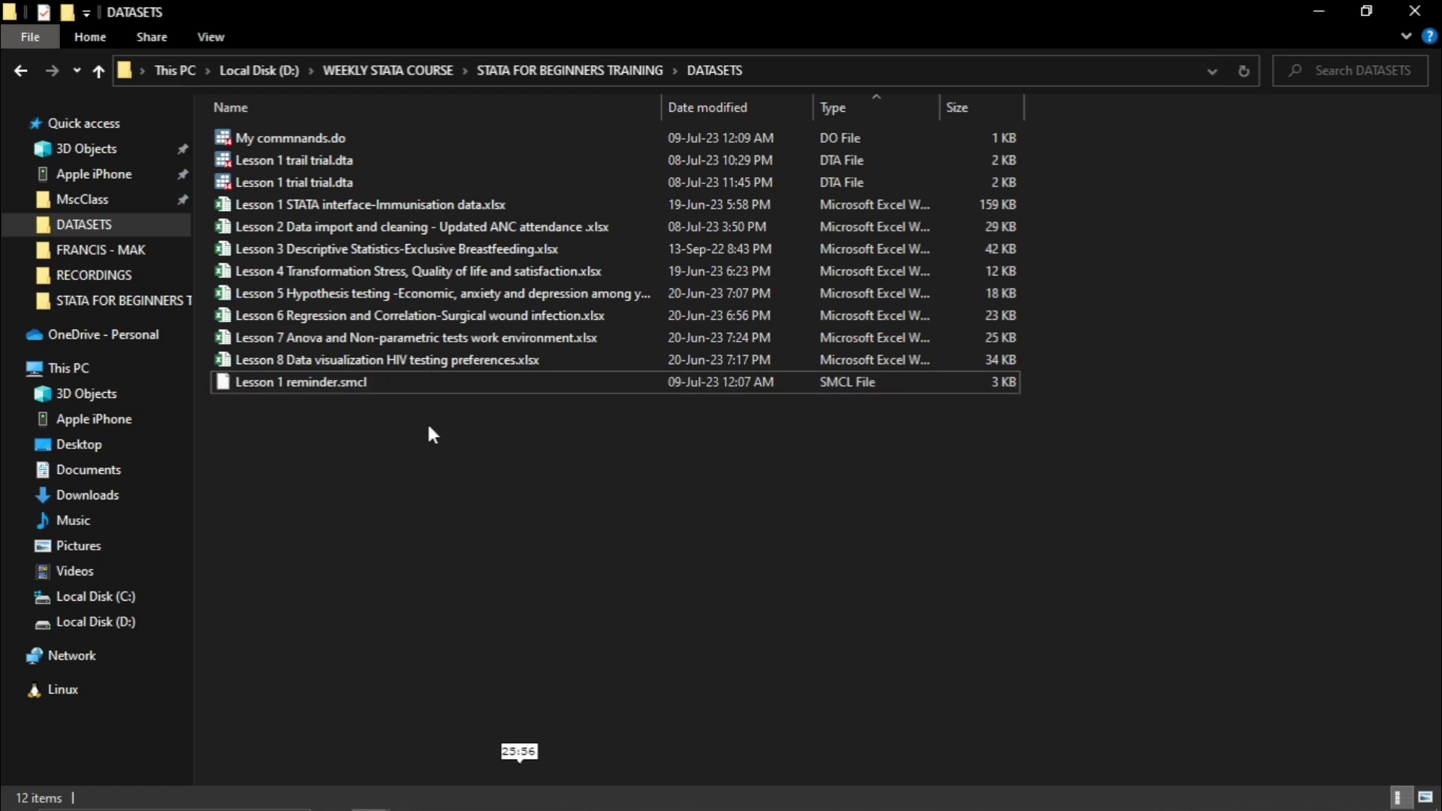
pyautogui.click(298, 138)
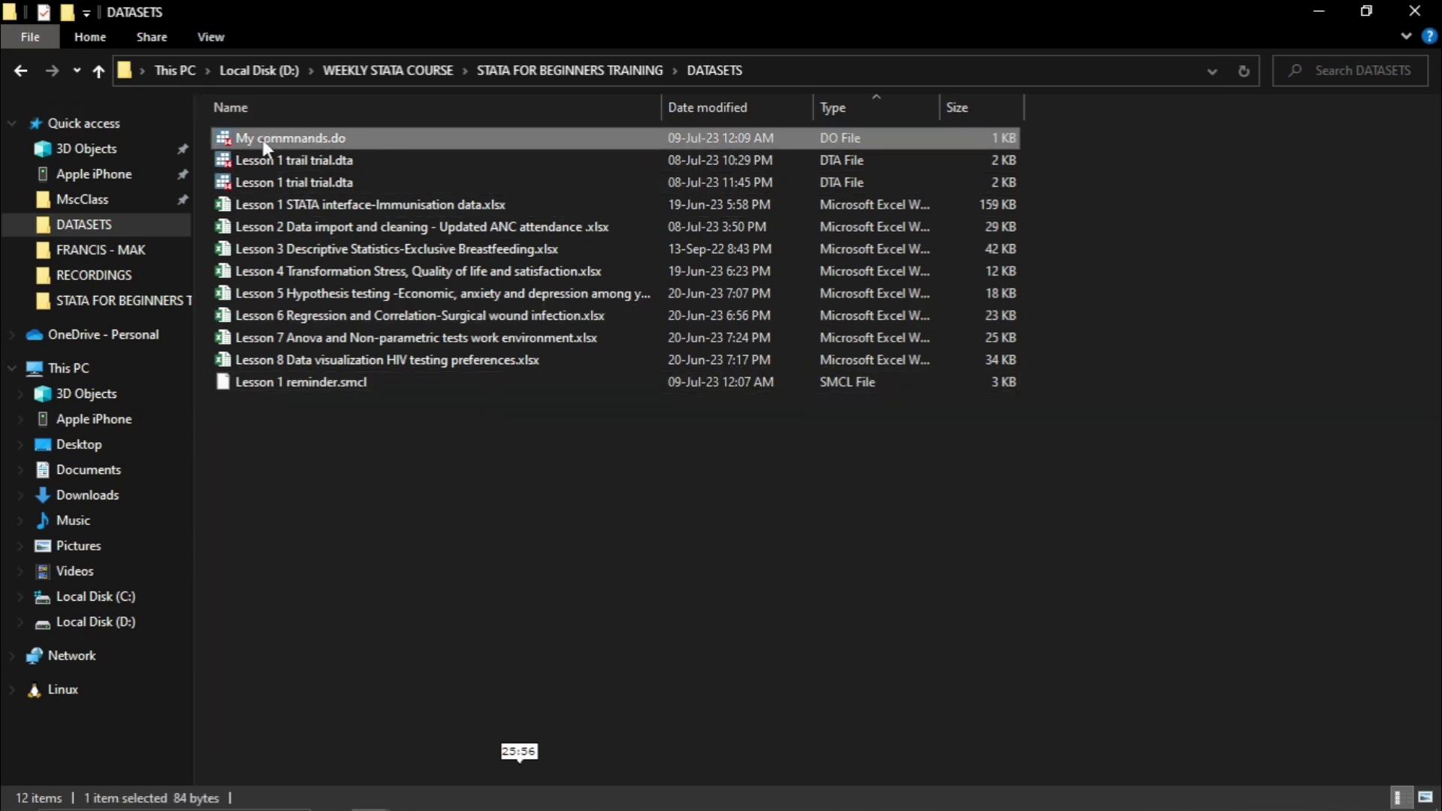
pyautogui.click(316, 138)
pyautogui.rightClick(316, 137)
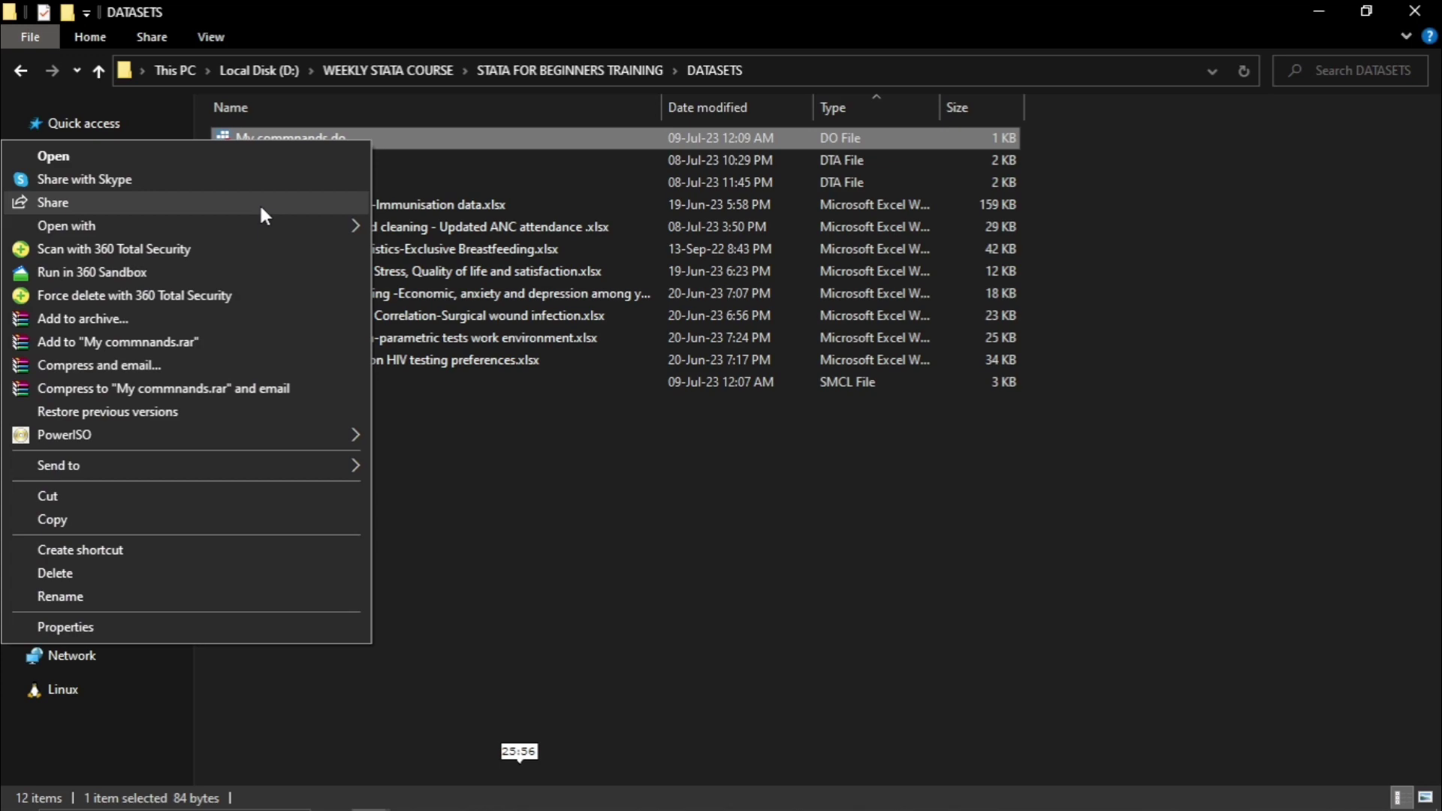
pyautogui.moveTo(295, 227)
pyautogui.click(437, 225)
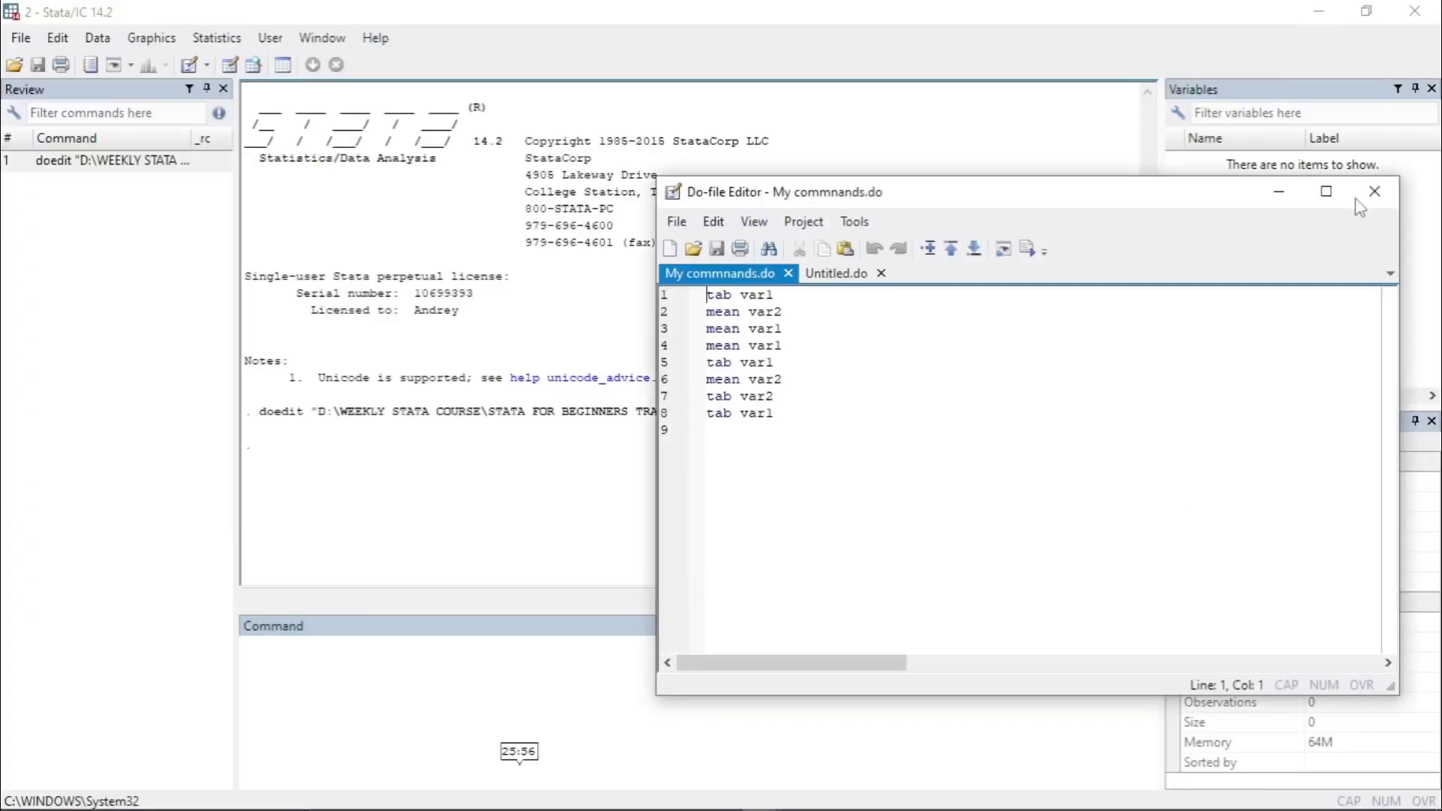
pyautogui.click(1412, 11)
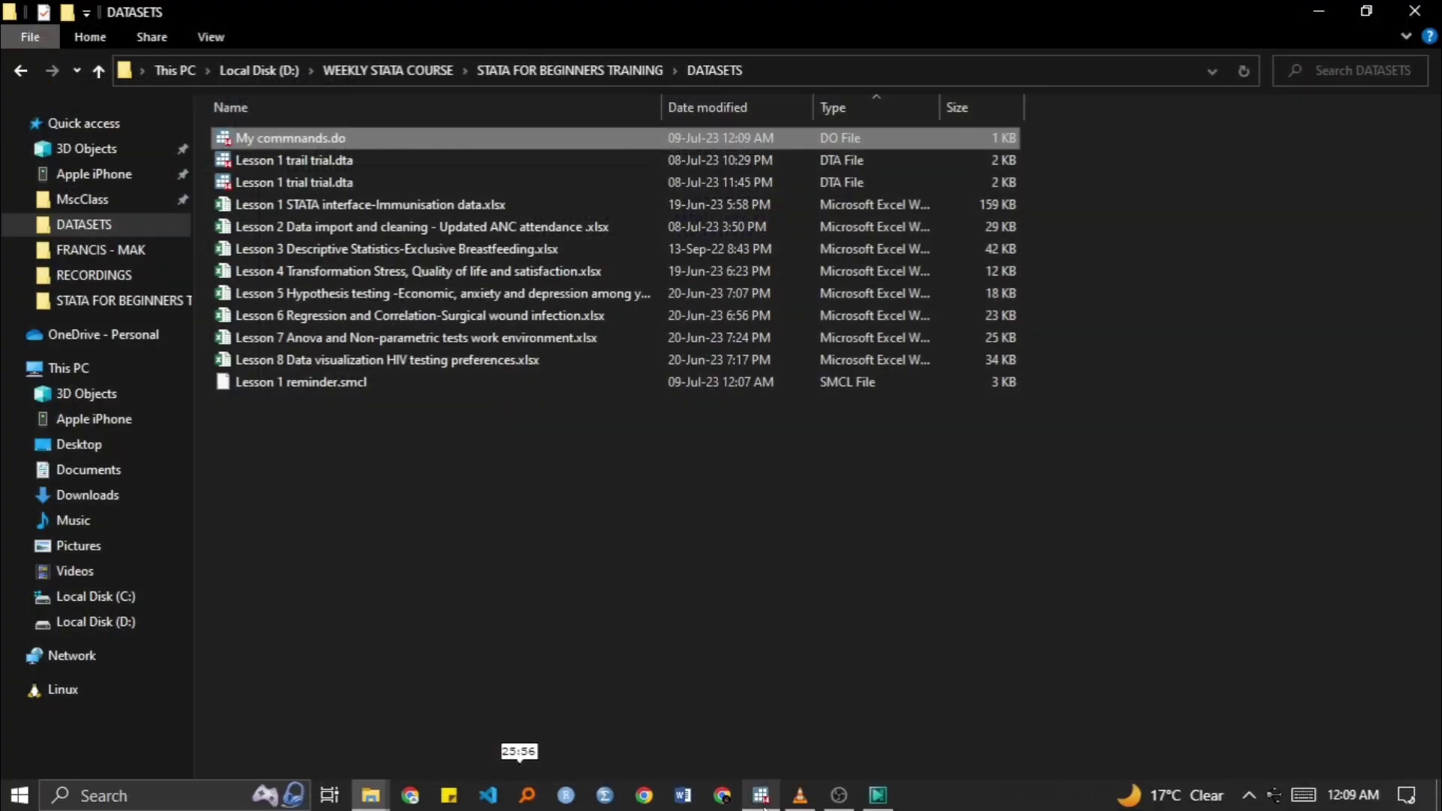
# Open My commnands.do from DATASETS in the Do-file Editor and select all eight commands
pyautogui.click(760, 797)
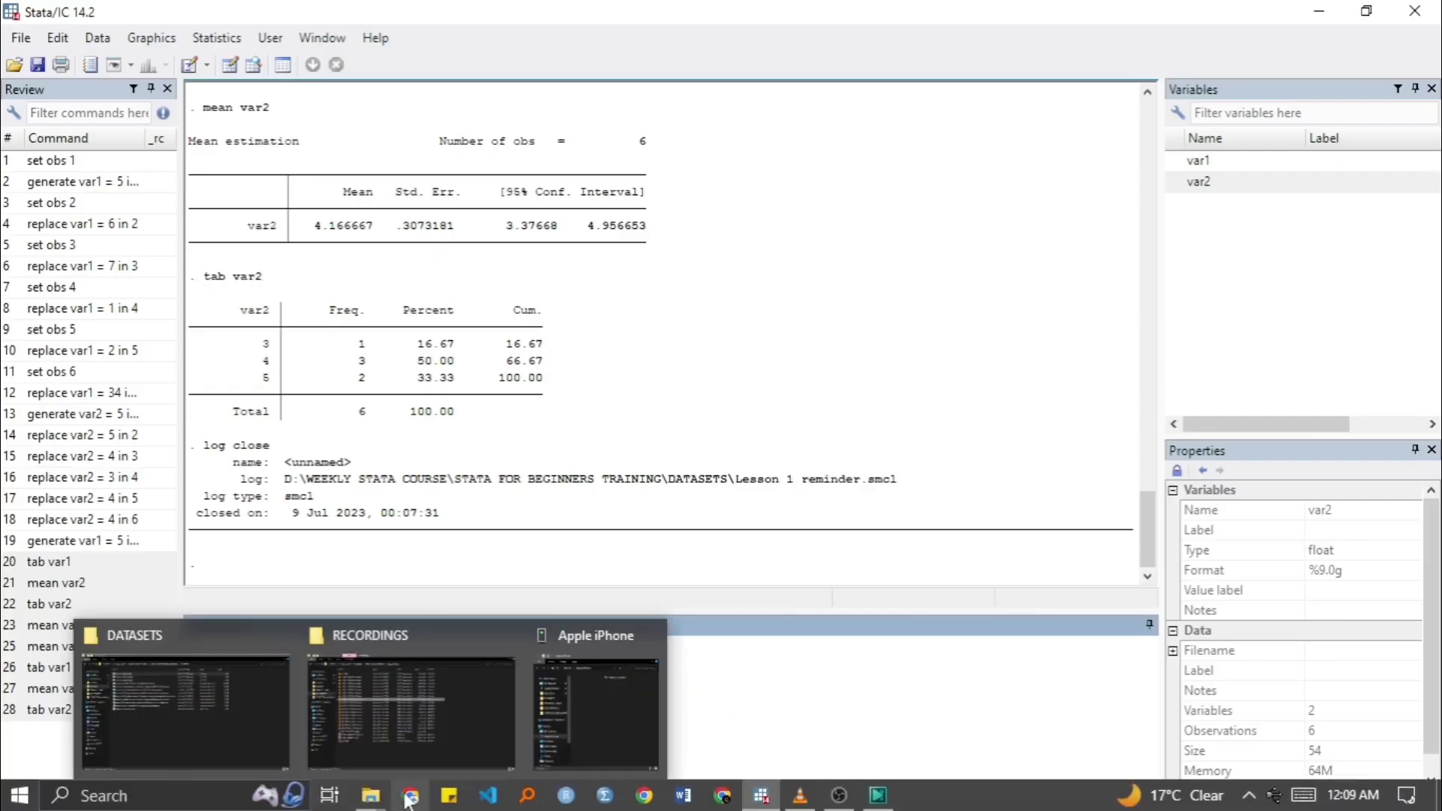
pyautogui.click(232, 735)
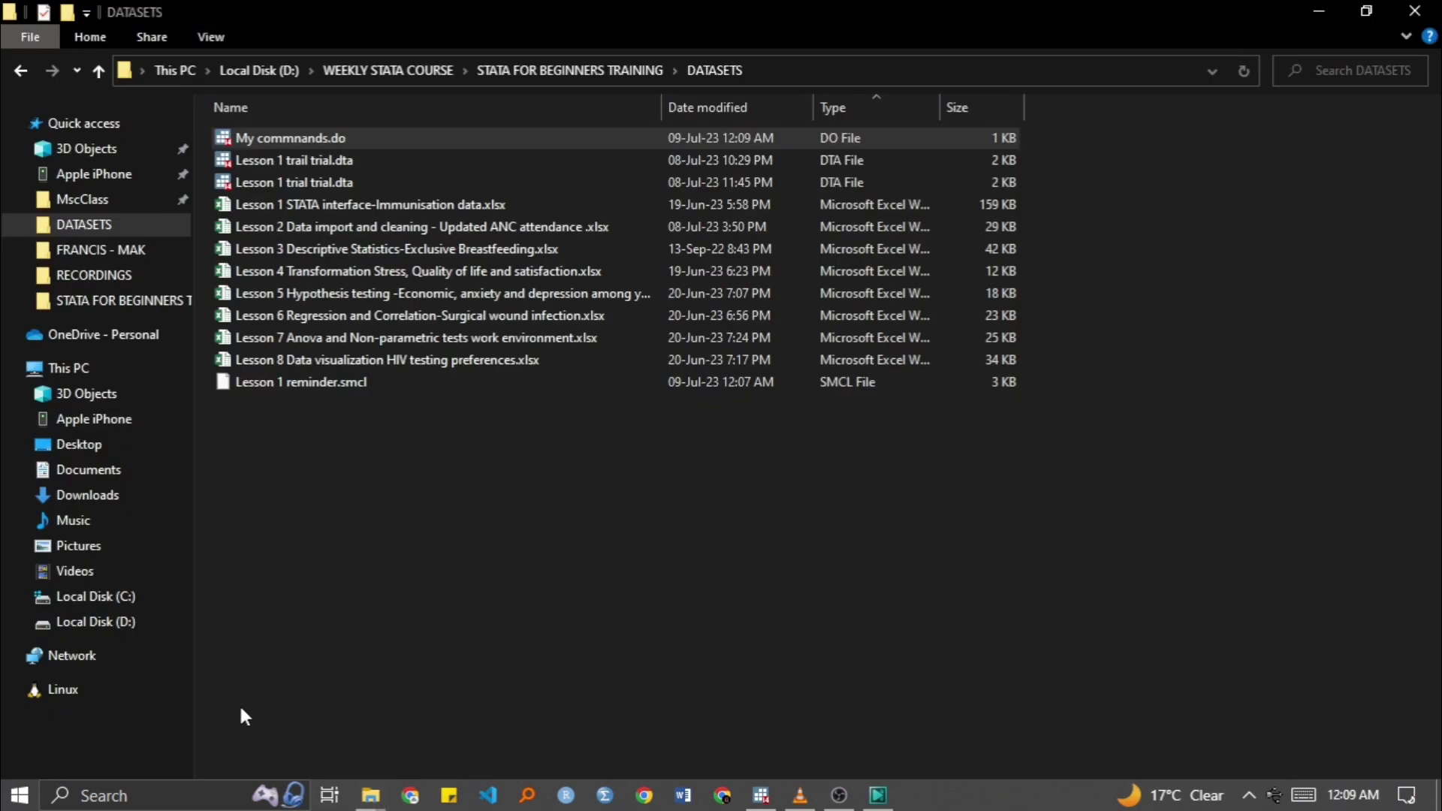
pyautogui.doubleClick(293, 139)
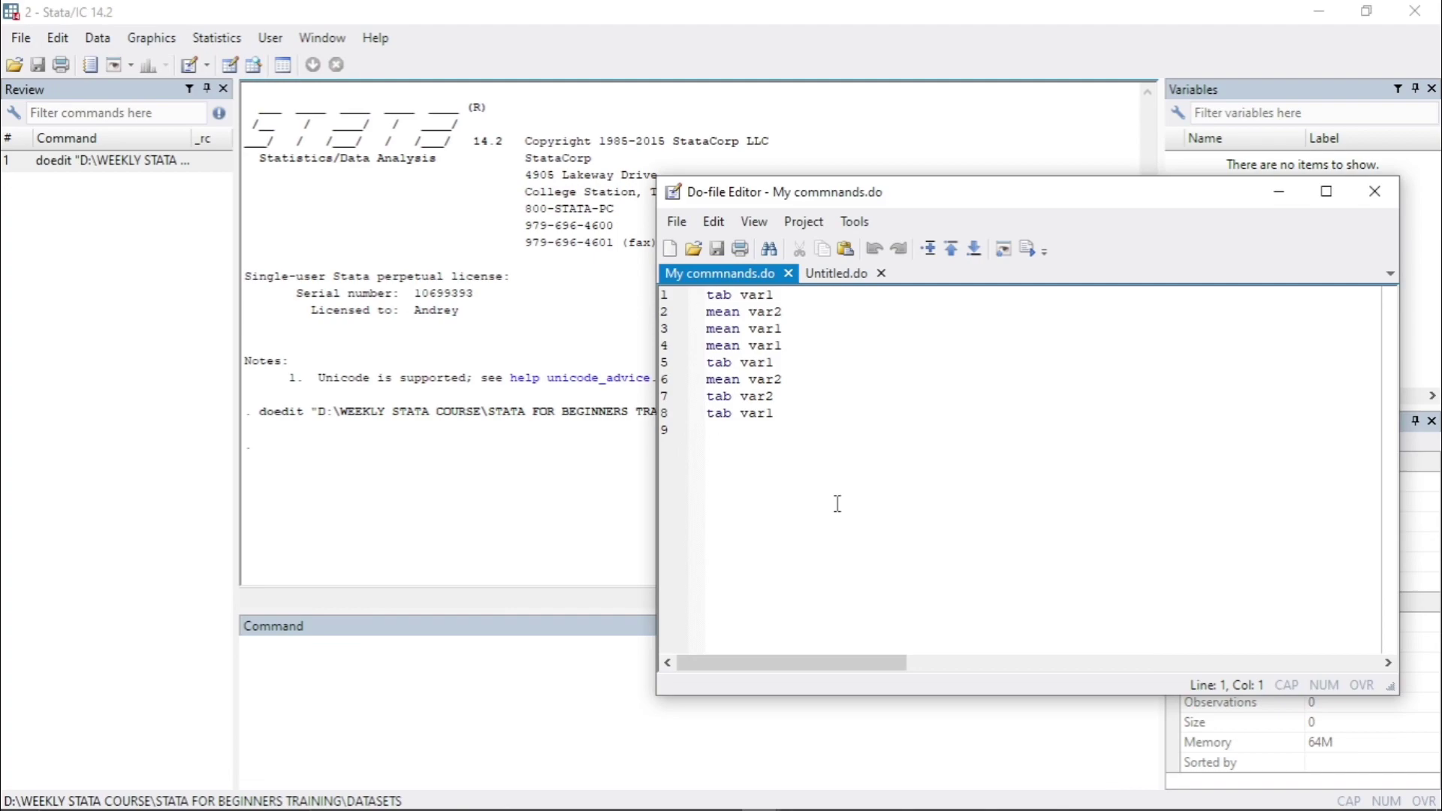
pyautogui.hotkey('ctrl', 'a')
pyautogui.hotkey('ctrl', 'c')
# Paste the eight do-file commands into the main Stata session and run them
pyautogui.click(1318, 11)
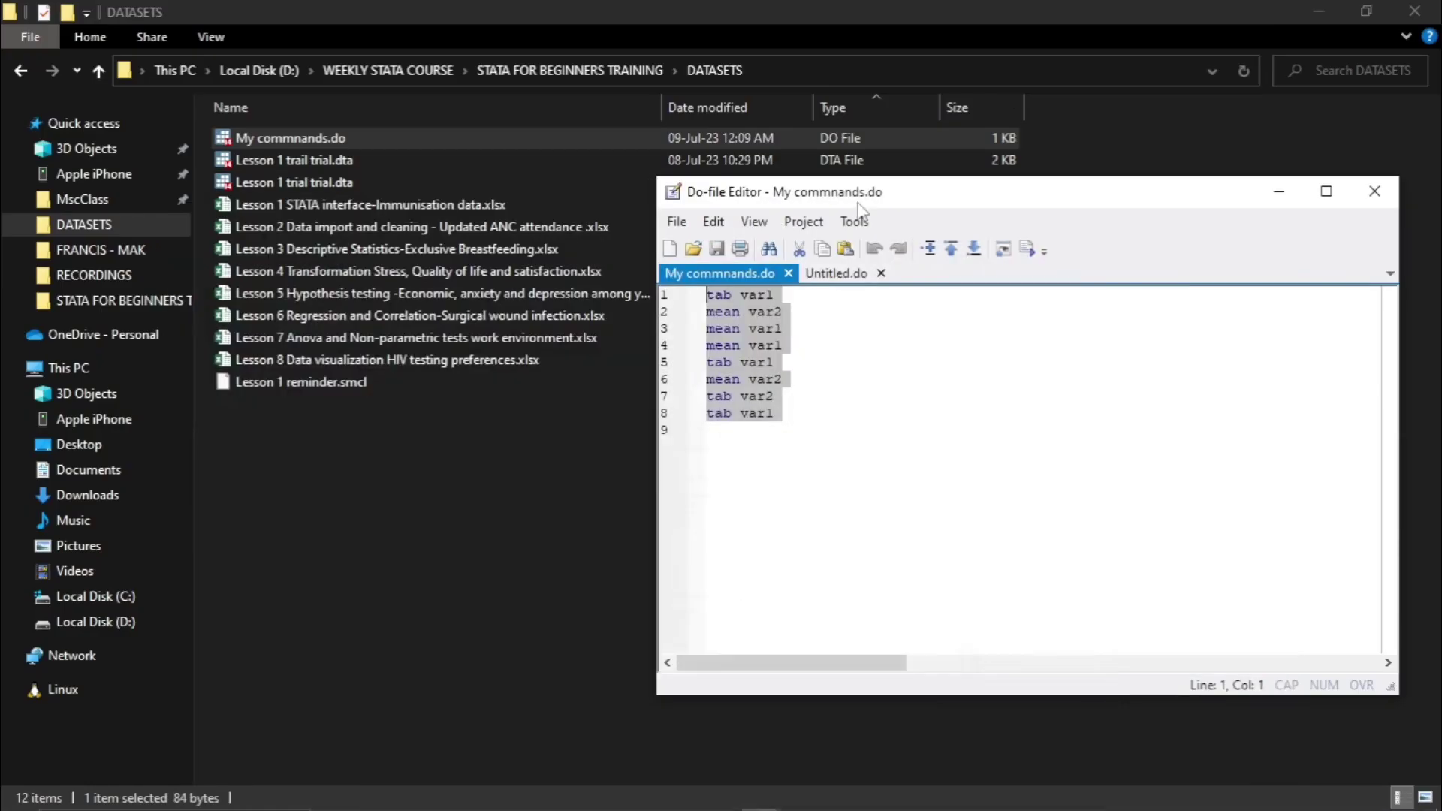
pyautogui.moveTo(760, 801)
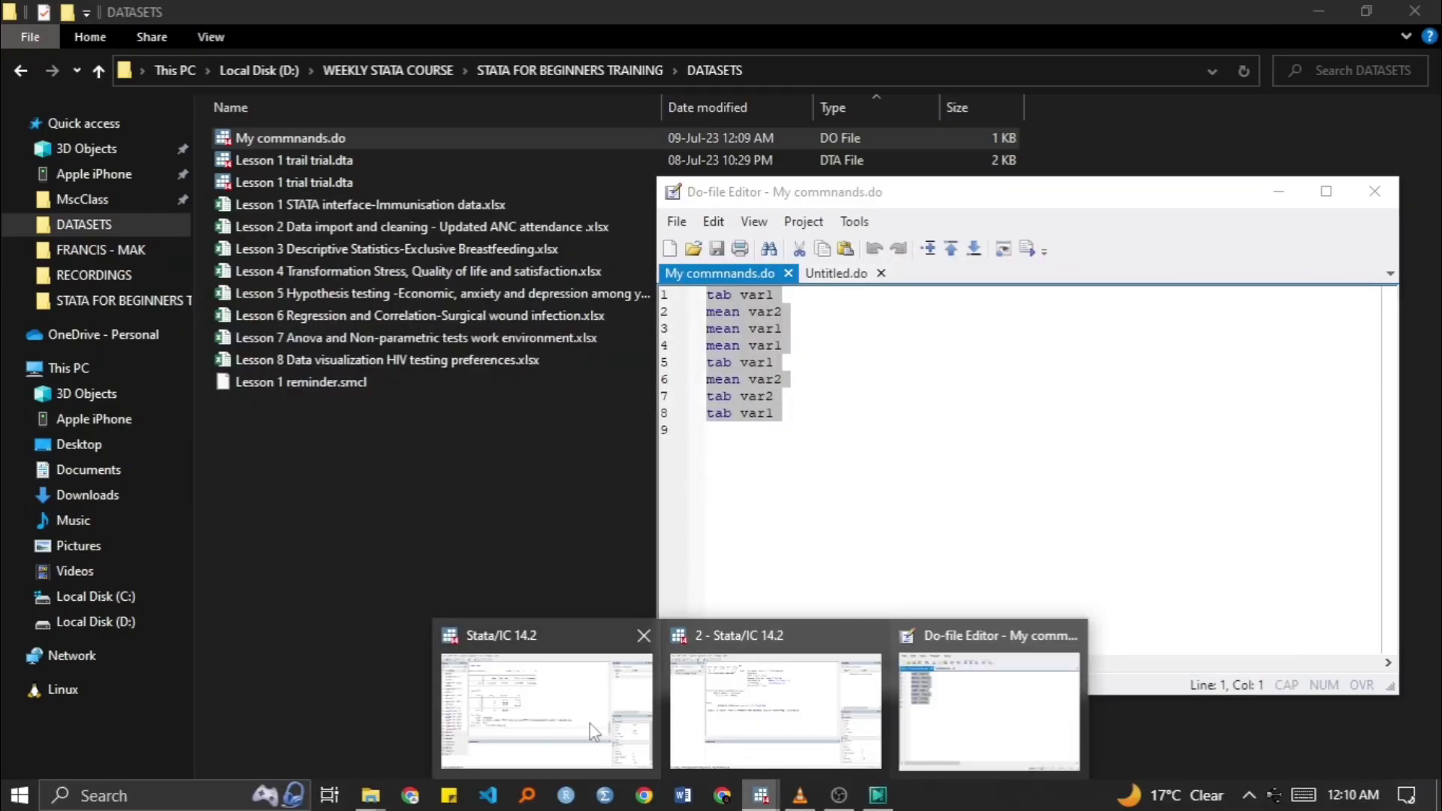
pyautogui.click(576, 698)
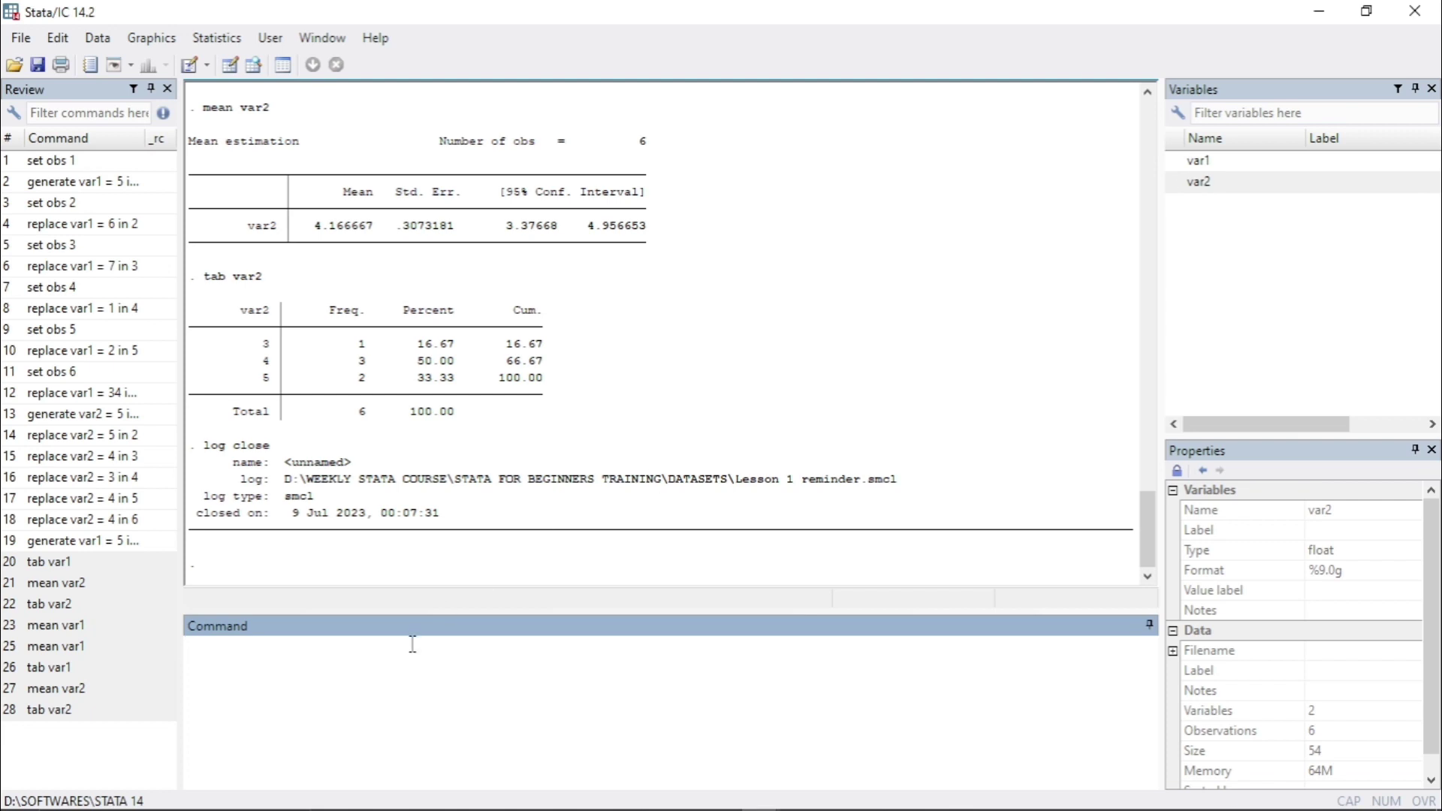
pyautogui.hotkey('ctrl', 'v')
pyautogui.press('Return')
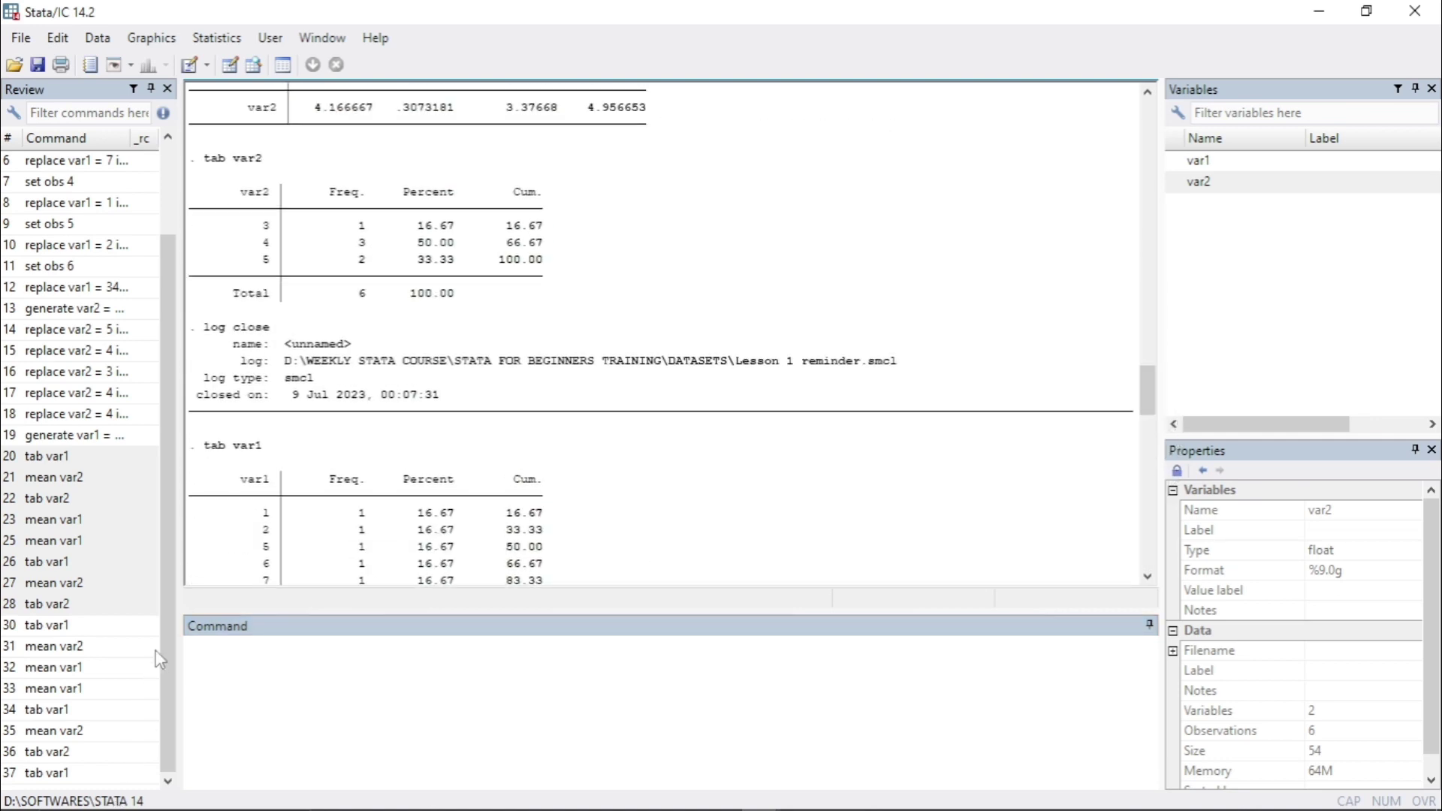
# Select history entries 30–37 and scroll back through the new tab and mean output
pyautogui.click(79, 626)
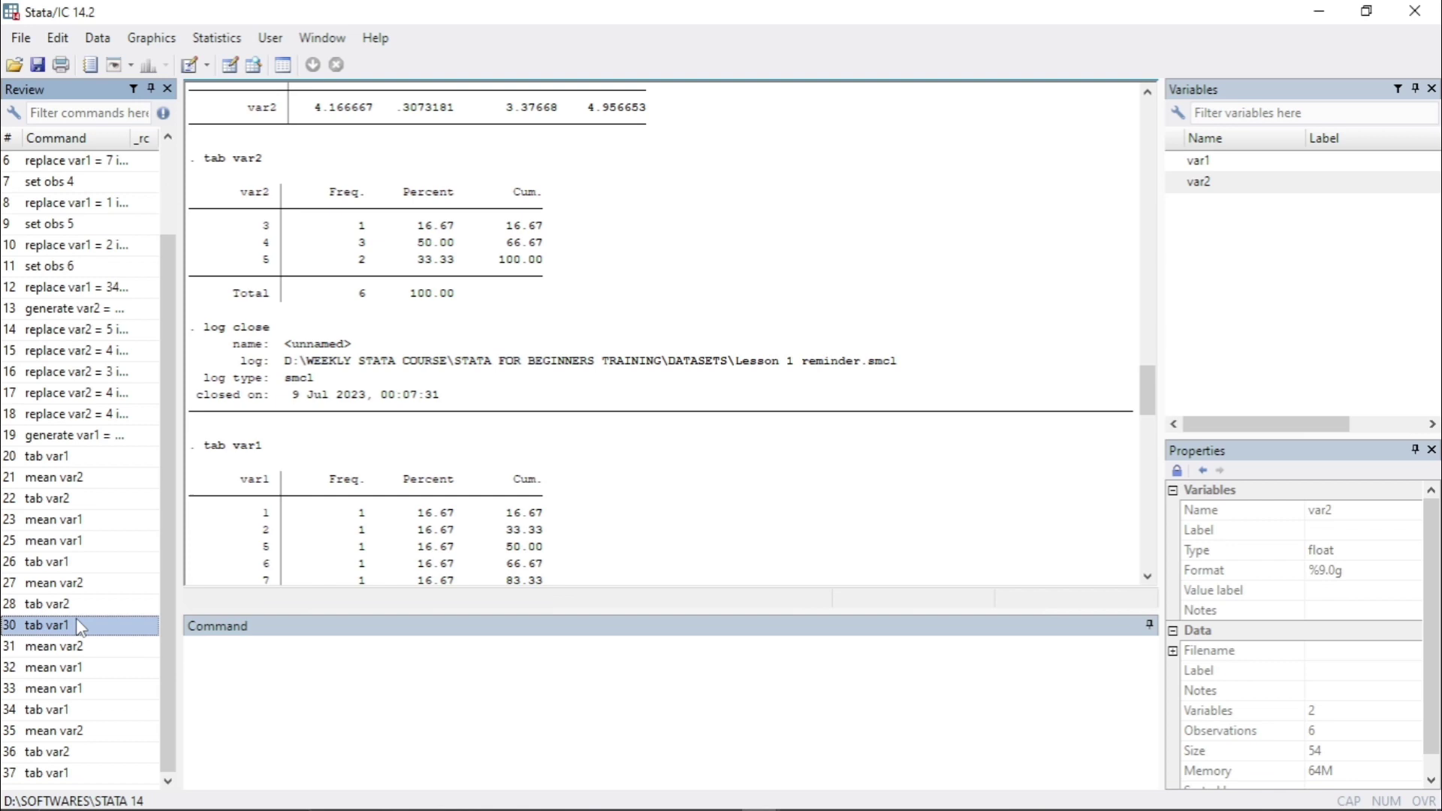
pyautogui.hotkey('shift', 'Down')
pyautogui.hotkey('shift', 'Down')
pyautogui.hotkey('shift', 'Down')
pyautogui.hotkey('shift', 'Down')
pyautogui.hotkey('shift', 'Down')
pyautogui.hotkey('shift', 'Down')
pyautogui.hotkey('shift', 'Down')
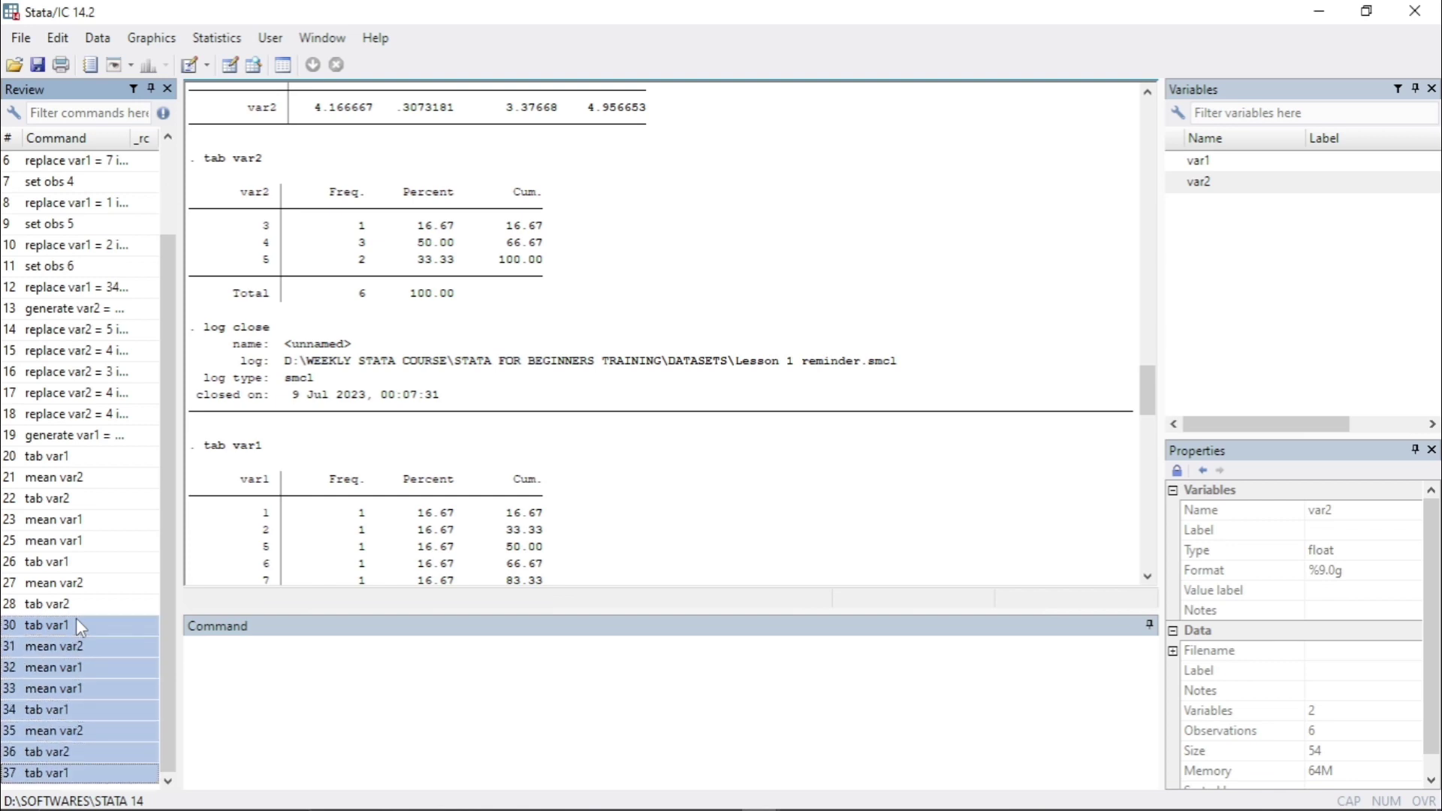
pyautogui.click(287, 372)
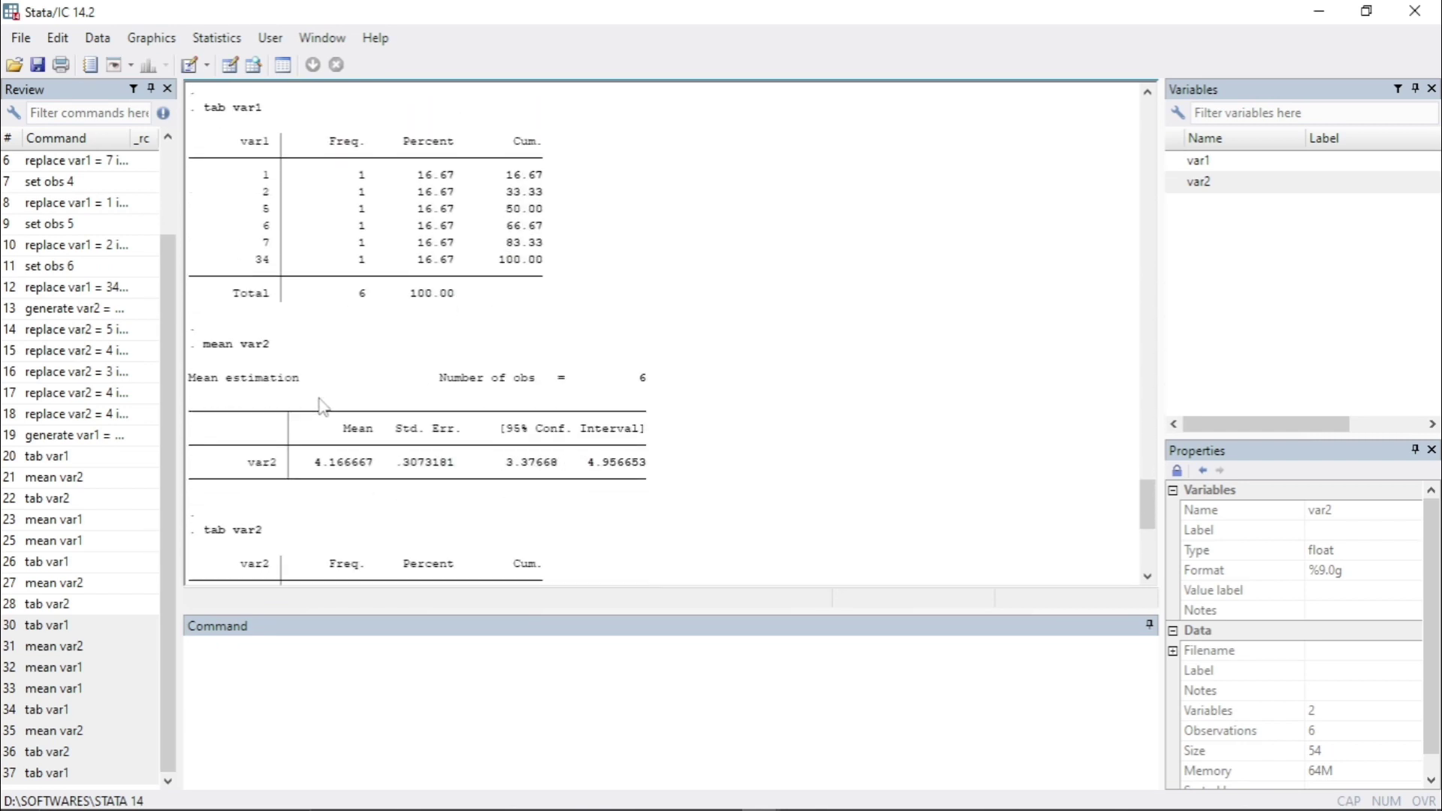
pyautogui.scroll(9, 325, 407)
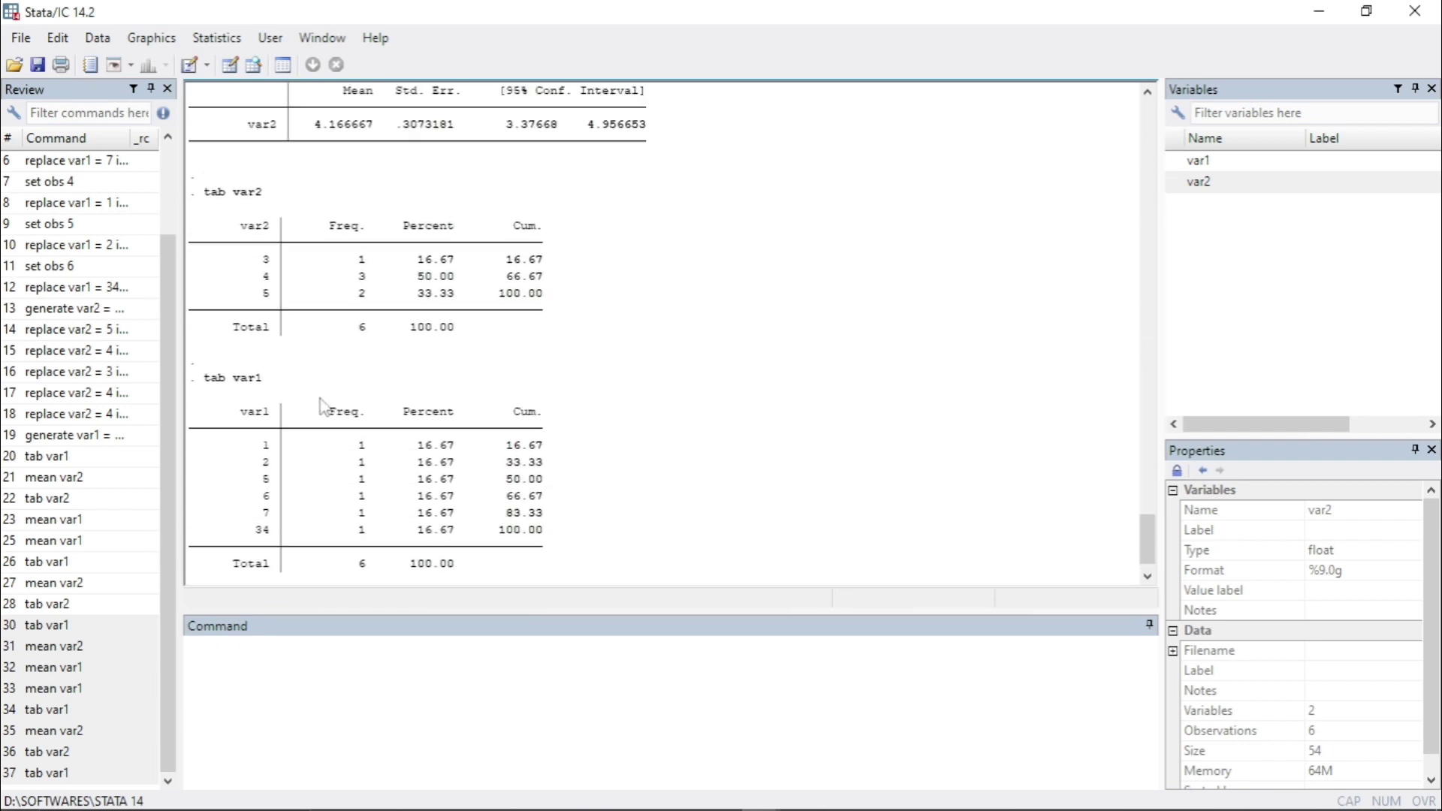
pyautogui.scroll(10, 324, 407)
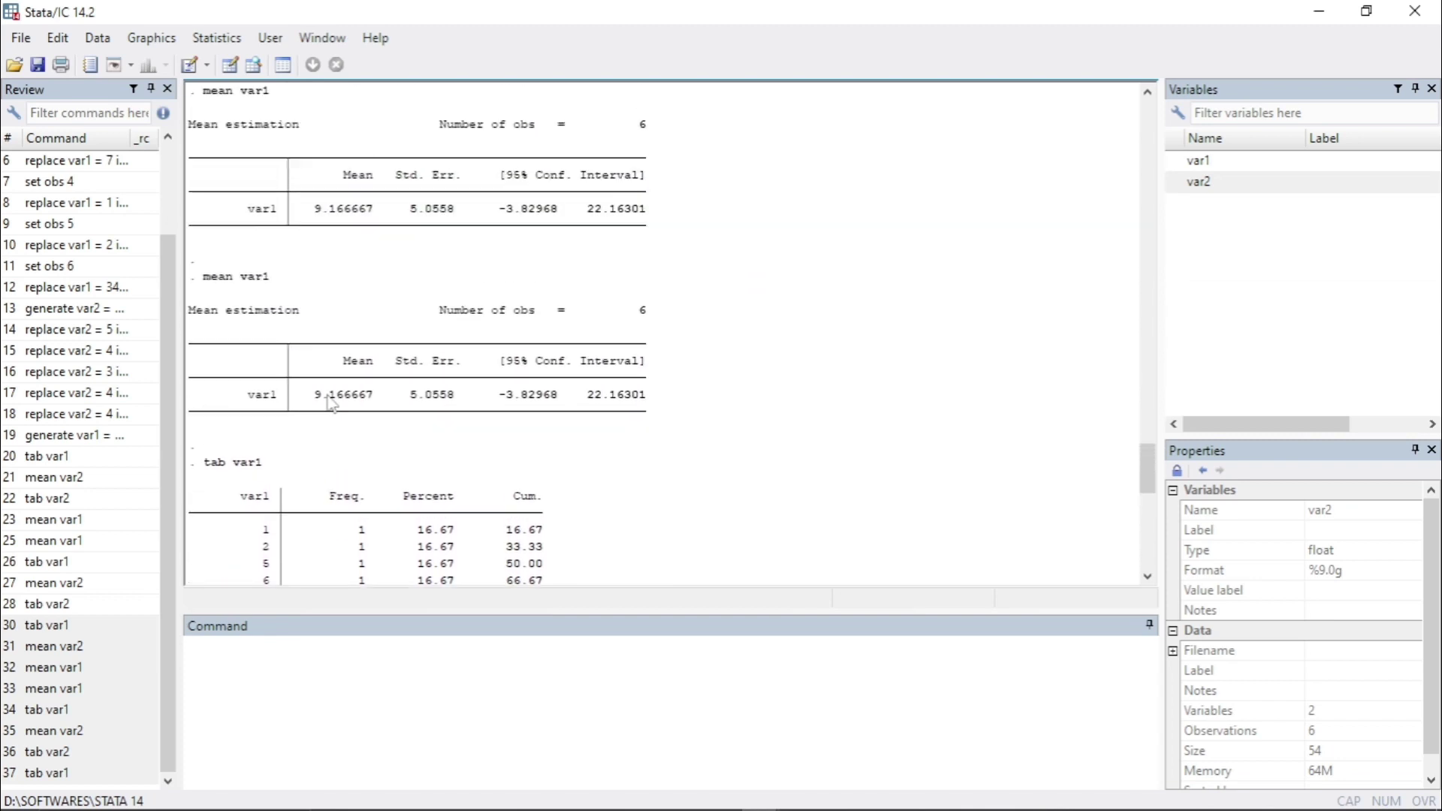
pyautogui.scroll(3, 328, 398)
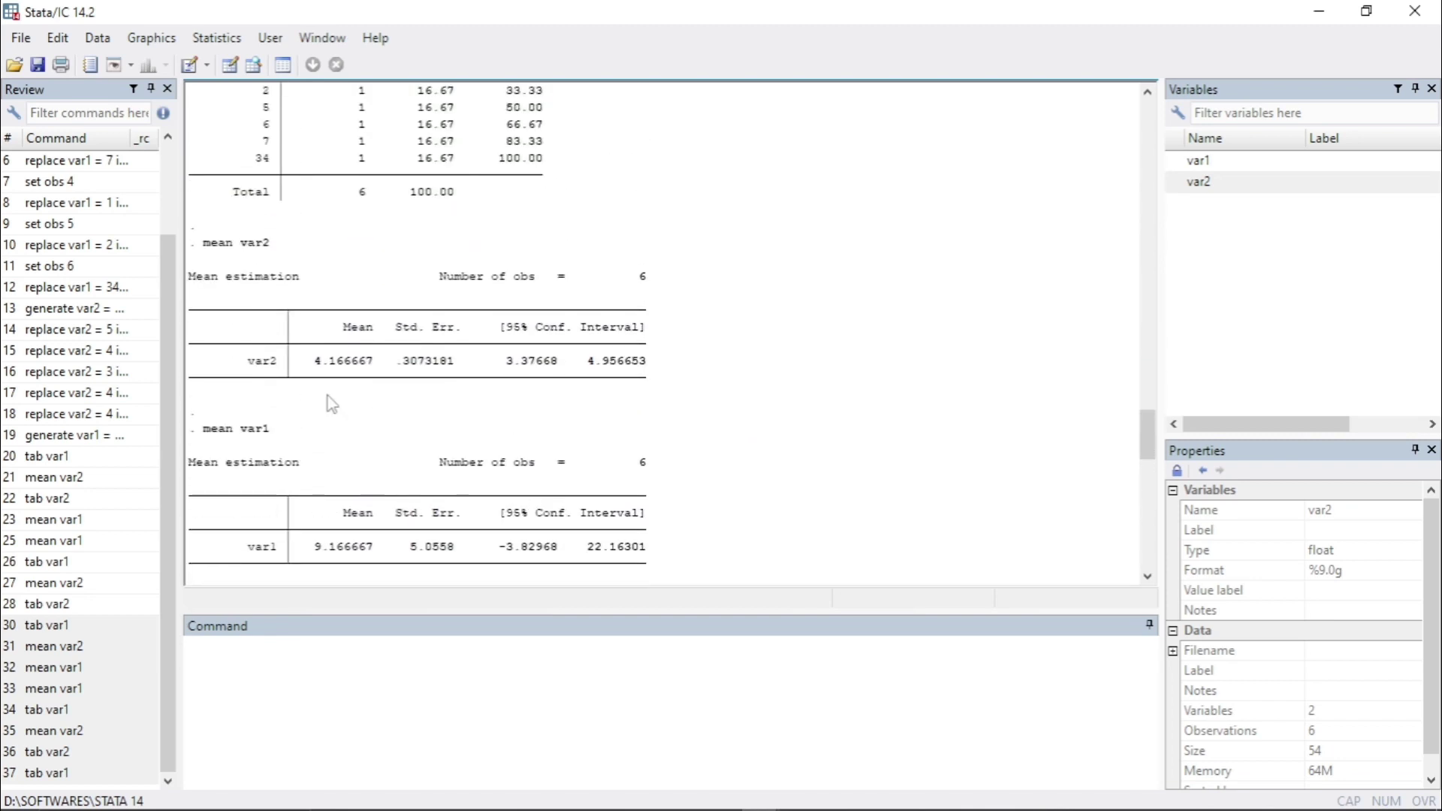
pyautogui.click(305, 649)
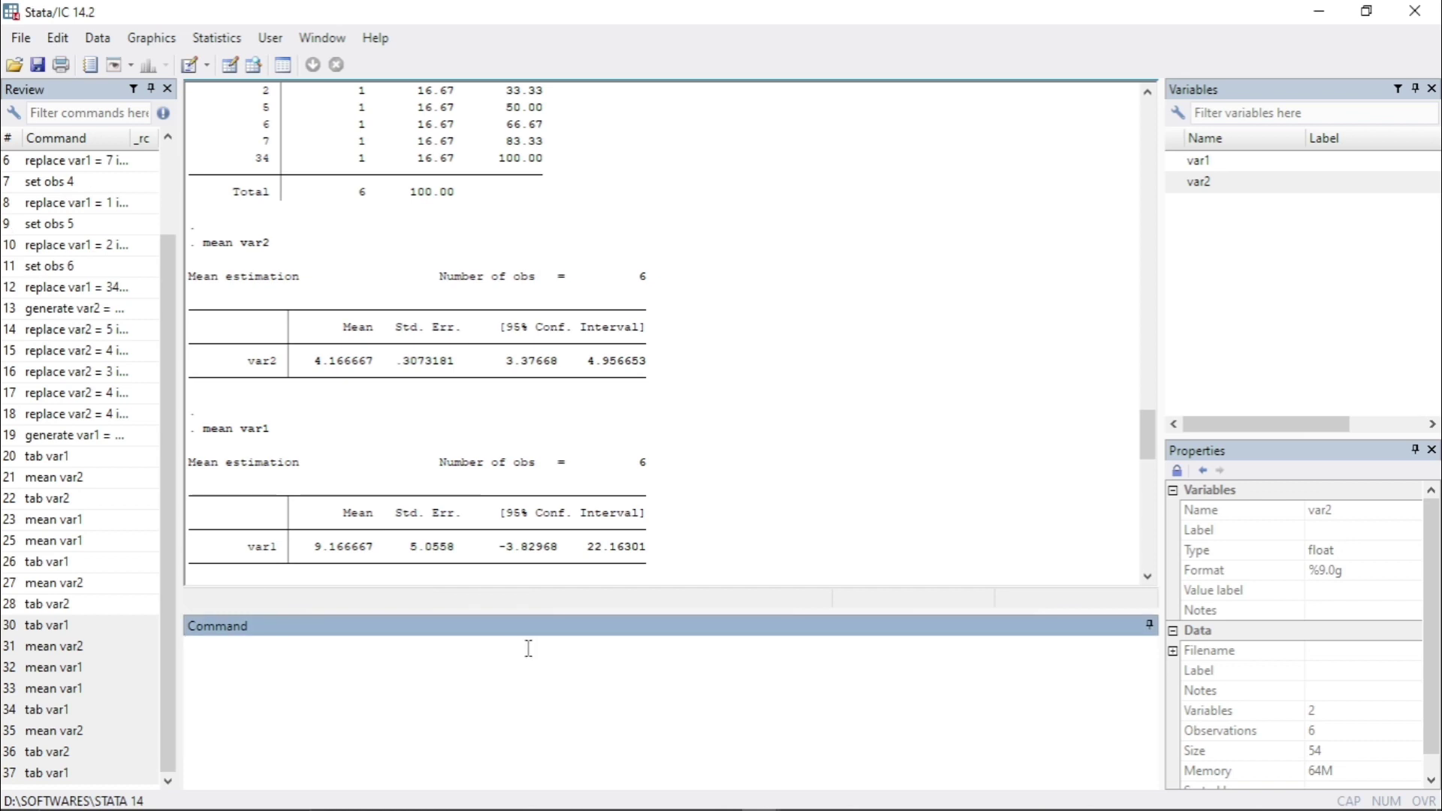
pyautogui.moveTo(329, 803)
# Browse var1 and var2's six observations with br, select the data cells, then close the Data Editor
pyautogui.press('Return')
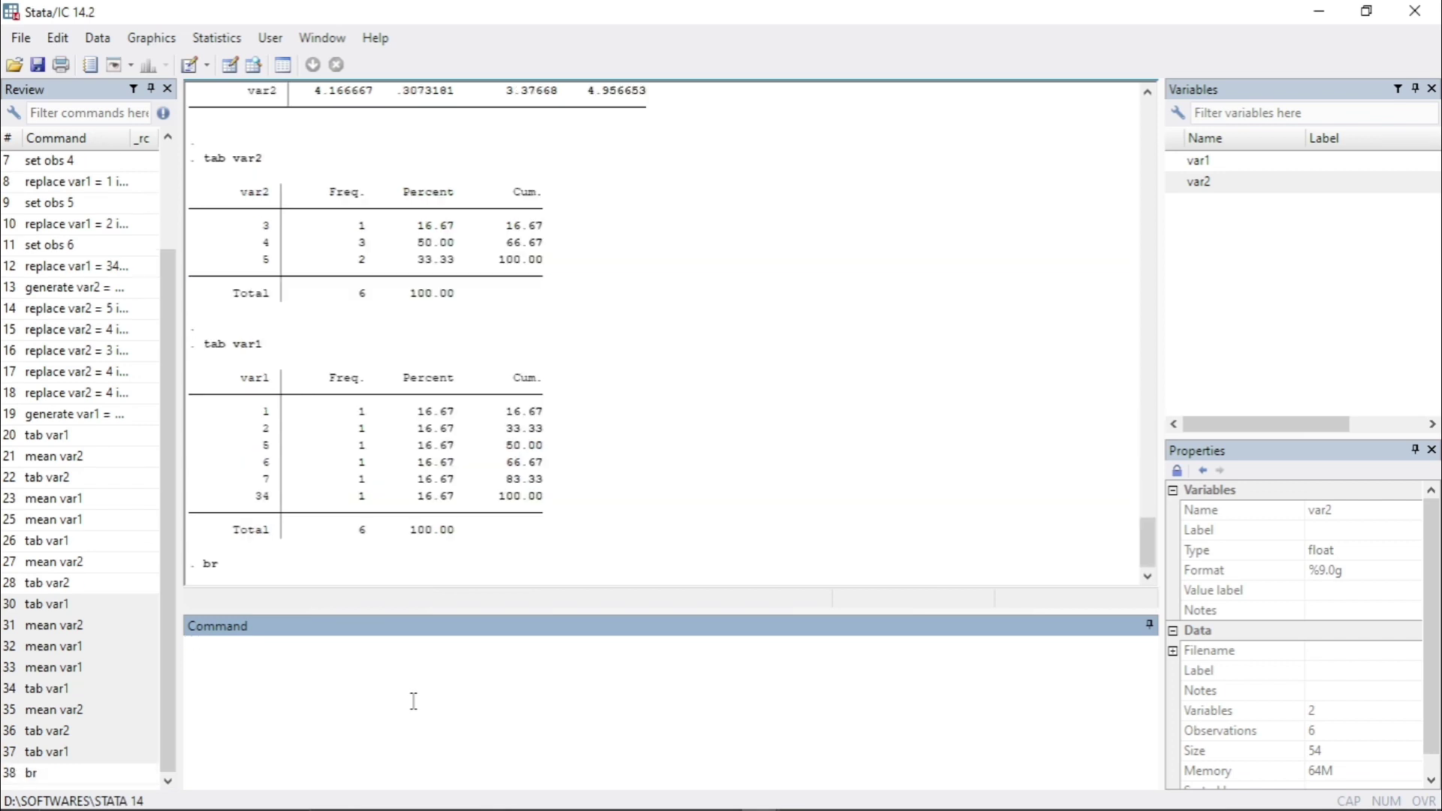
pyautogui.click(214, 286)
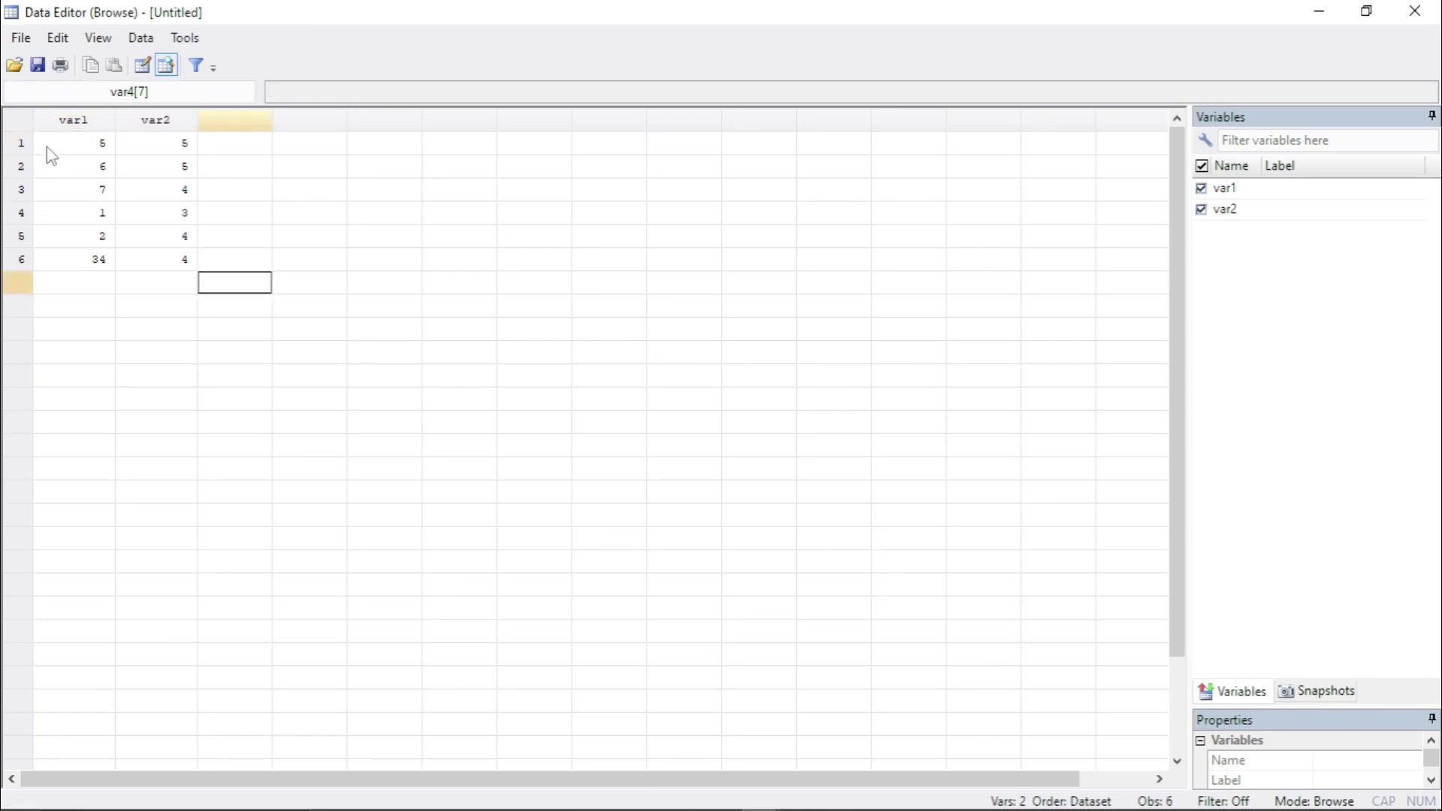
pyautogui.moveTo(47, 148); pyautogui.dragTo(234, 287)
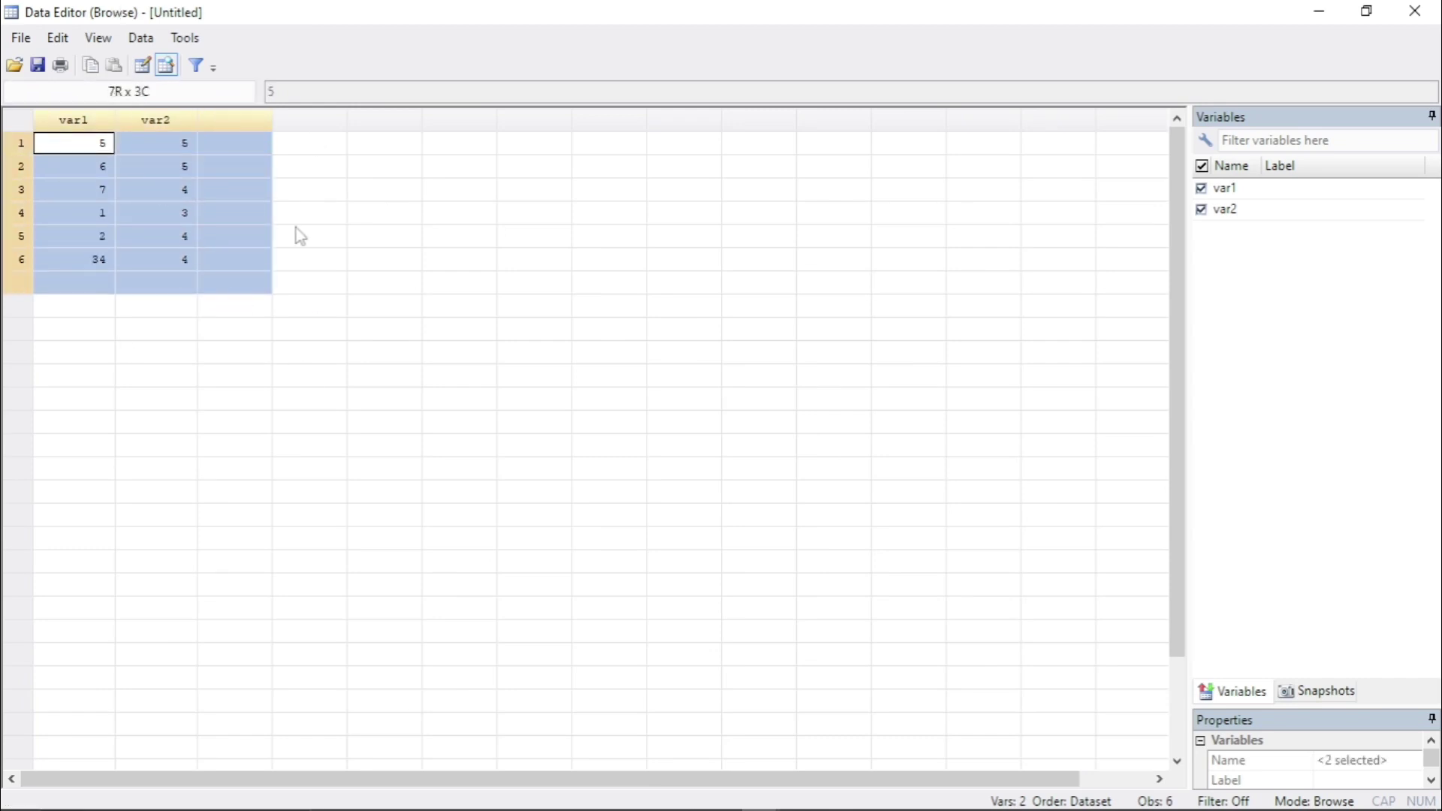
pyautogui.click(437, 236)
pyautogui.click(1414, 10)
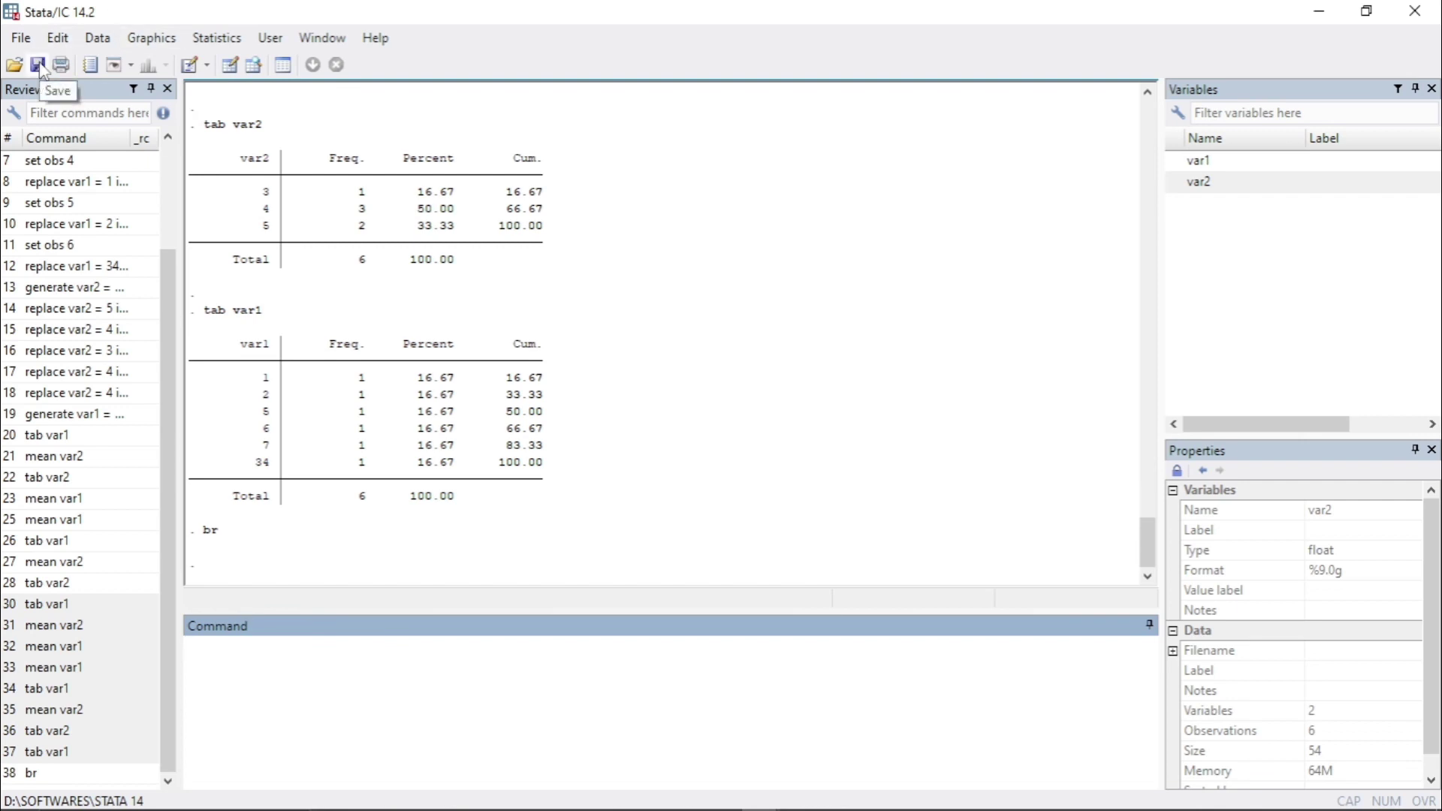
# In Save As, delete the old Lesson 1 trial trial.dta and pick Lesson 1 trail trial.dta as the name
pyautogui.click(21, 38)
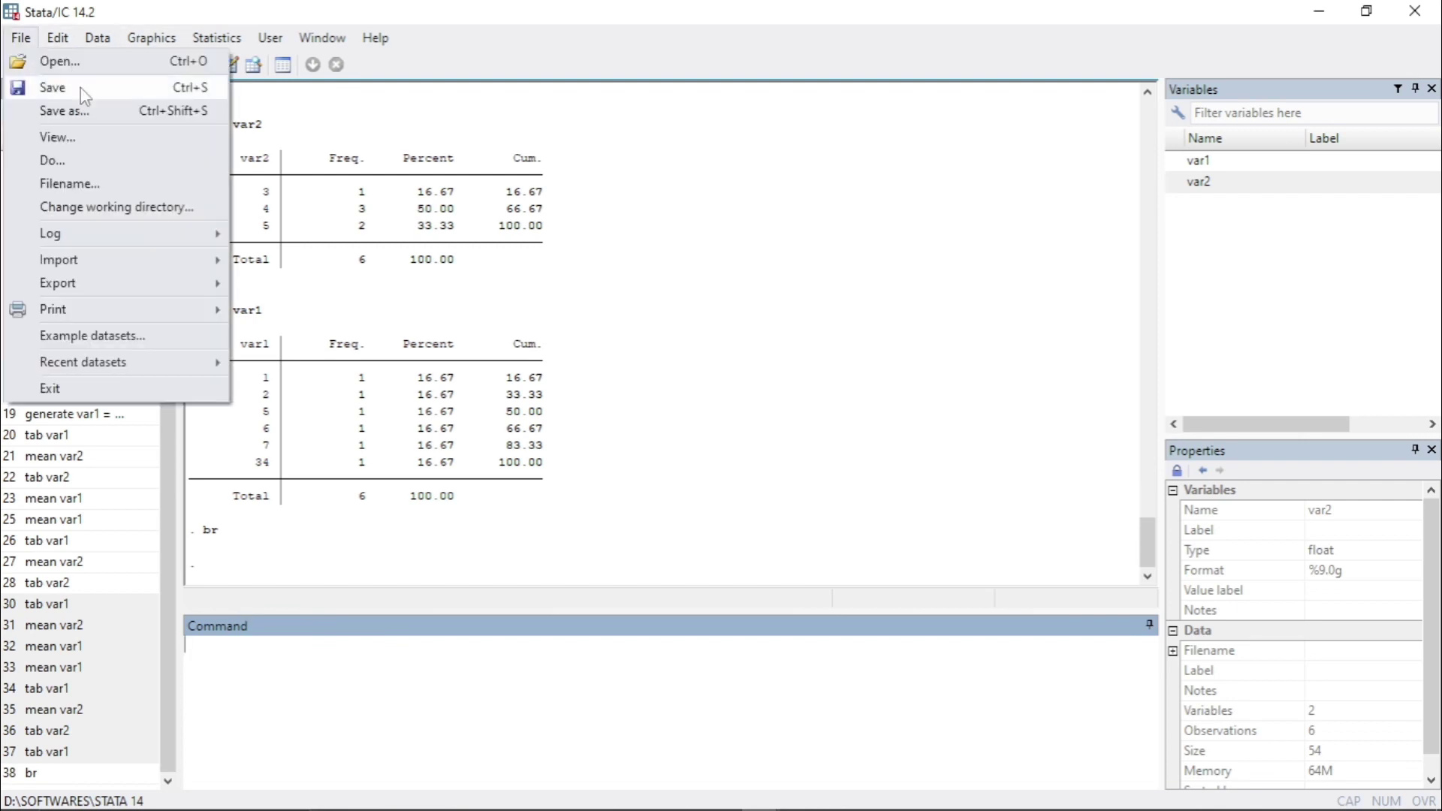
pyautogui.click(151, 111)
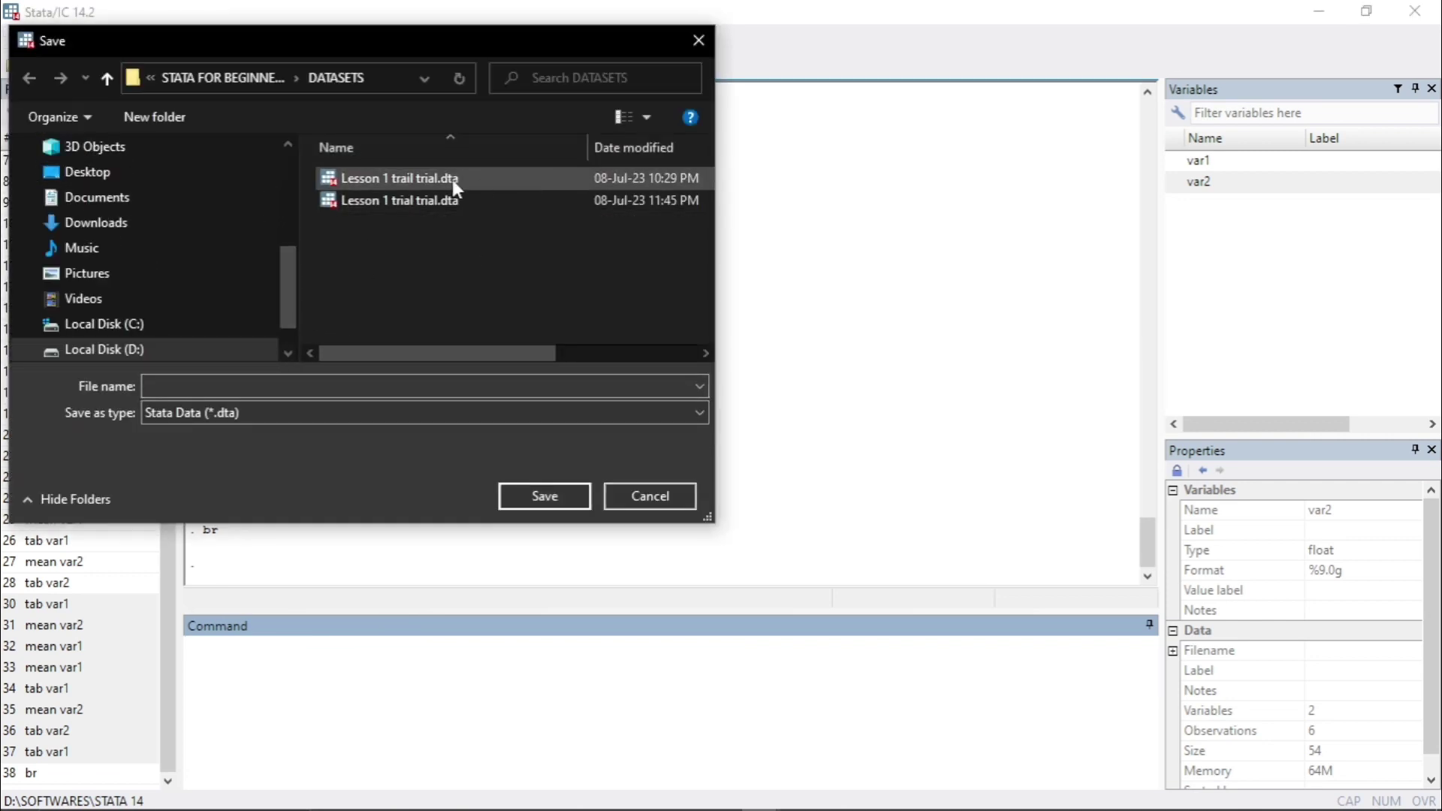
pyautogui.click(450, 201)
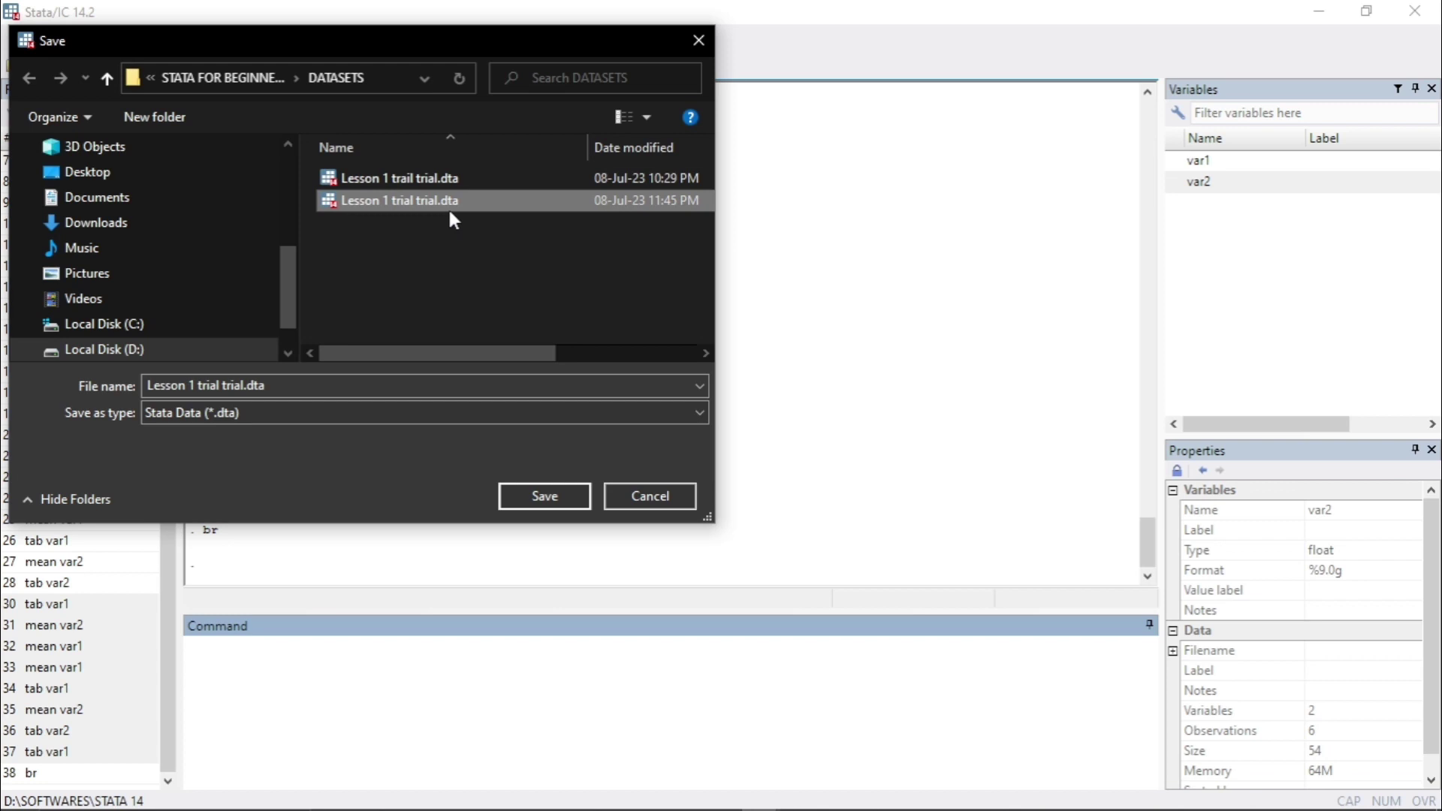
pyautogui.press('Delete')
pyautogui.click(487, 177)
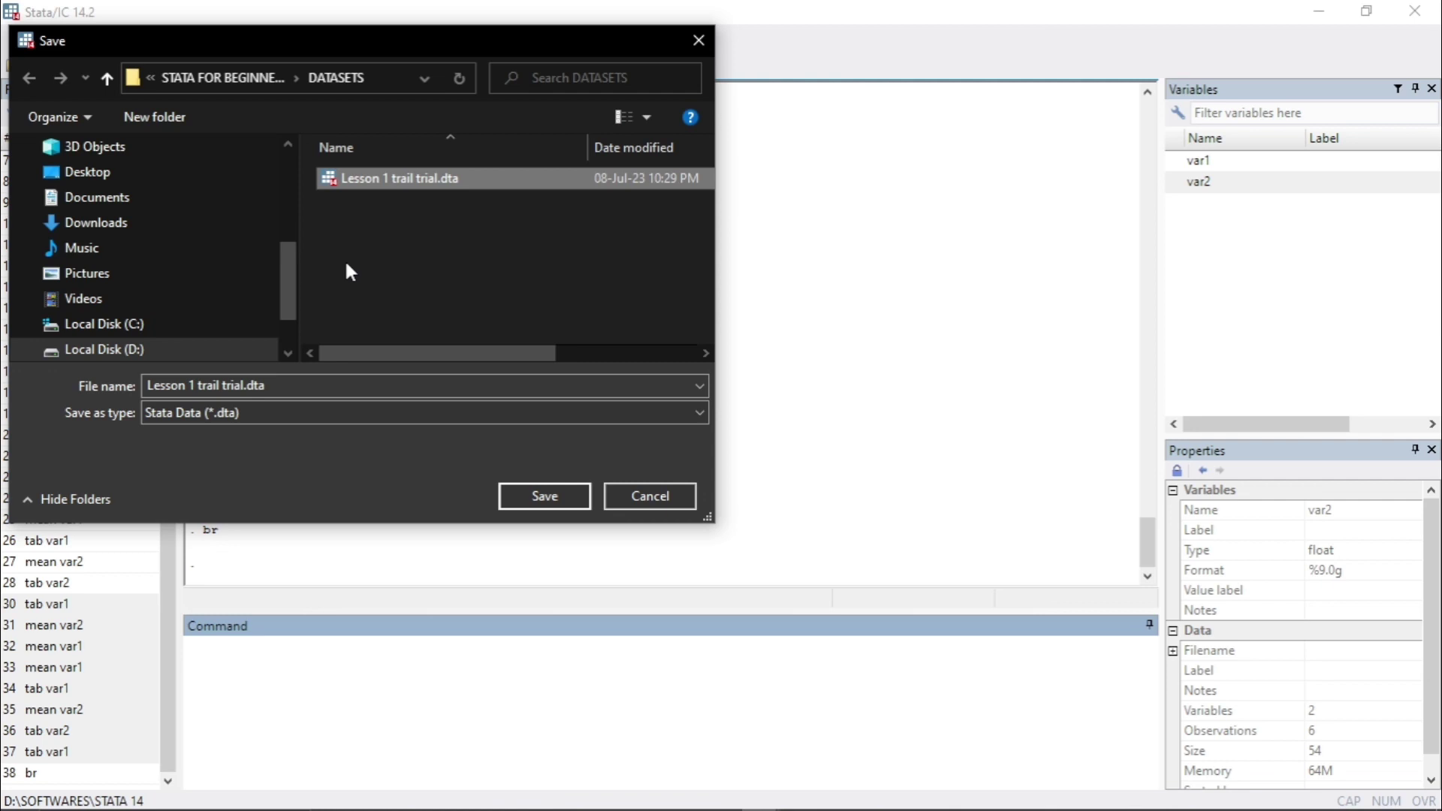
pyautogui.press('Delete')
# Save as Stata Data (*.dta), replacing the existing file, and check the saved confirmation
pyautogui.click(246, 412)
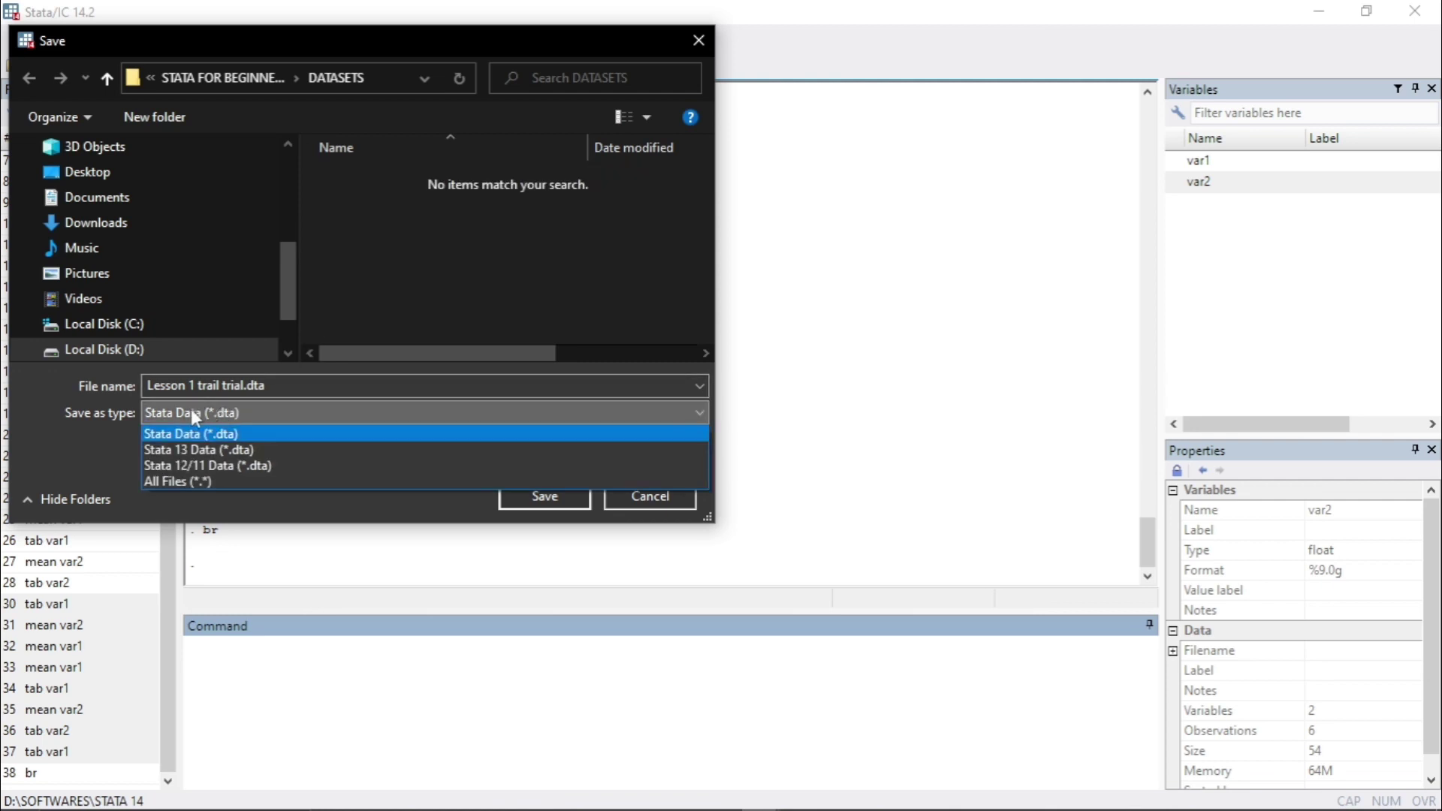
pyautogui.click(208, 422)
pyautogui.click(538, 497)
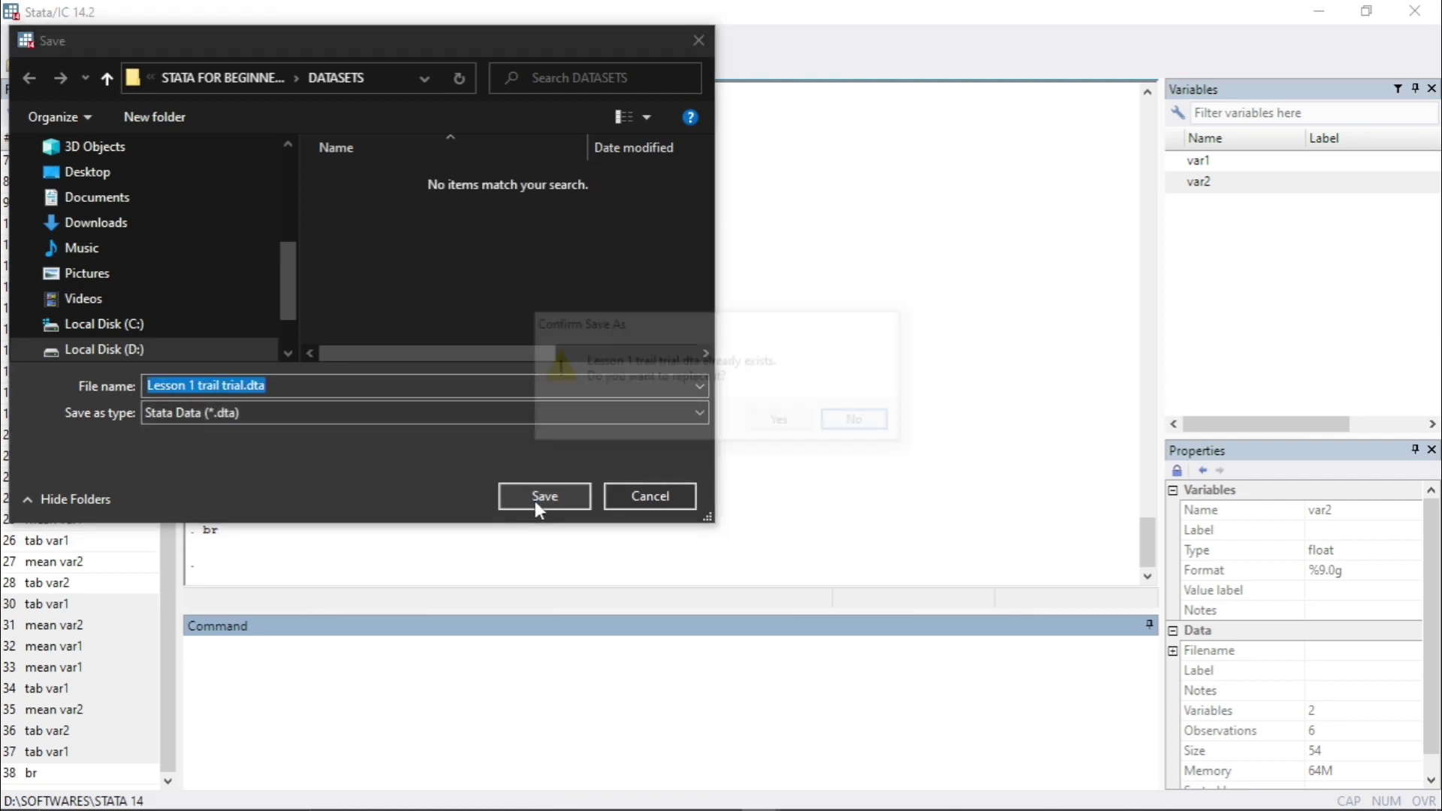
pyautogui.click(787, 424)
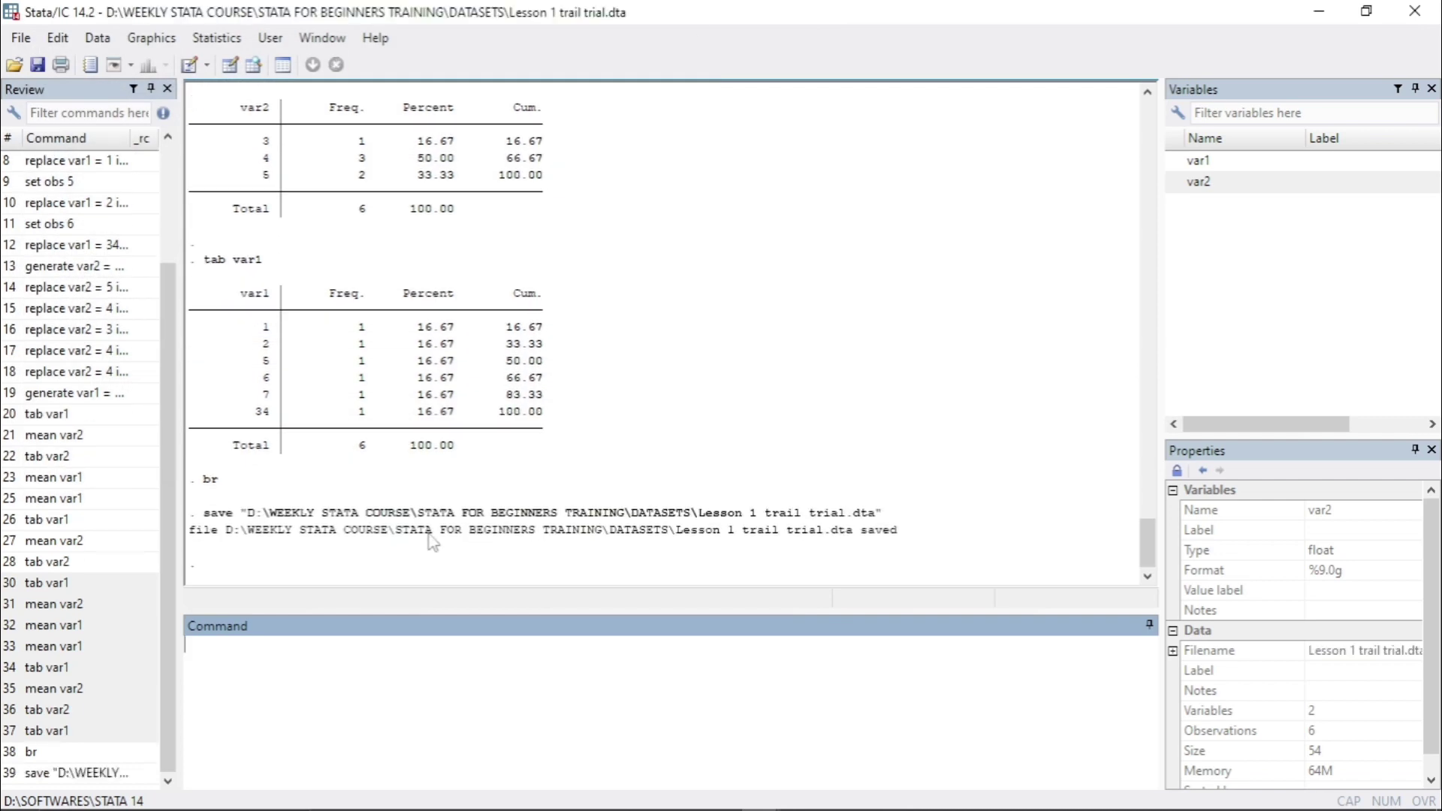
pyautogui.moveTo(264, 538); pyautogui.dragTo(433, 535)
pyautogui.click(460, 556)
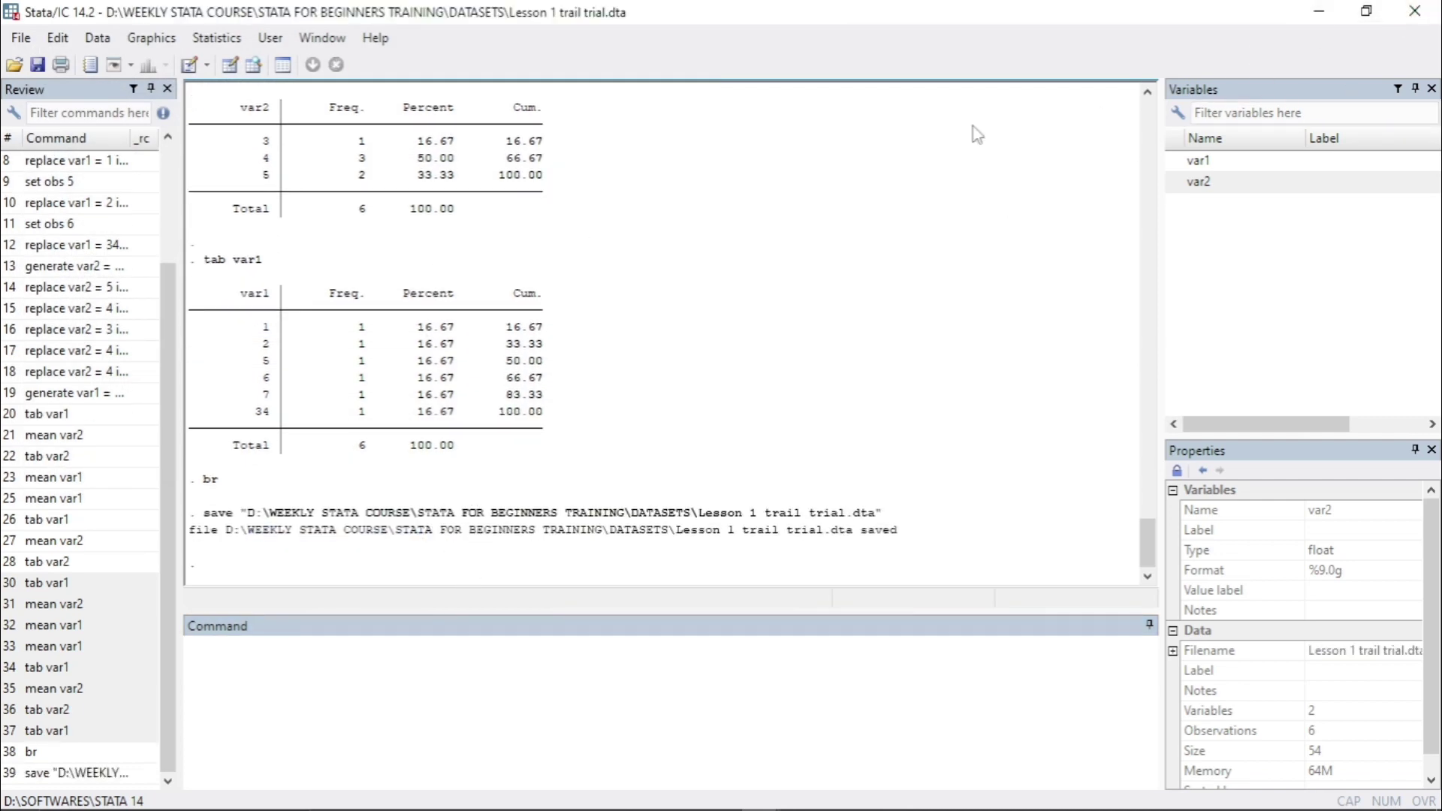
# Close the Stata window and the Do-file Editor
pyautogui.click(1415, 10)
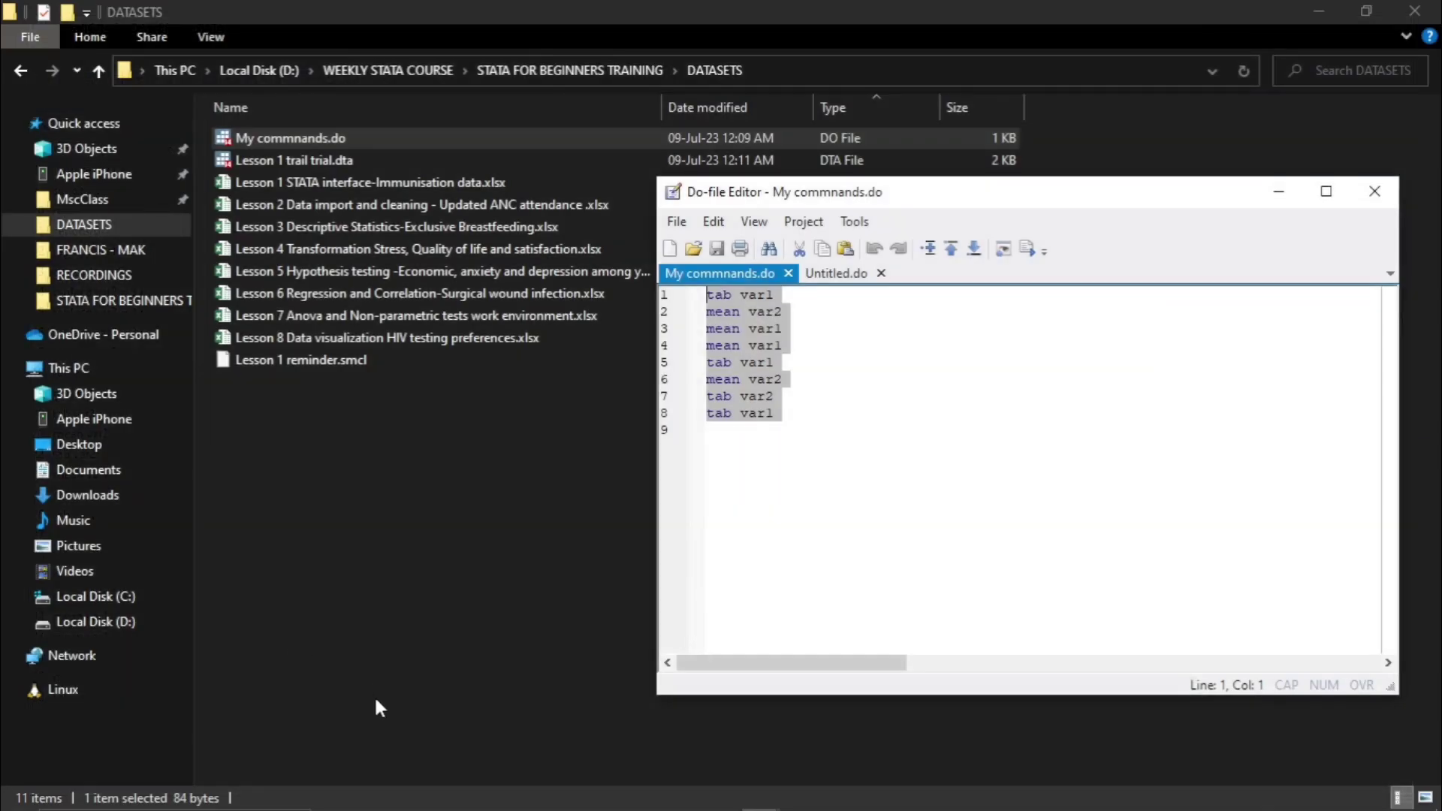
pyautogui.moveTo(761, 795)
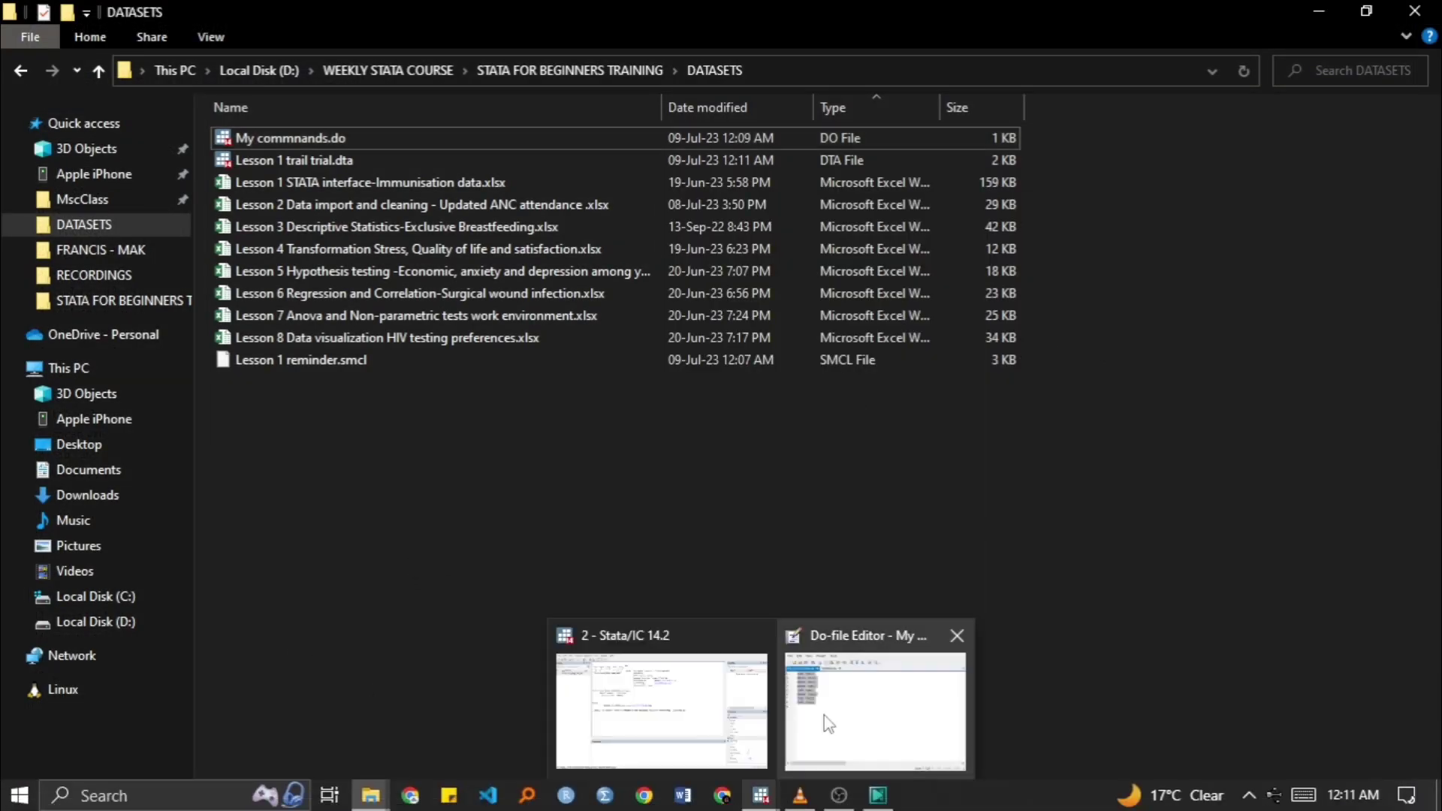
pyautogui.click(957, 638)
# Refresh the DATASETS folder, sort newest first by Date modified, and select Lesson 1 trail trial.dta
pyautogui.click(350, 473)
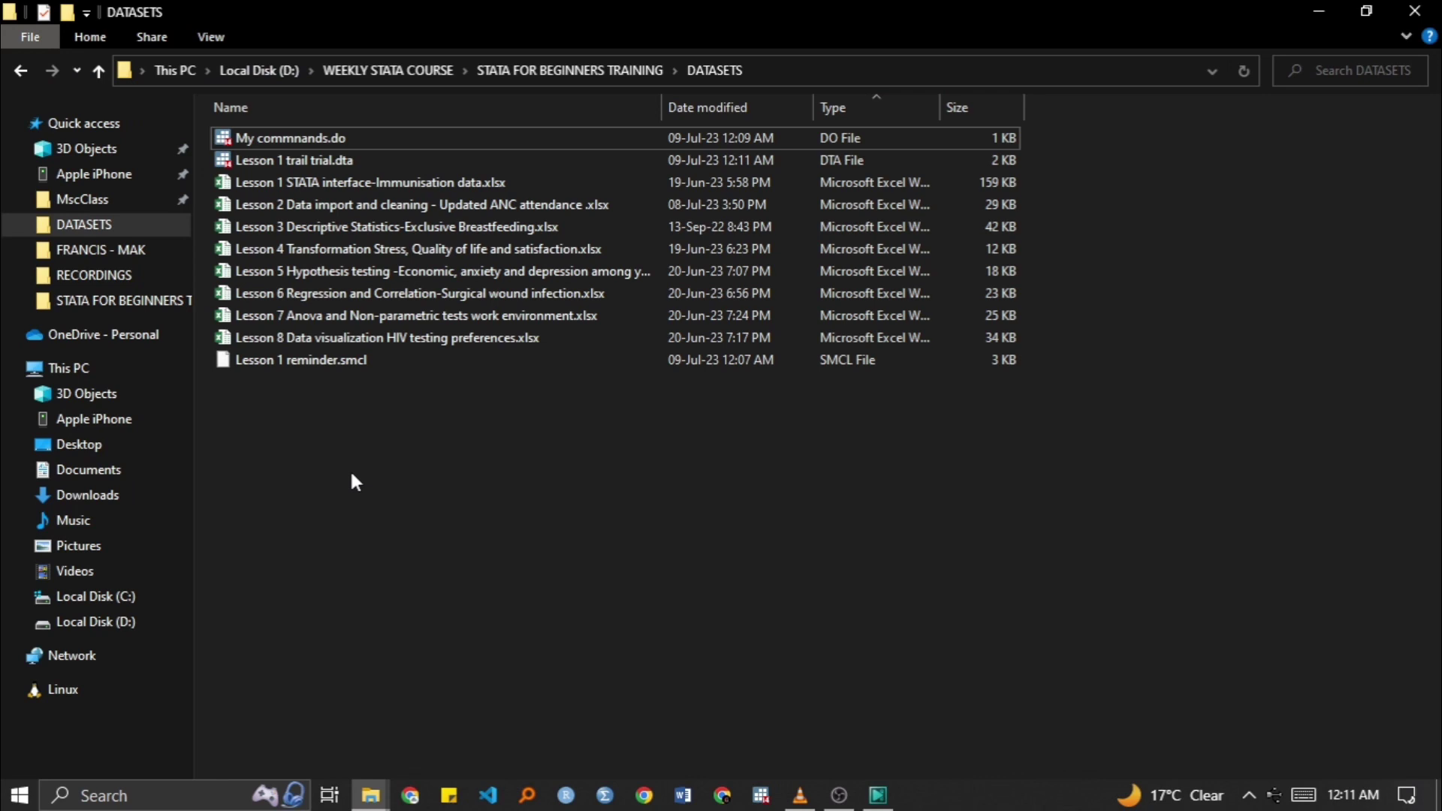
pyautogui.rightClick(399, 480)
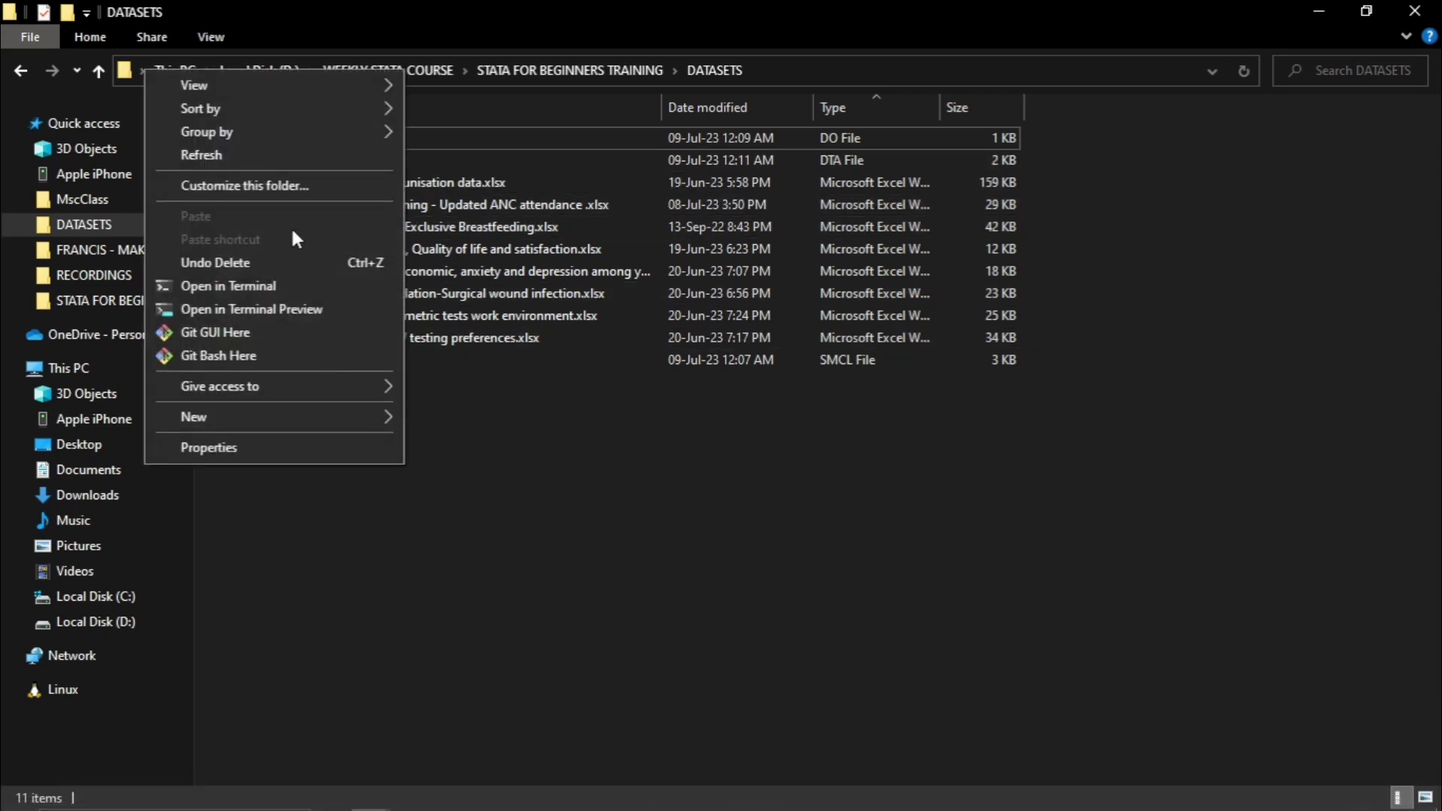
pyautogui.click(223, 157)
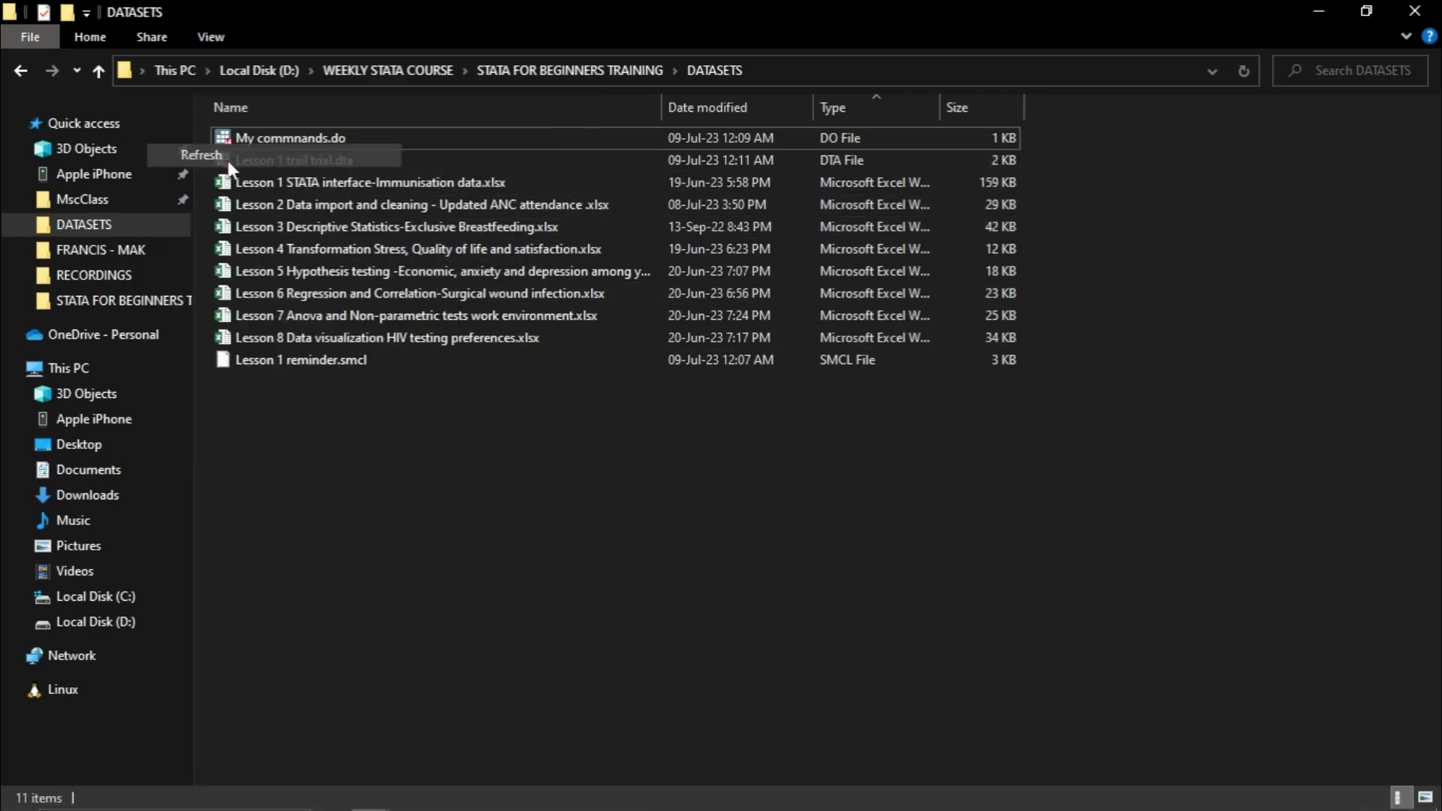
pyautogui.click(292, 160)
pyautogui.click(710, 111)
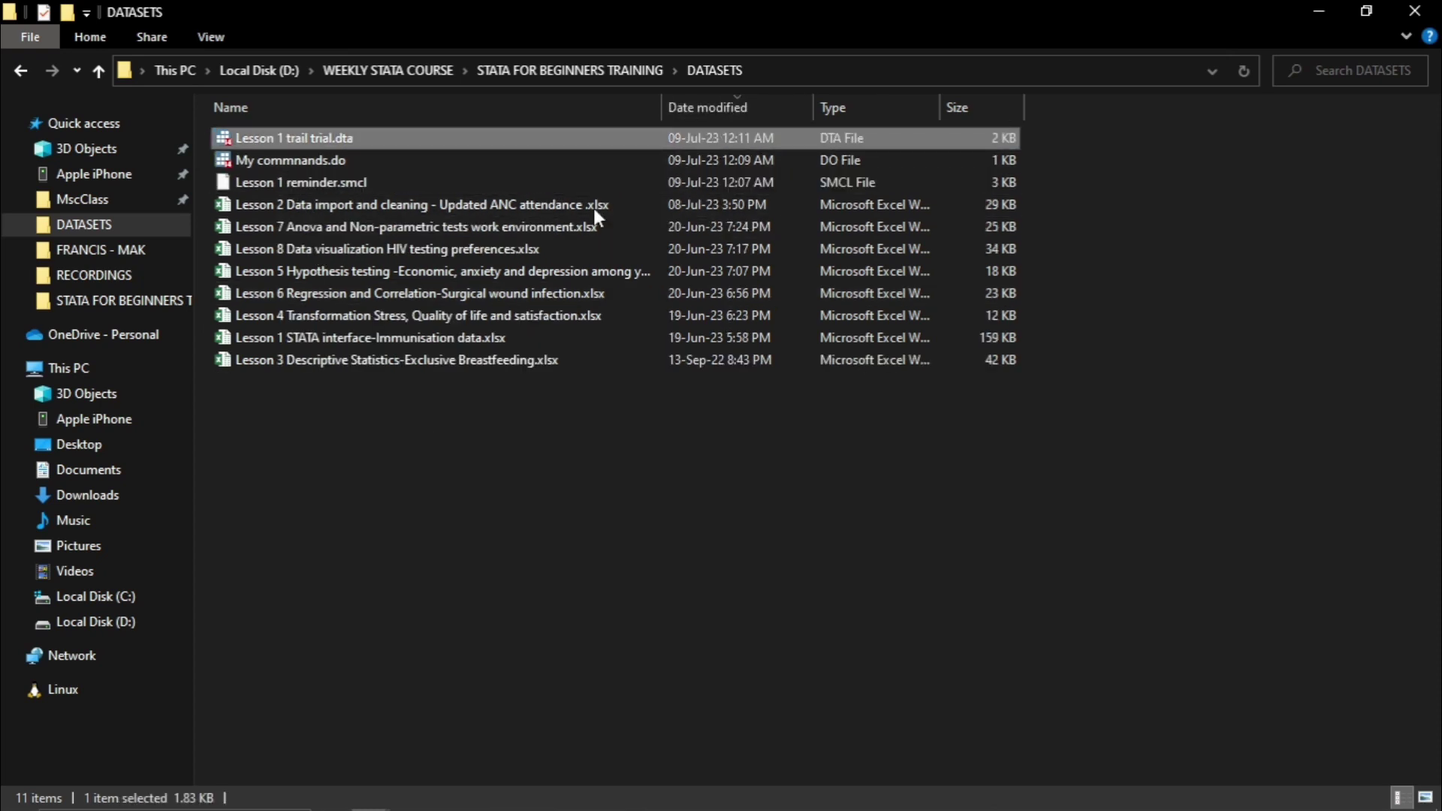
pyautogui.click(431, 433)
pyautogui.click(263, 137)
# Open Lesson 1 trail trial.dta in Stata and check the properties of var1 and var2
pyautogui.doubleClick(309, 142)
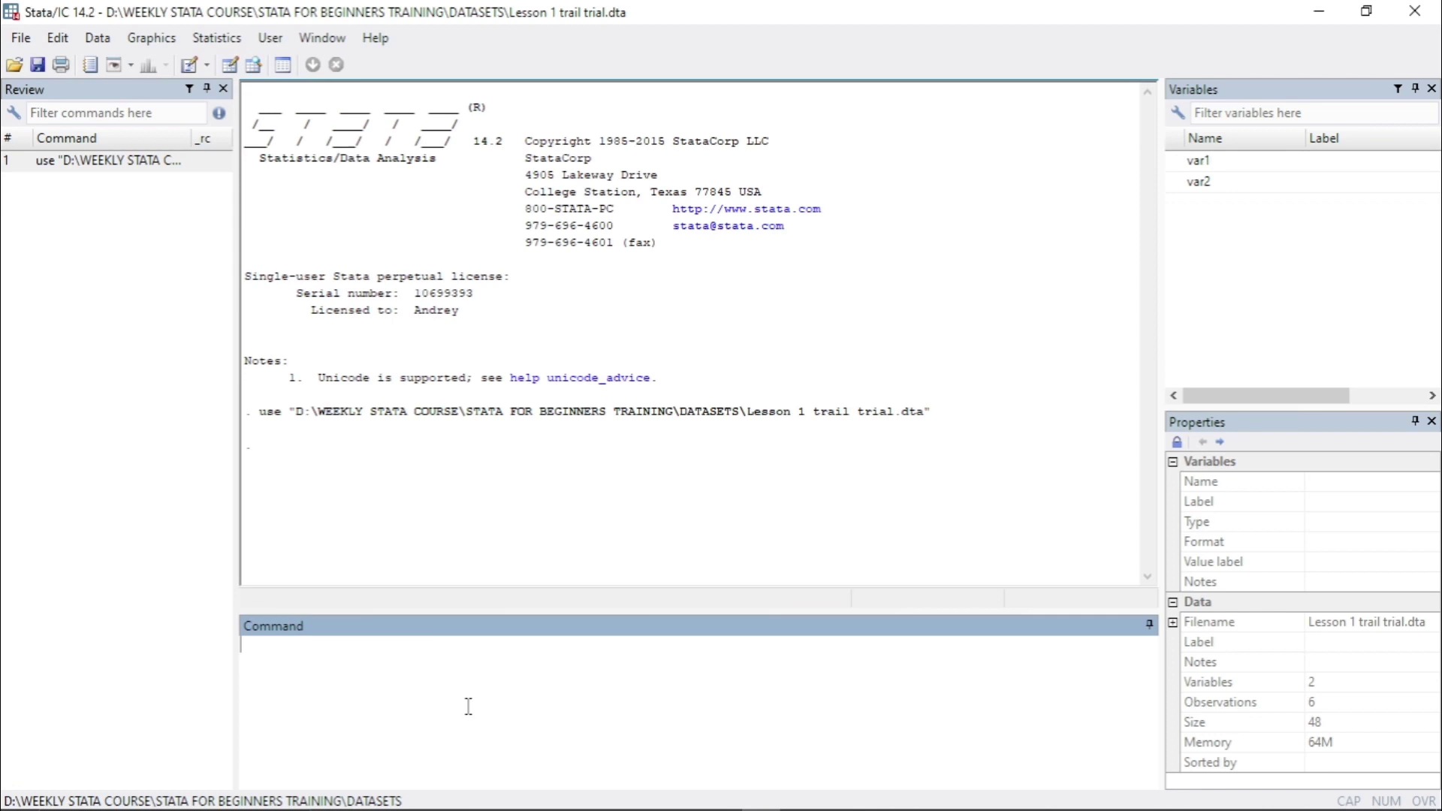
pyautogui.click(1201, 160)
pyautogui.click(1205, 184)
pyautogui.click(1212, 164)
pyautogui.click(1214, 181)
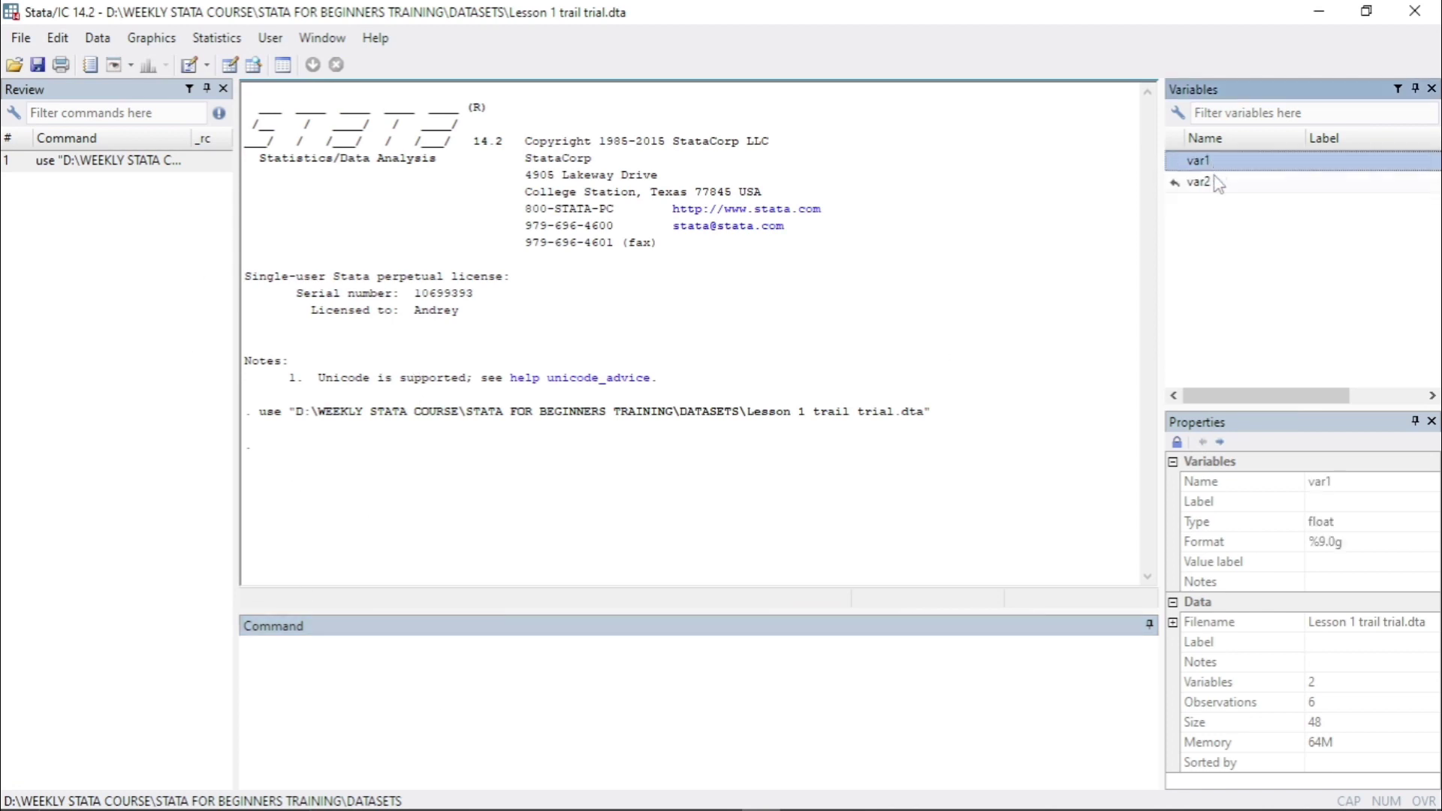
pyautogui.click(1214, 162)
pyautogui.click(1217, 183)
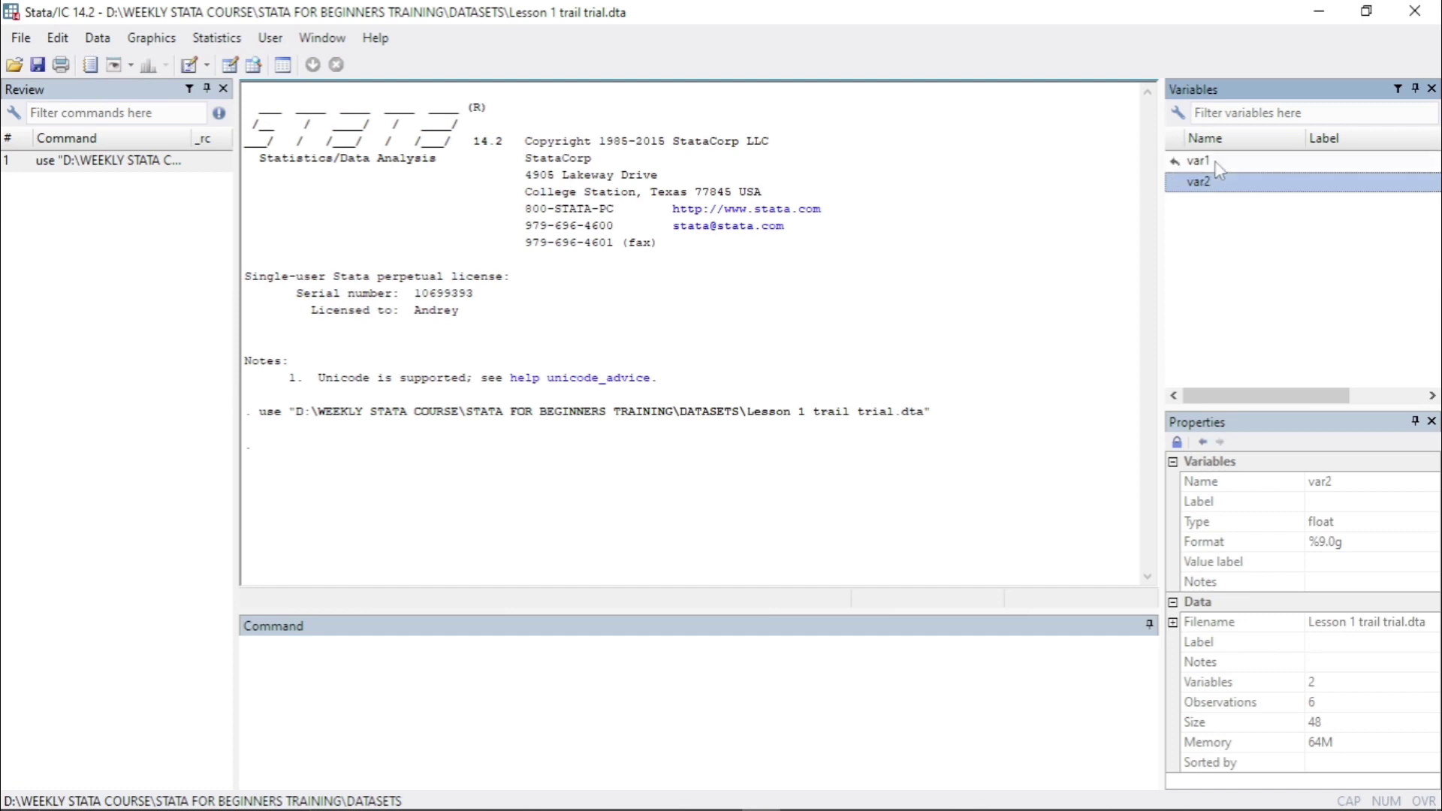
pyautogui.click(1214, 162)
pyautogui.click(1216, 183)
pyautogui.click(1214, 162)
pyautogui.click(1216, 183)
pyautogui.click(1214, 162)
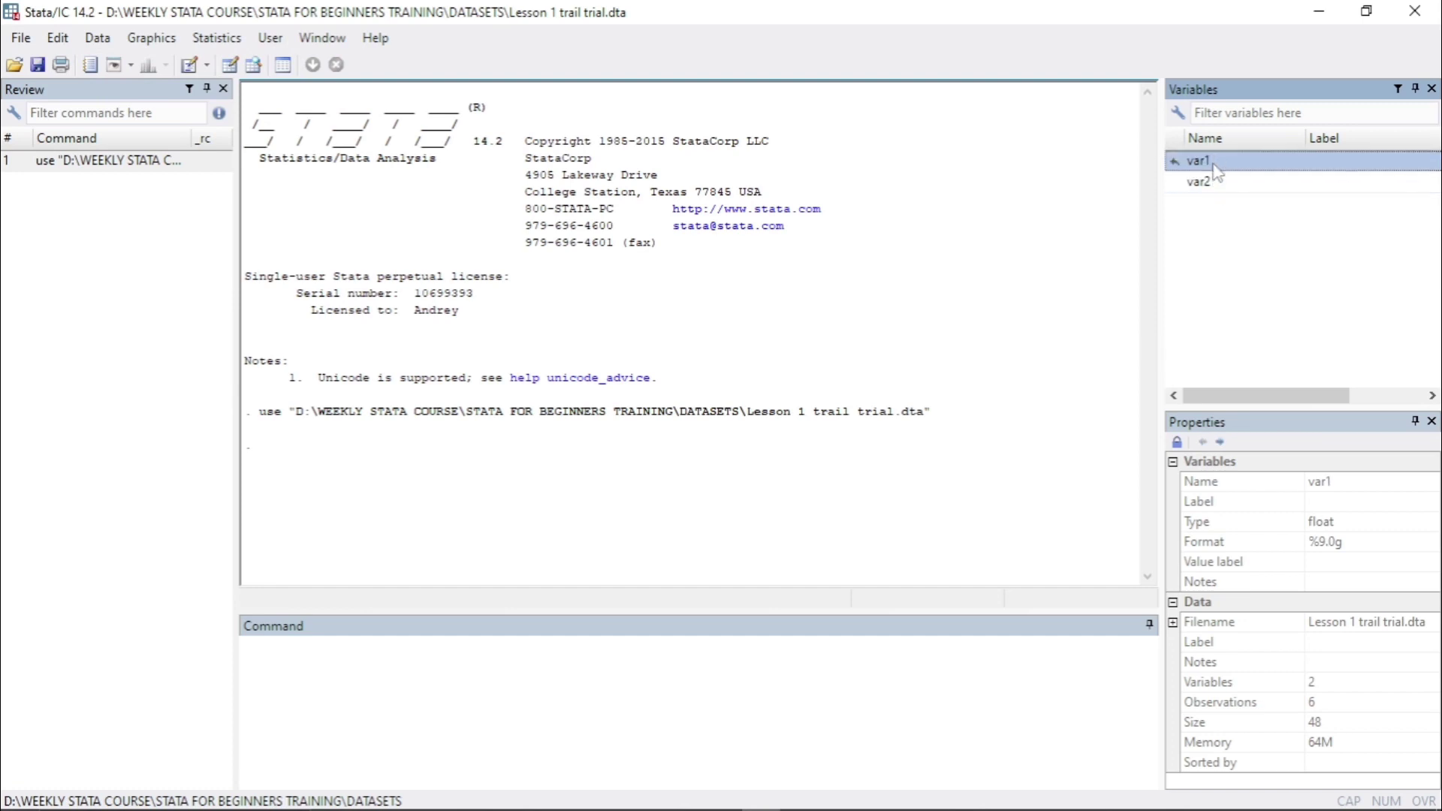
# Review the startup text in the results and the reload command in the History panel
pyautogui.moveTo(307, 195); pyautogui.dragTo(795, 470)
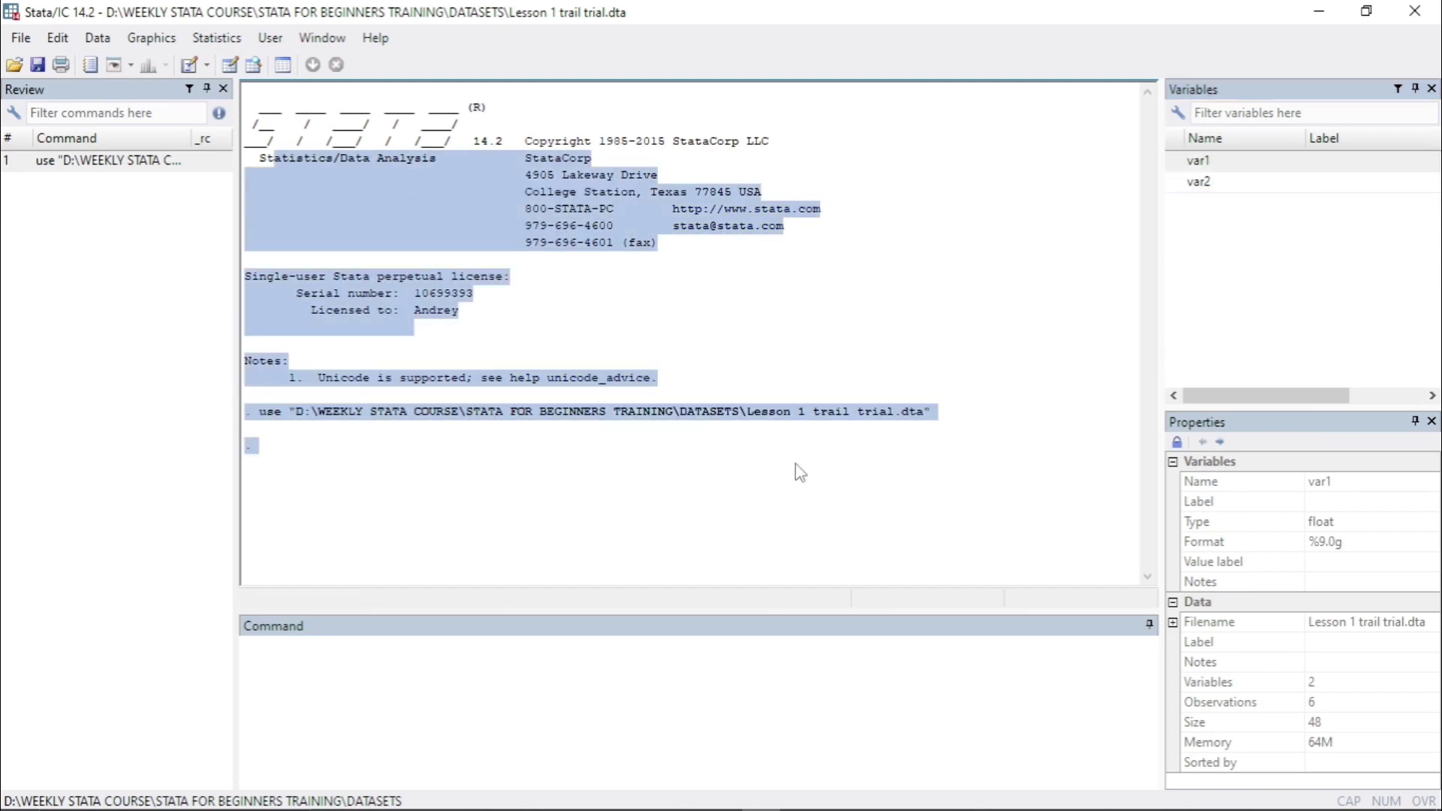
pyautogui.click(828, 519)
pyautogui.click(107, 291)
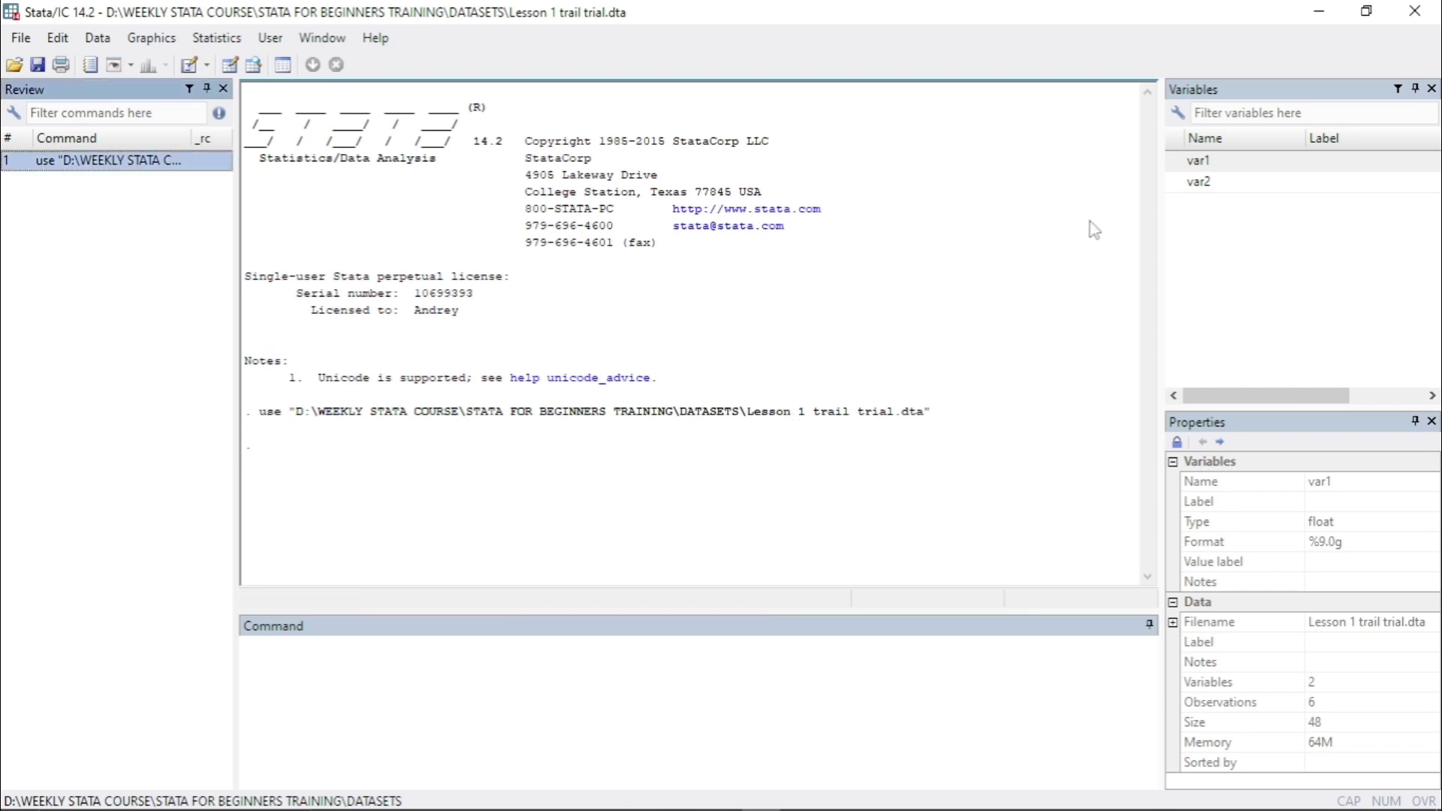
pyautogui.moveTo(341, 192); pyautogui.dragTo(751, 375)
pyautogui.click(537, 417)
pyautogui.click(80, 293)
pyautogui.click(412, 692)
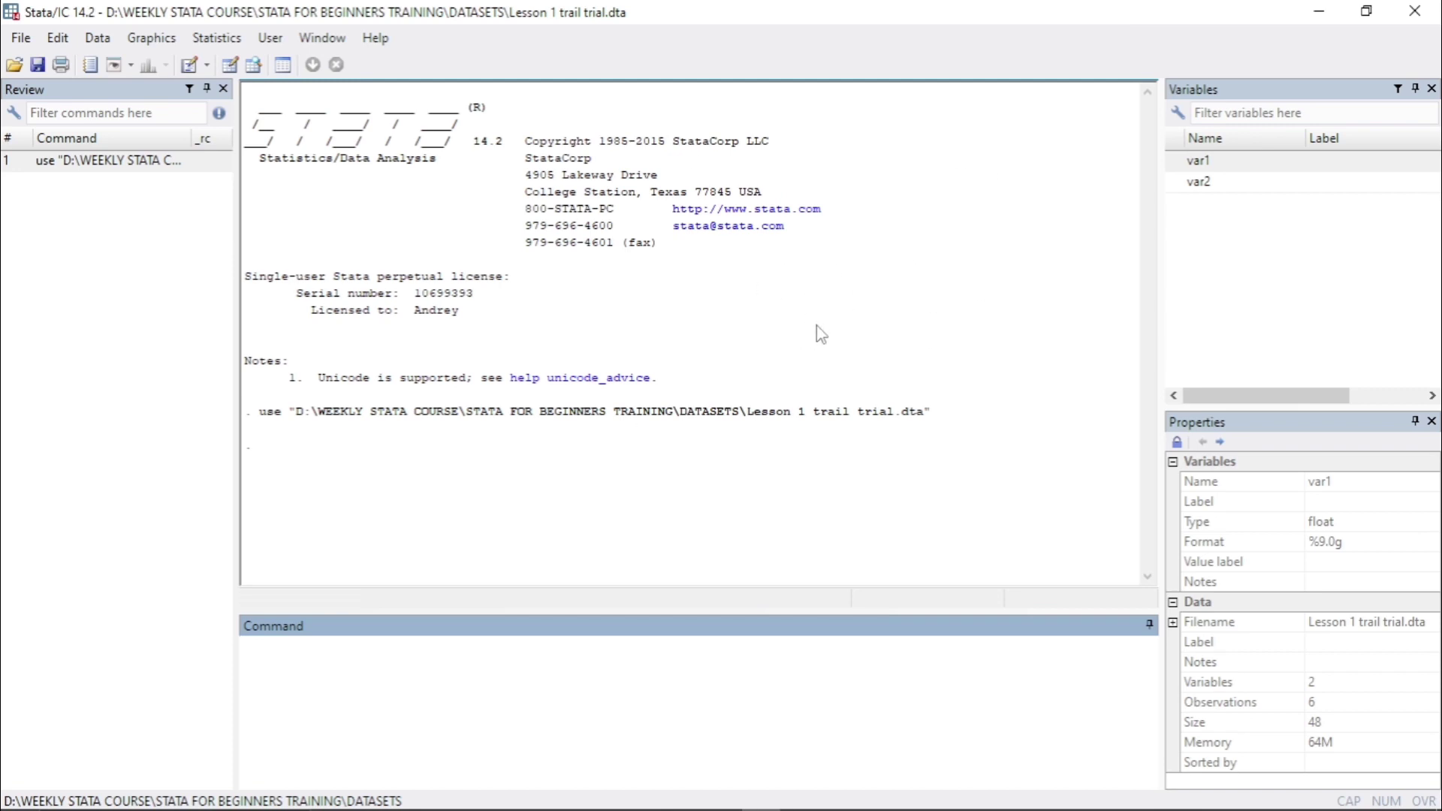
pyautogui.click(142, 229)
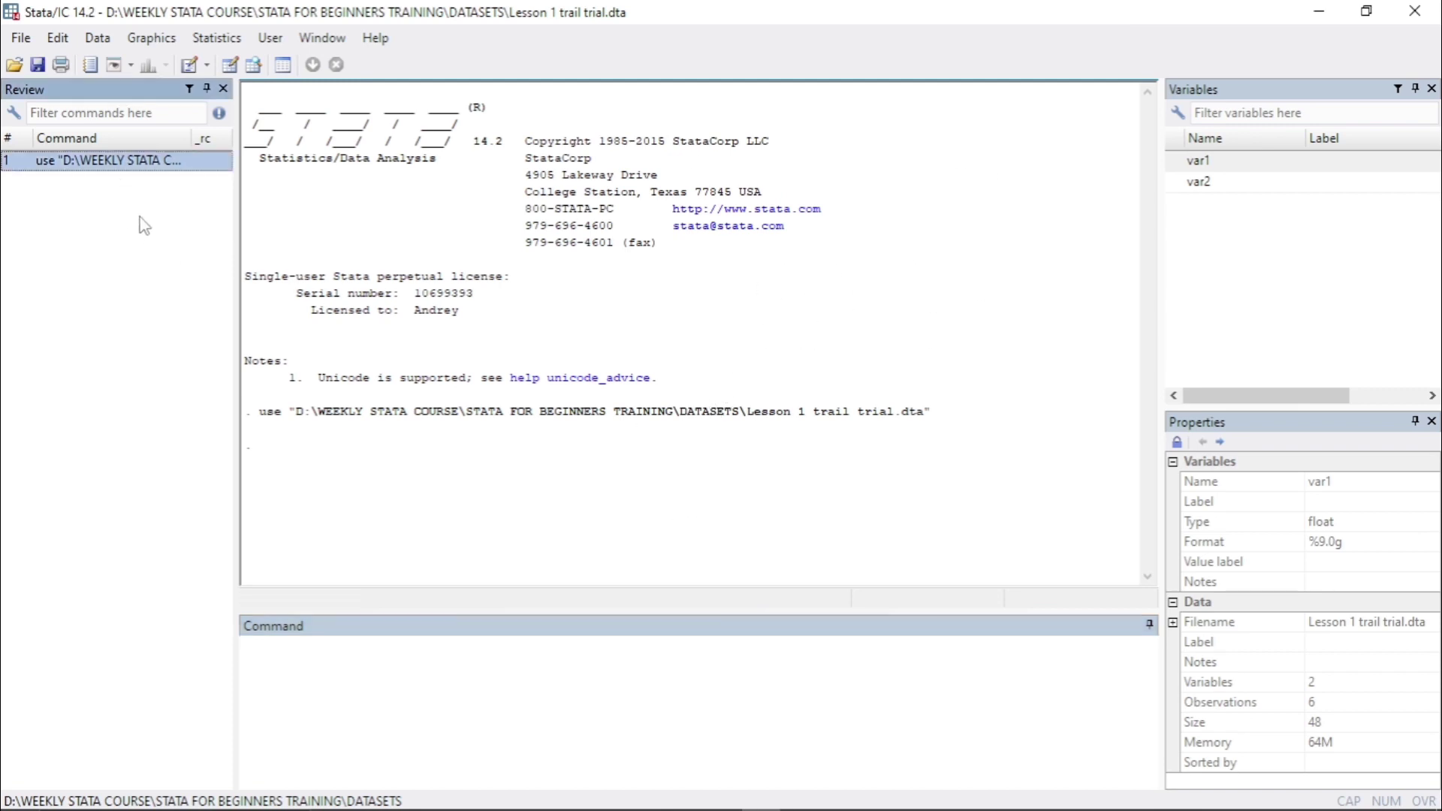